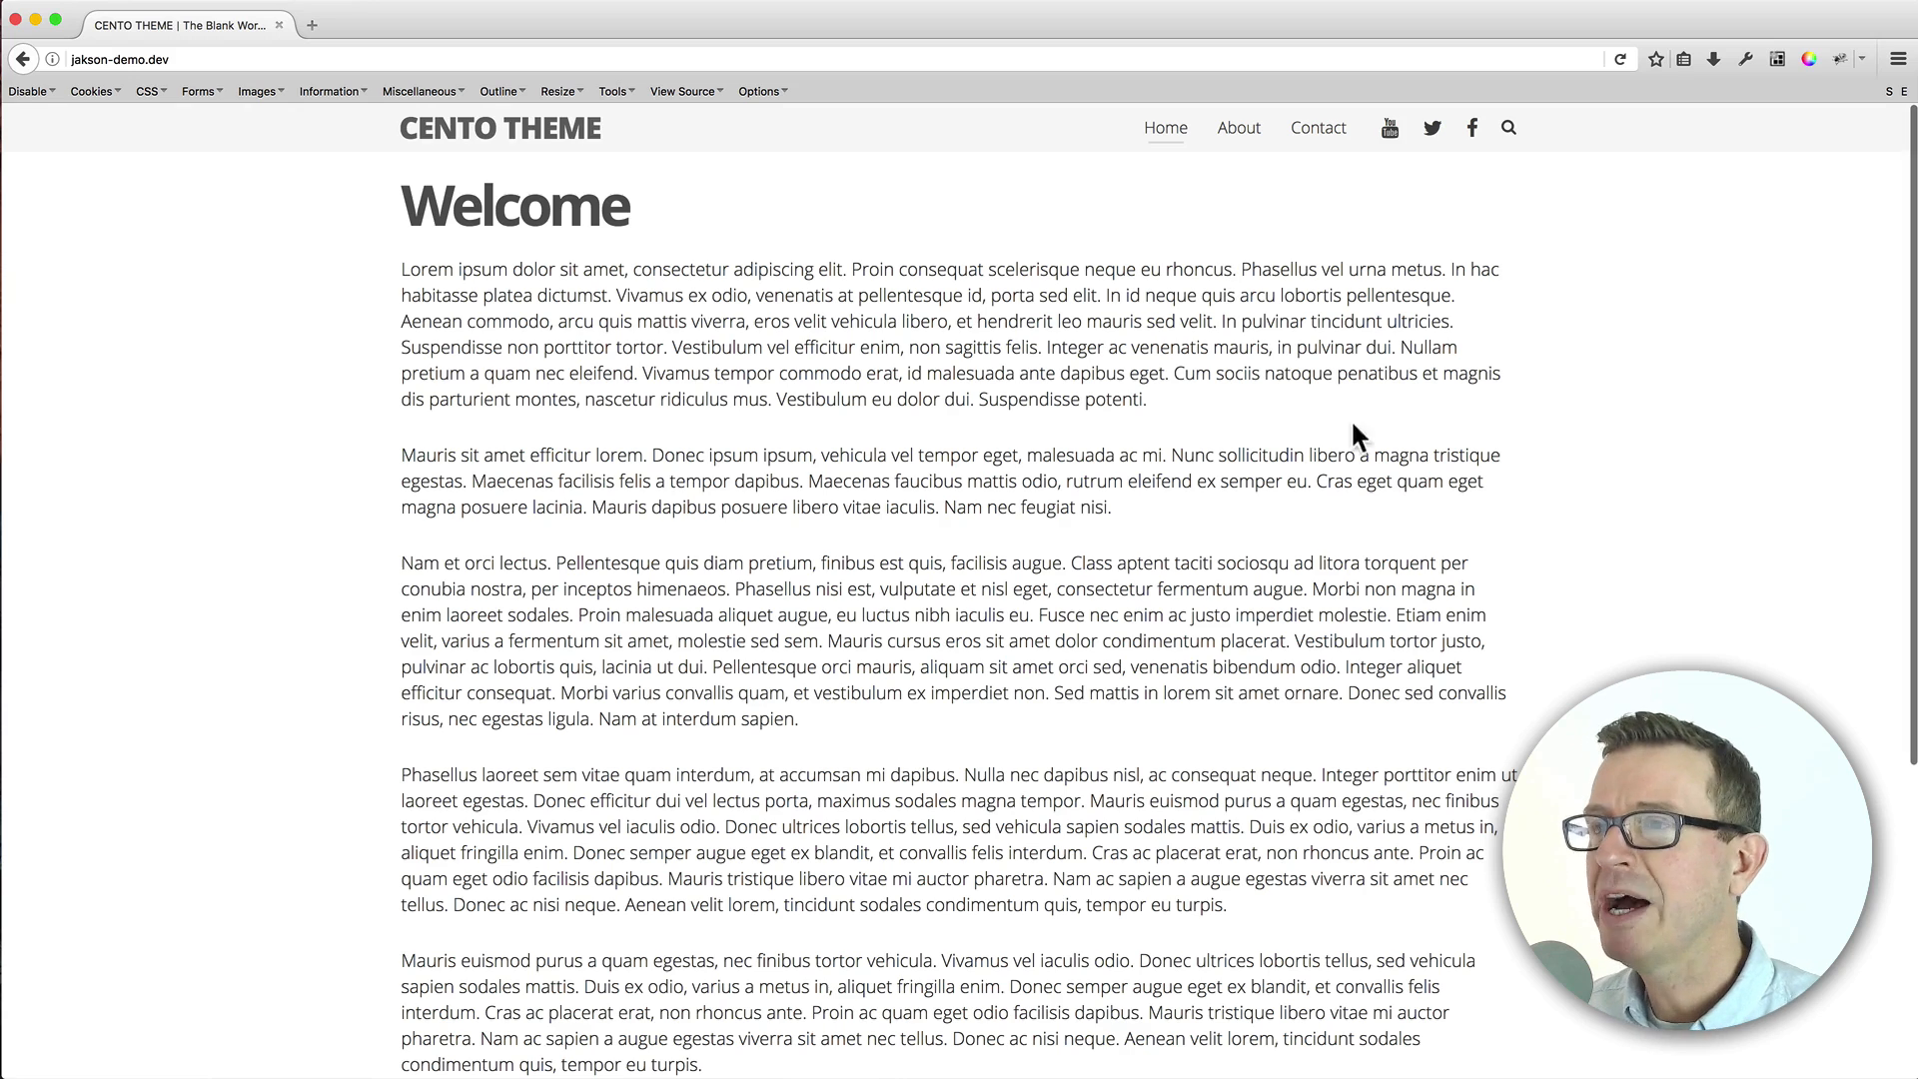
Switch to the WordPress admin in Chrome and open the page for adding new plugins.
{"action": "key", "text": "super+Tab"}
{"action": "key", "text": "Tab"}
{"action": "key", "text": "Tab"}
{"action": "key", "text": "Tab"}
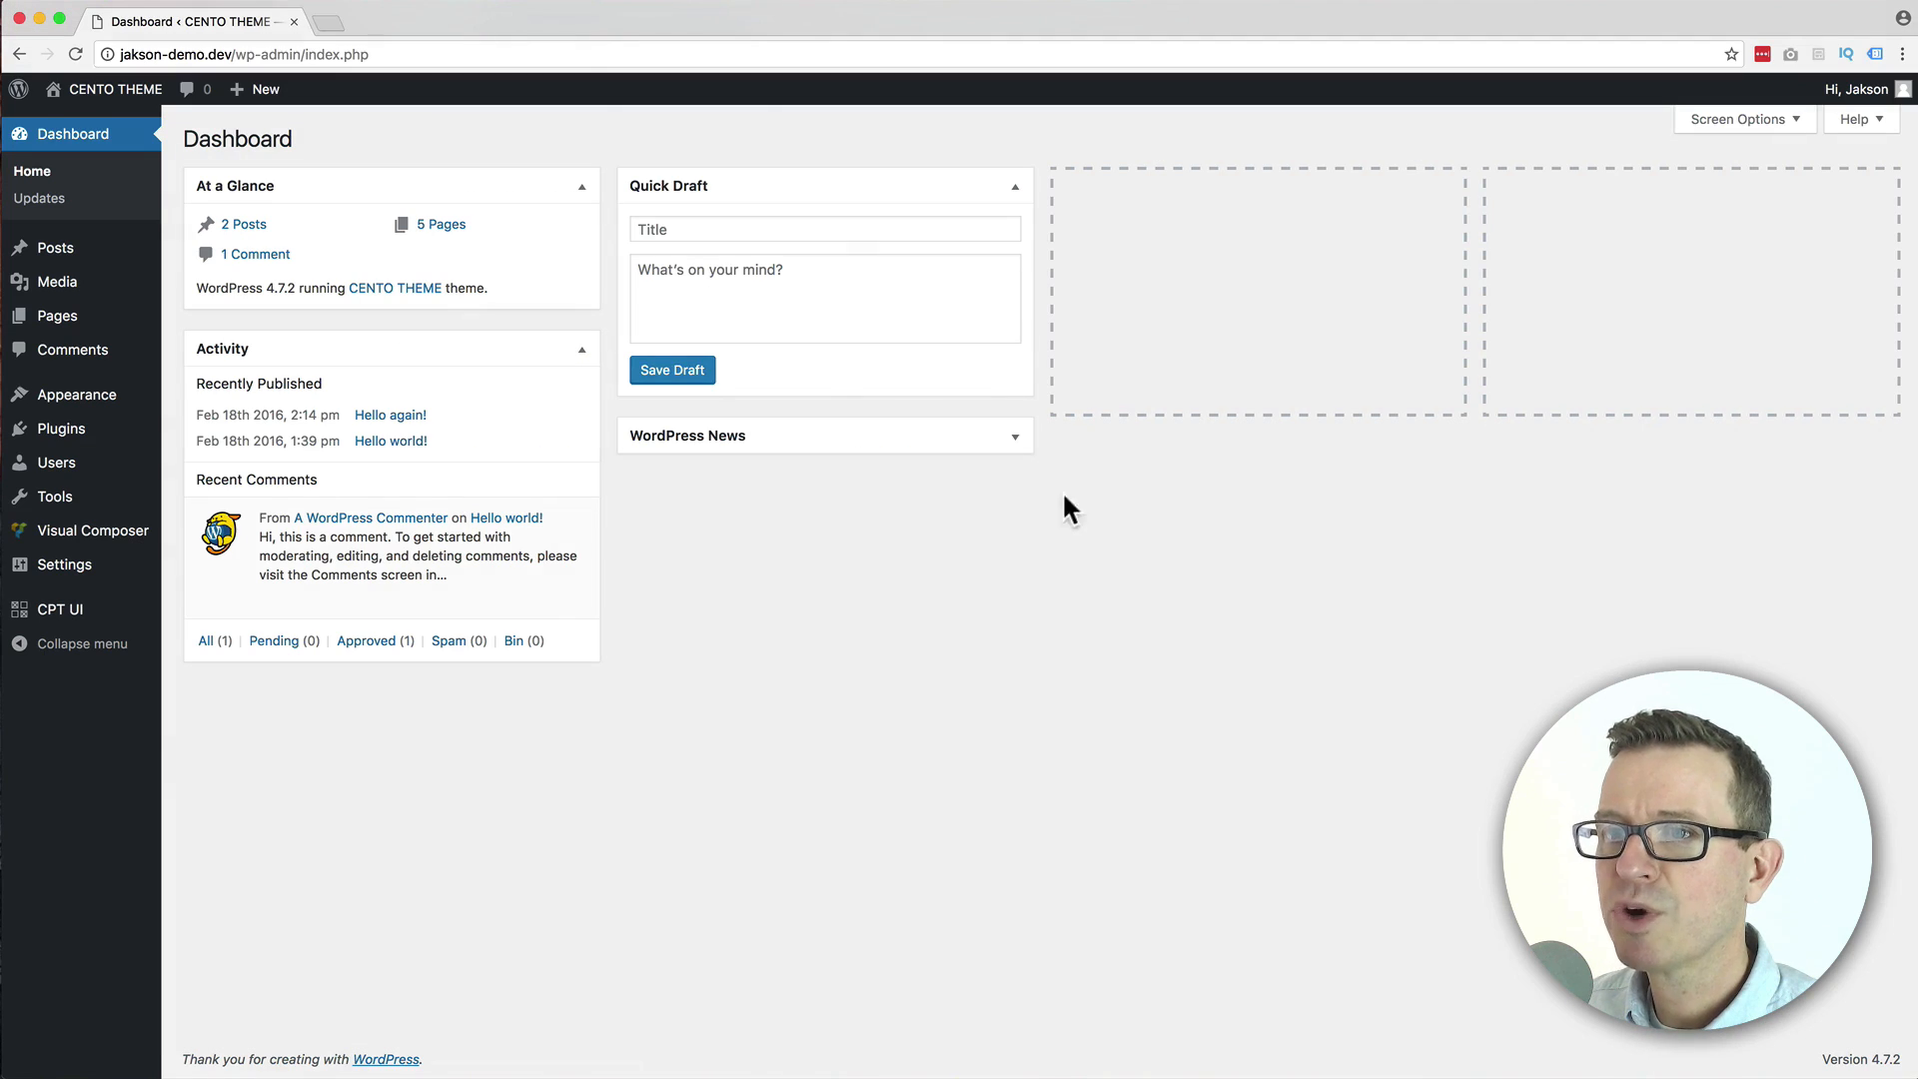
{"action": "mouse_move", "coordinate": [118, 431]}
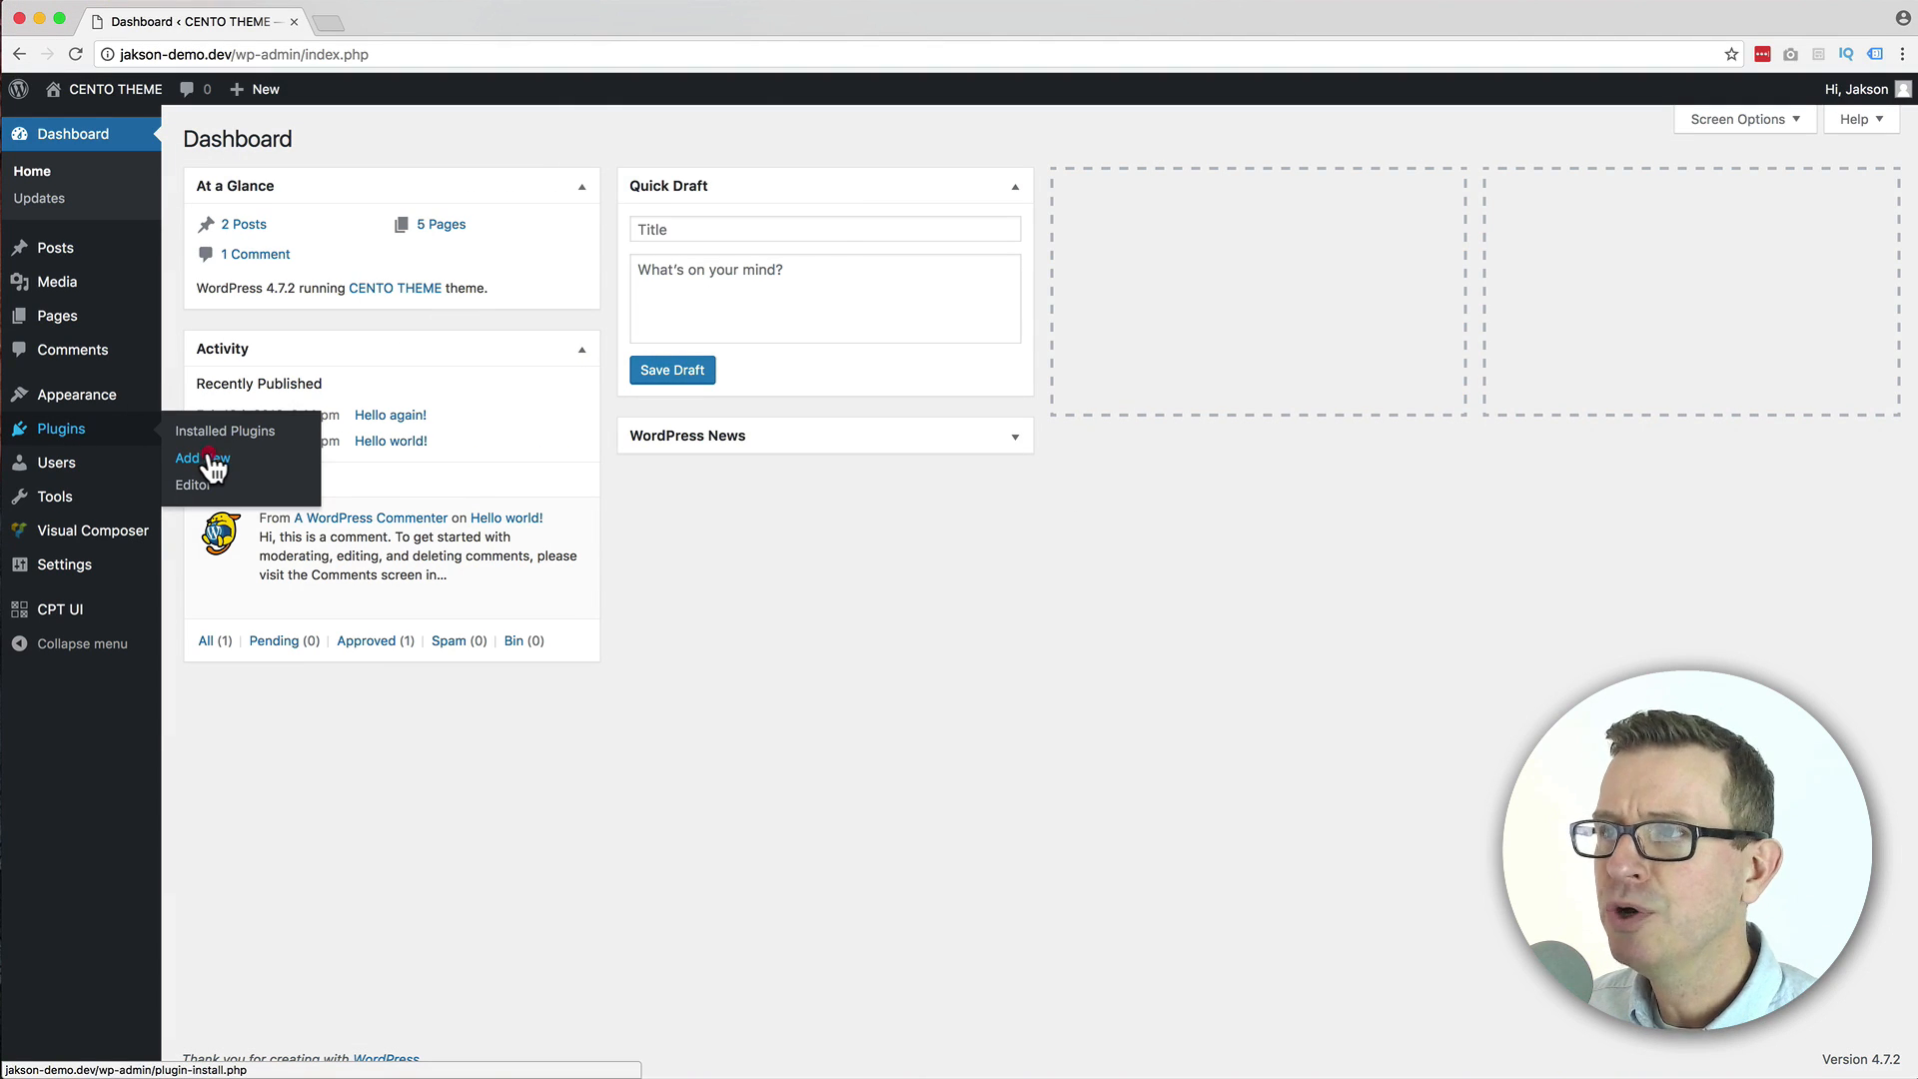
{"action": "left_click", "coordinate": [210, 457]}
Copy the plugin name Page Scroll to ID from the TextEdit notes and return to Chrome.
{"action": "key", "text": "super+Tab"}
{"action": "key", "text": "Tab"}
{"action": "left_click_drag", "start_coordinate": [672, 484], "coordinate": [381, 471]}
{"action": "key", "text": "super+c"}
{"action": "key", "text": "super+Tab"}
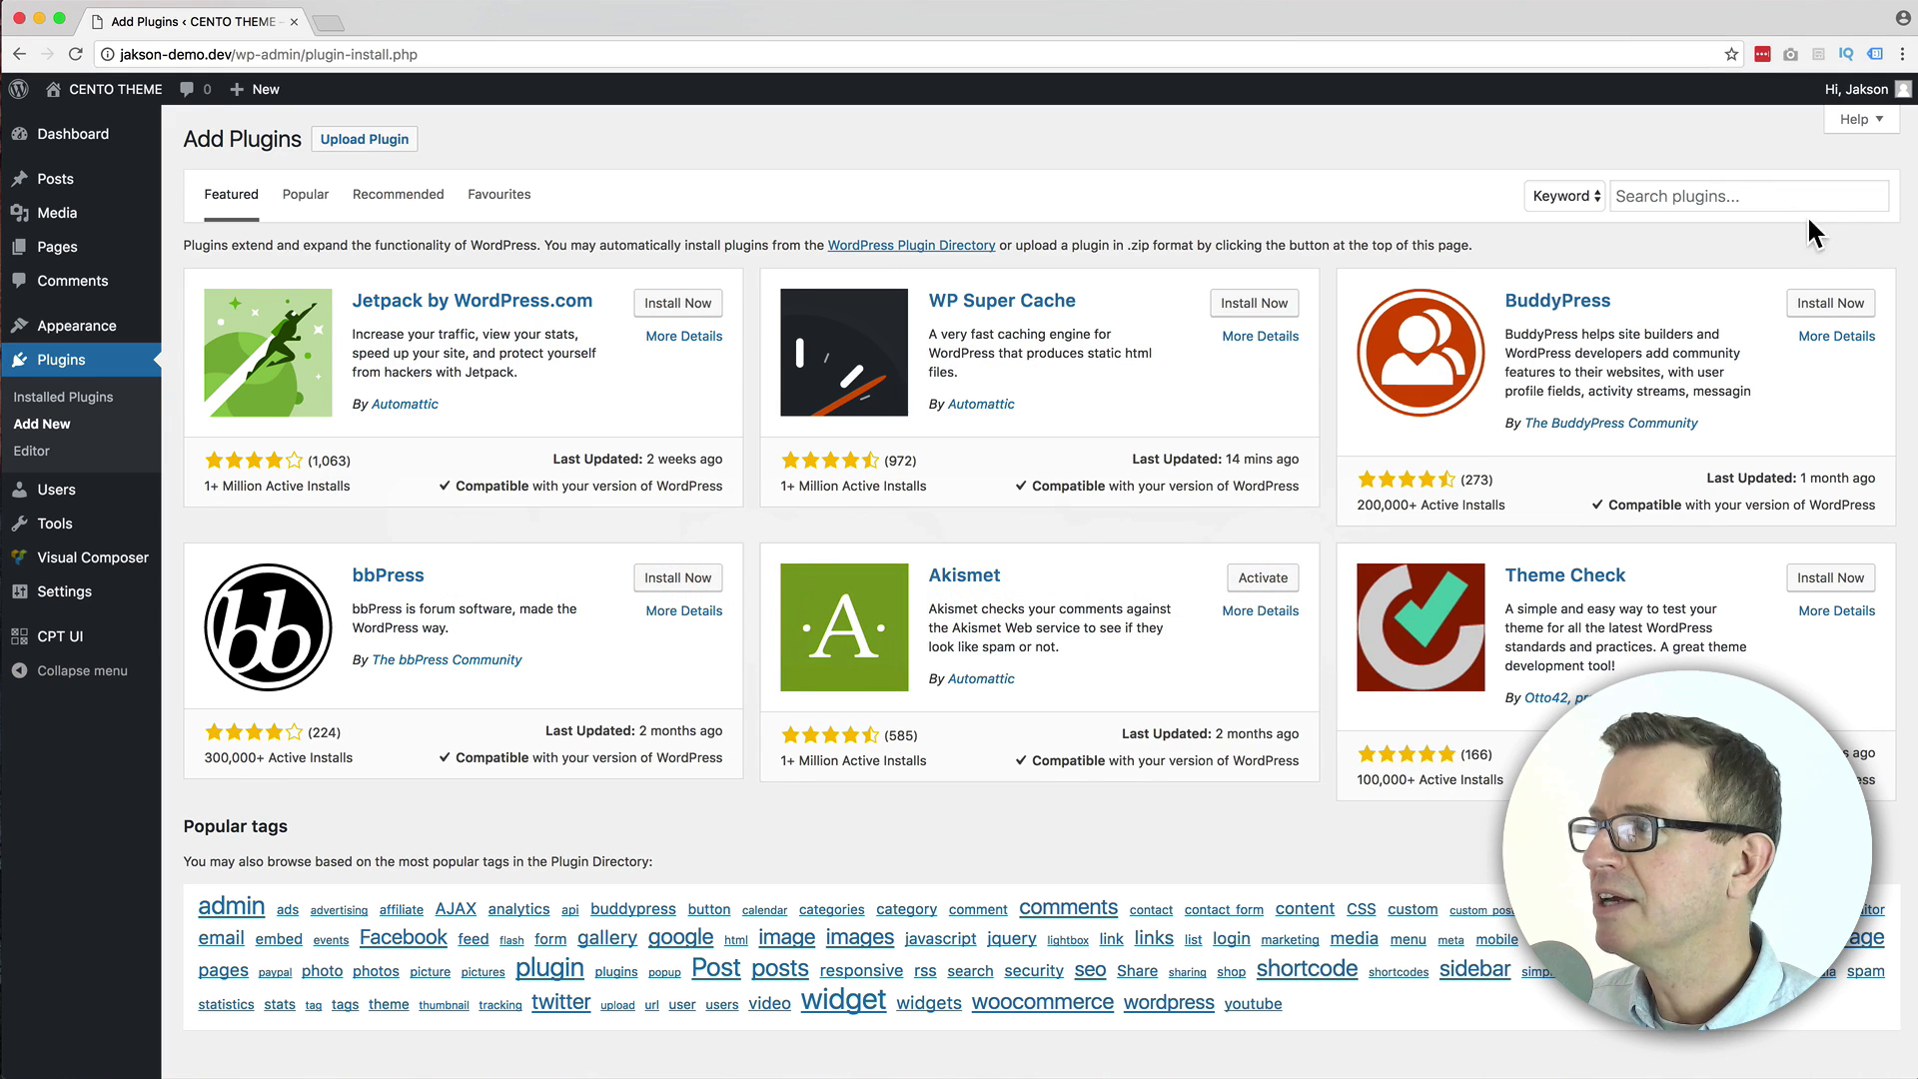
Search the plugin directory for Page Scroll to ID, then install and activate the Page scroll to id plugin by malihu.
{"action": "left_click", "coordinate": [1777, 195]}
{"action": "key", "text": "super+v"}
{"action": "key", "text": "Return"}
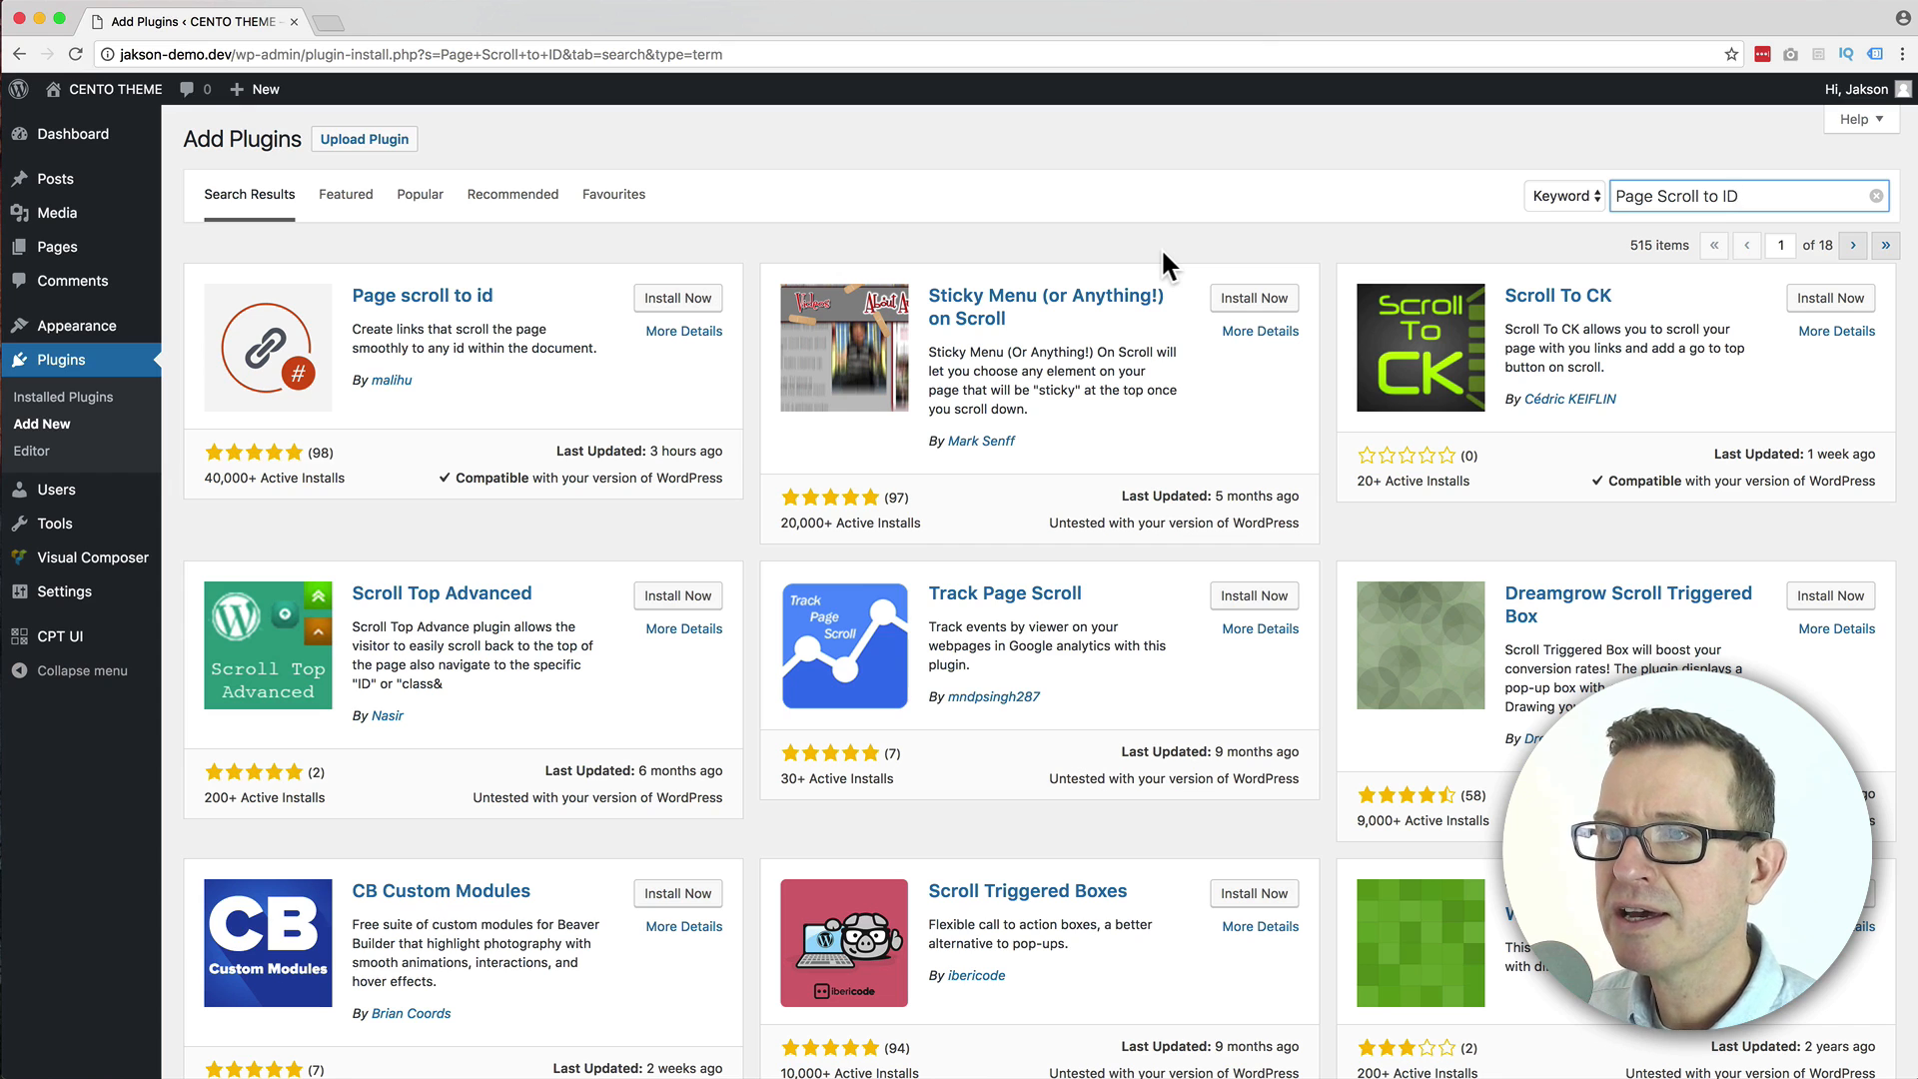
{"action": "left_click", "coordinate": [679, 302]}
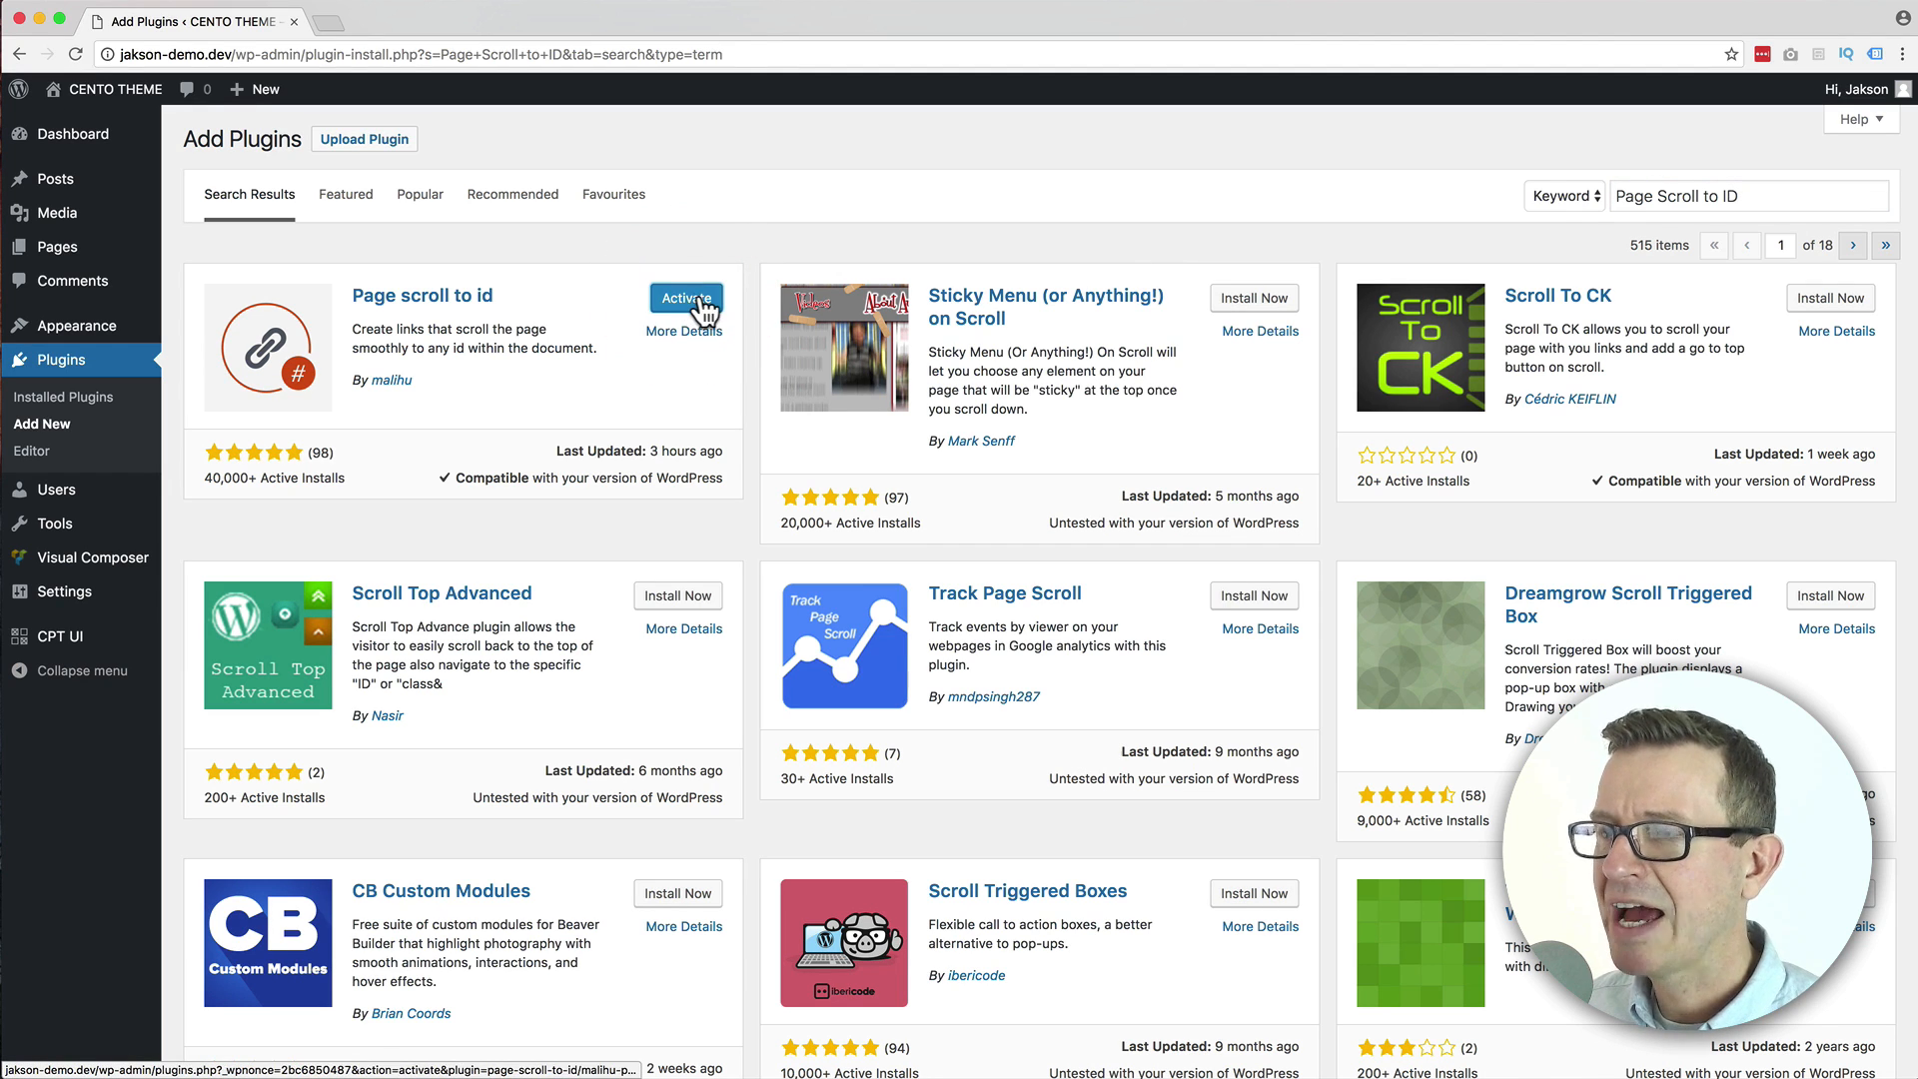
{"action": "left_click", "coordinate": [703, 308]}
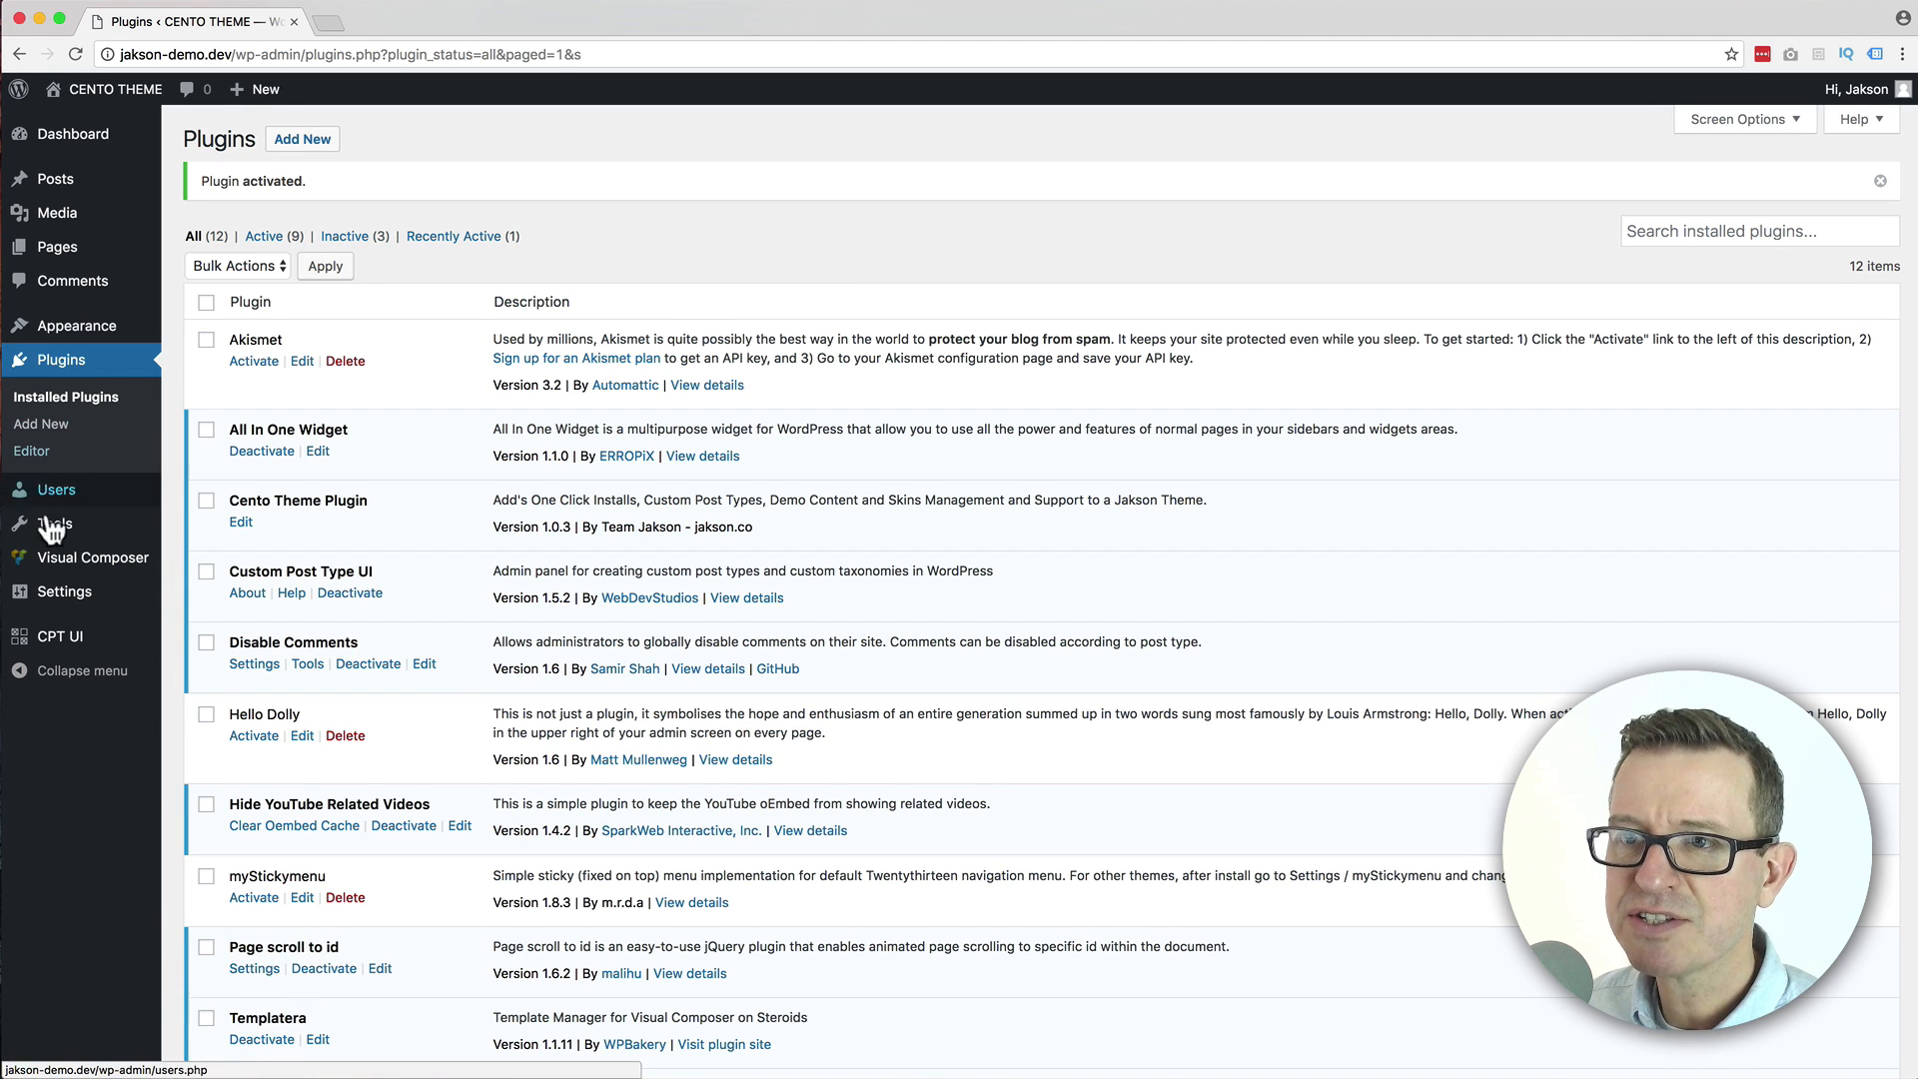
Open the Page scroll to id settings and review the selector, scrolling, offset and highlight options.
{"action": "mouse_move", "coordinate": [75, 619]}
{"action": "left_click", "coordinate": [214, 760]}
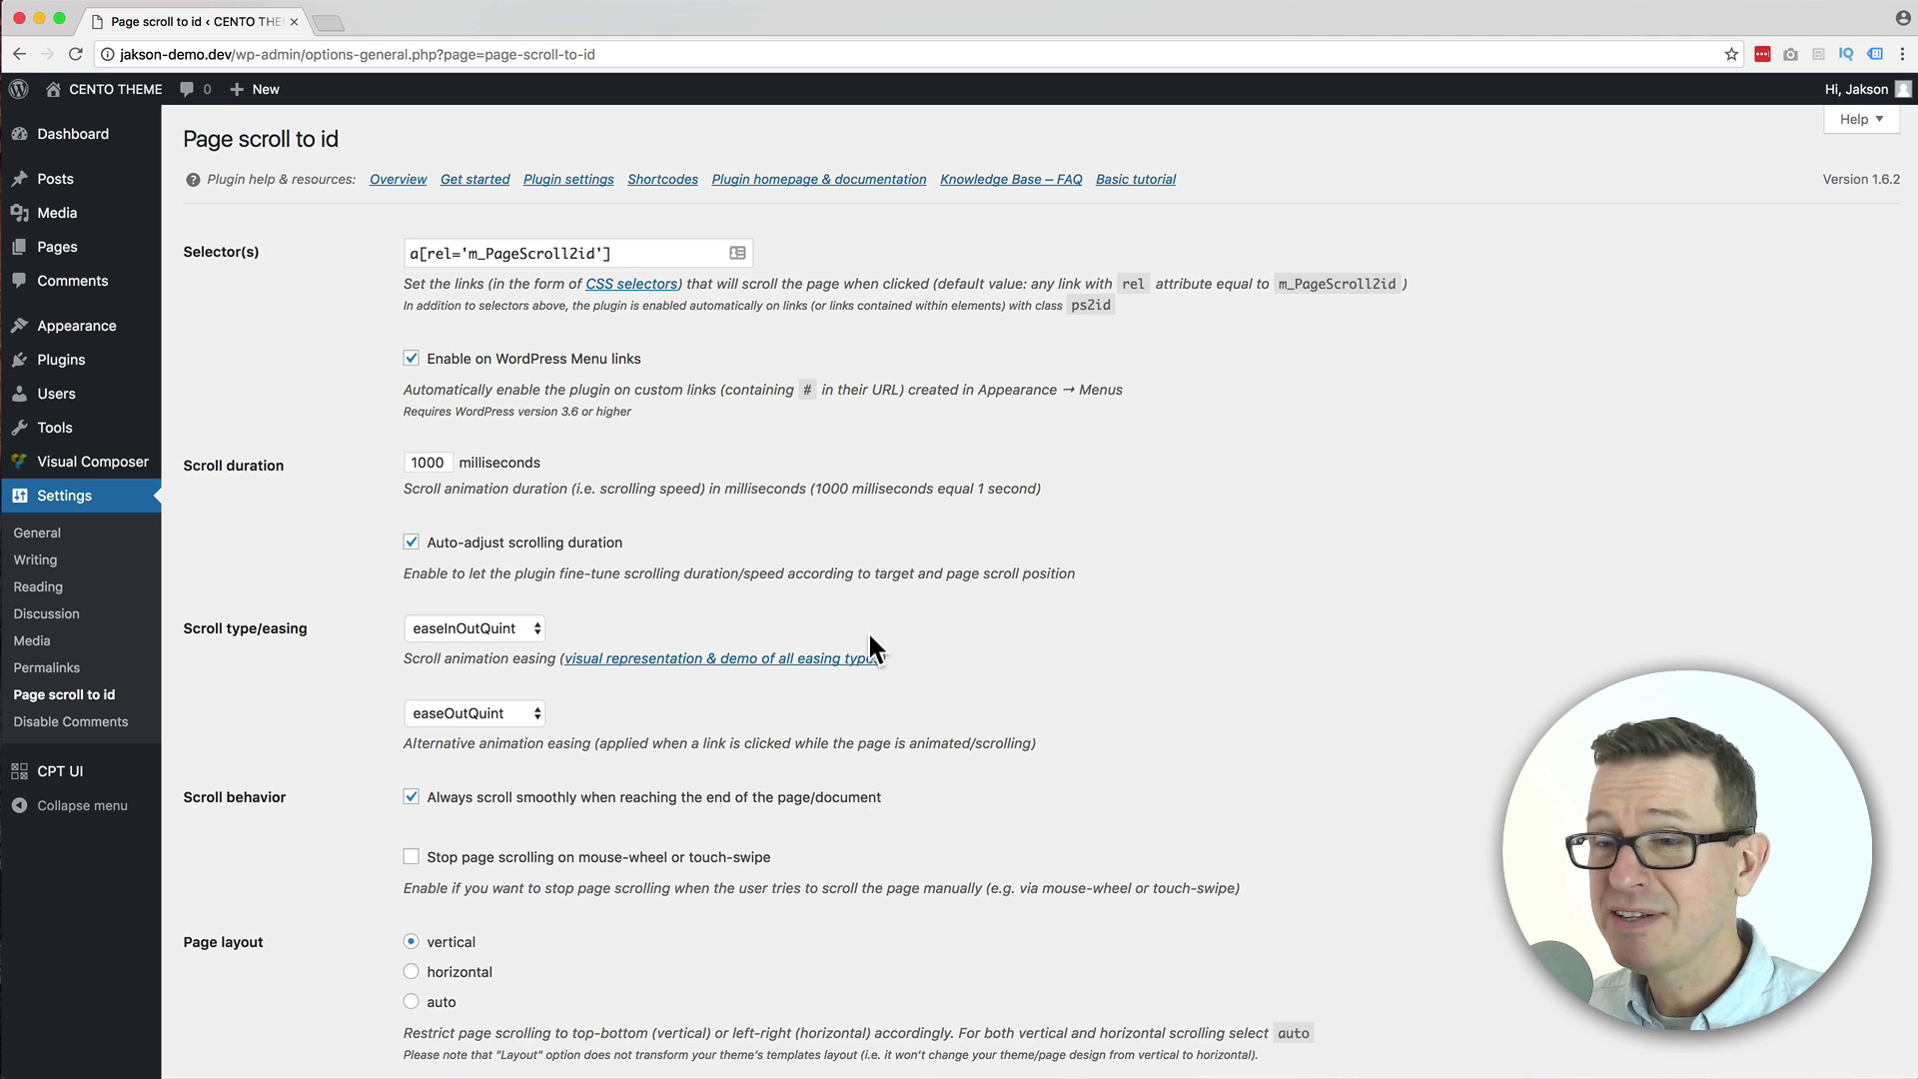
{"action": "scroll", "coordinate": [879, 619], "scroll_direction": "down", "scroll_amount": 6}
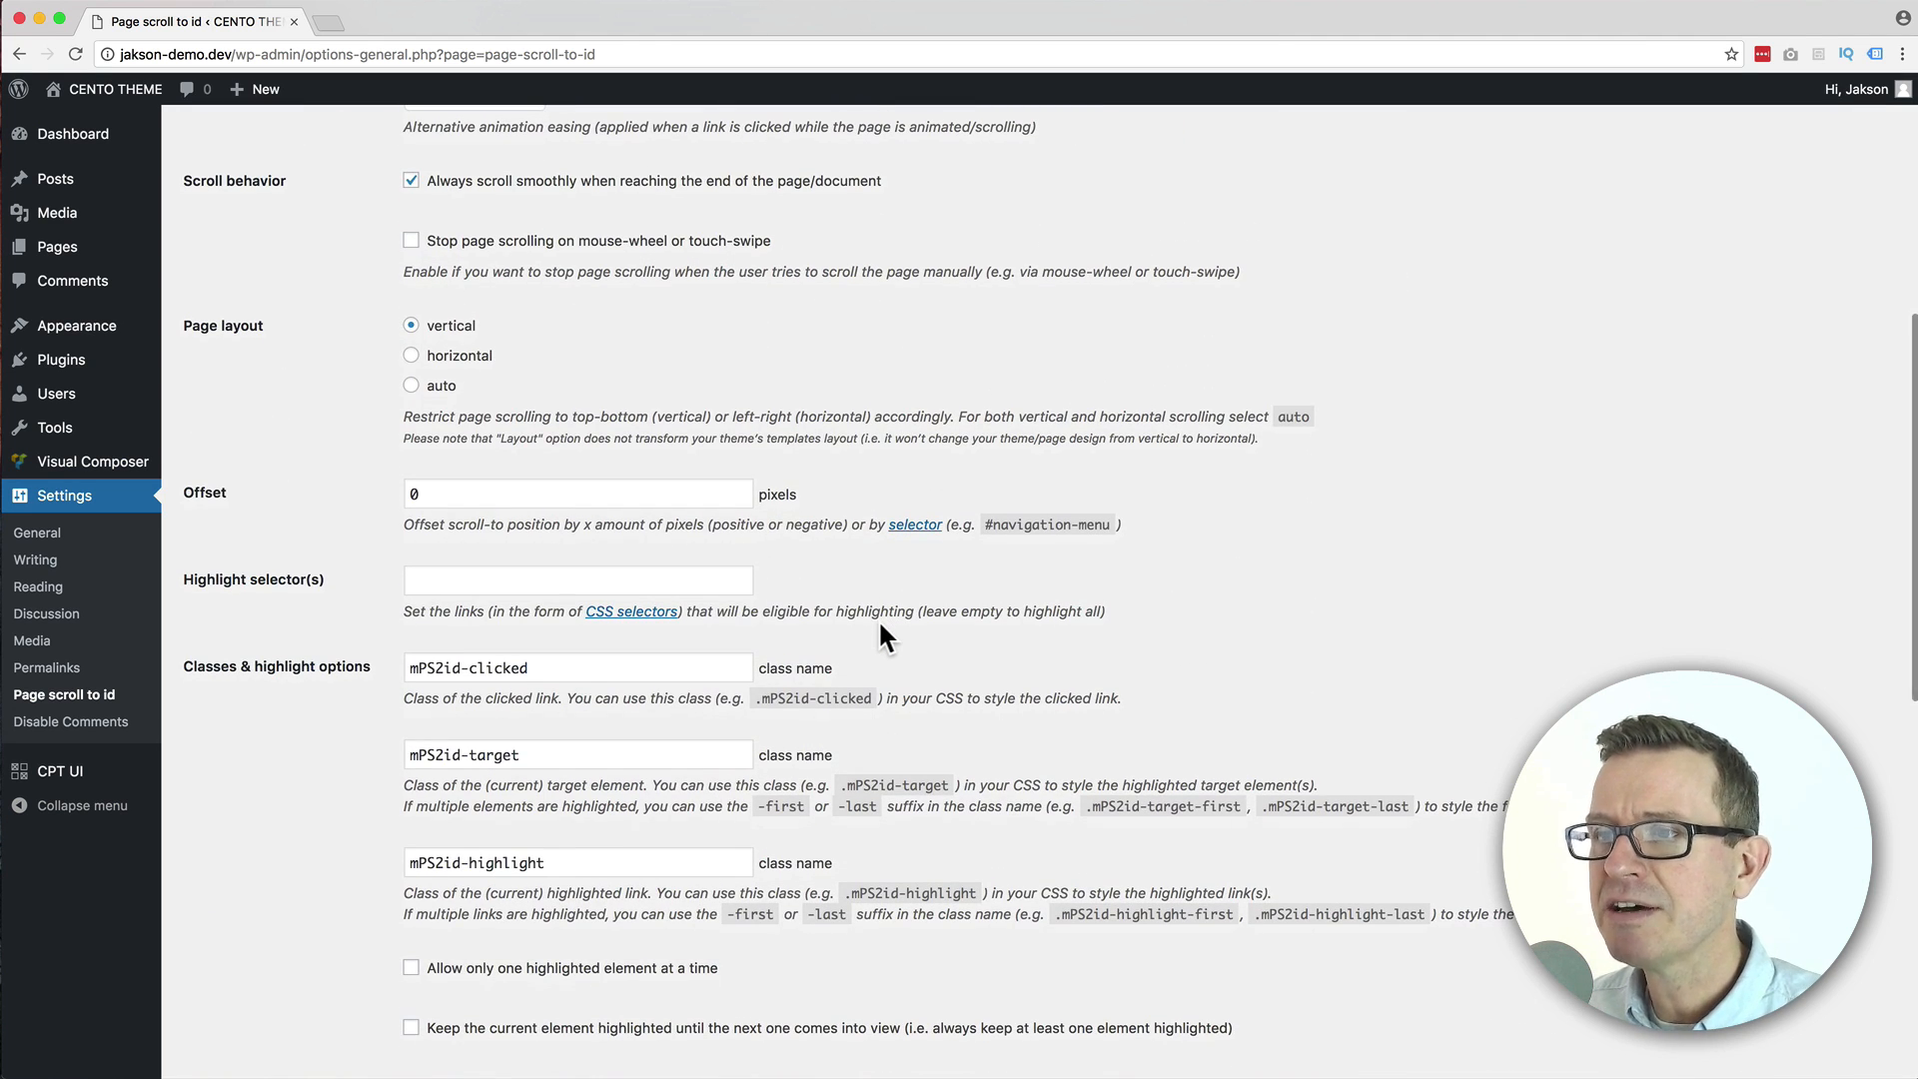
{"action": "scroll", "coordinate": [881, 627], "scroll_direction": "down", "scroll_amount": 2}
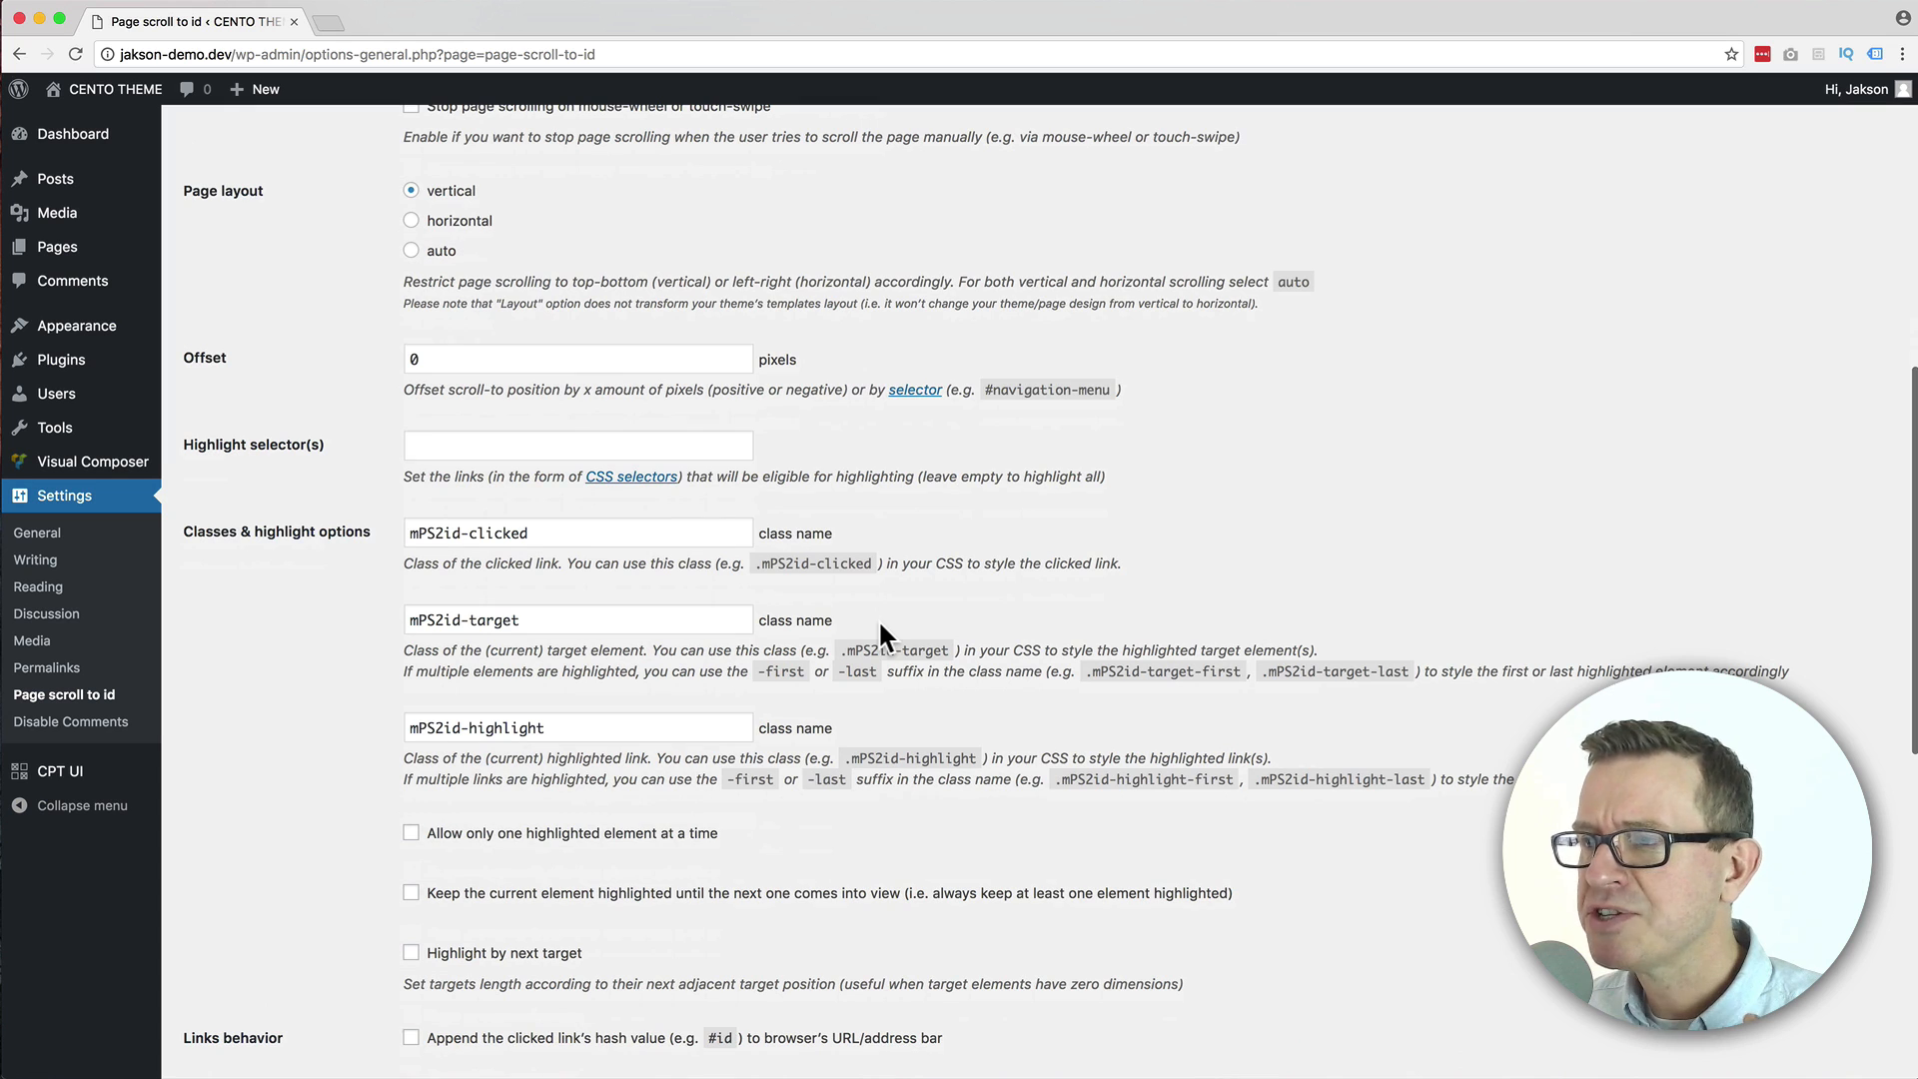
{"action": "scroll", "coordinate": [880, 636], "scroll_direction": "down", "scroll_amount": 1}
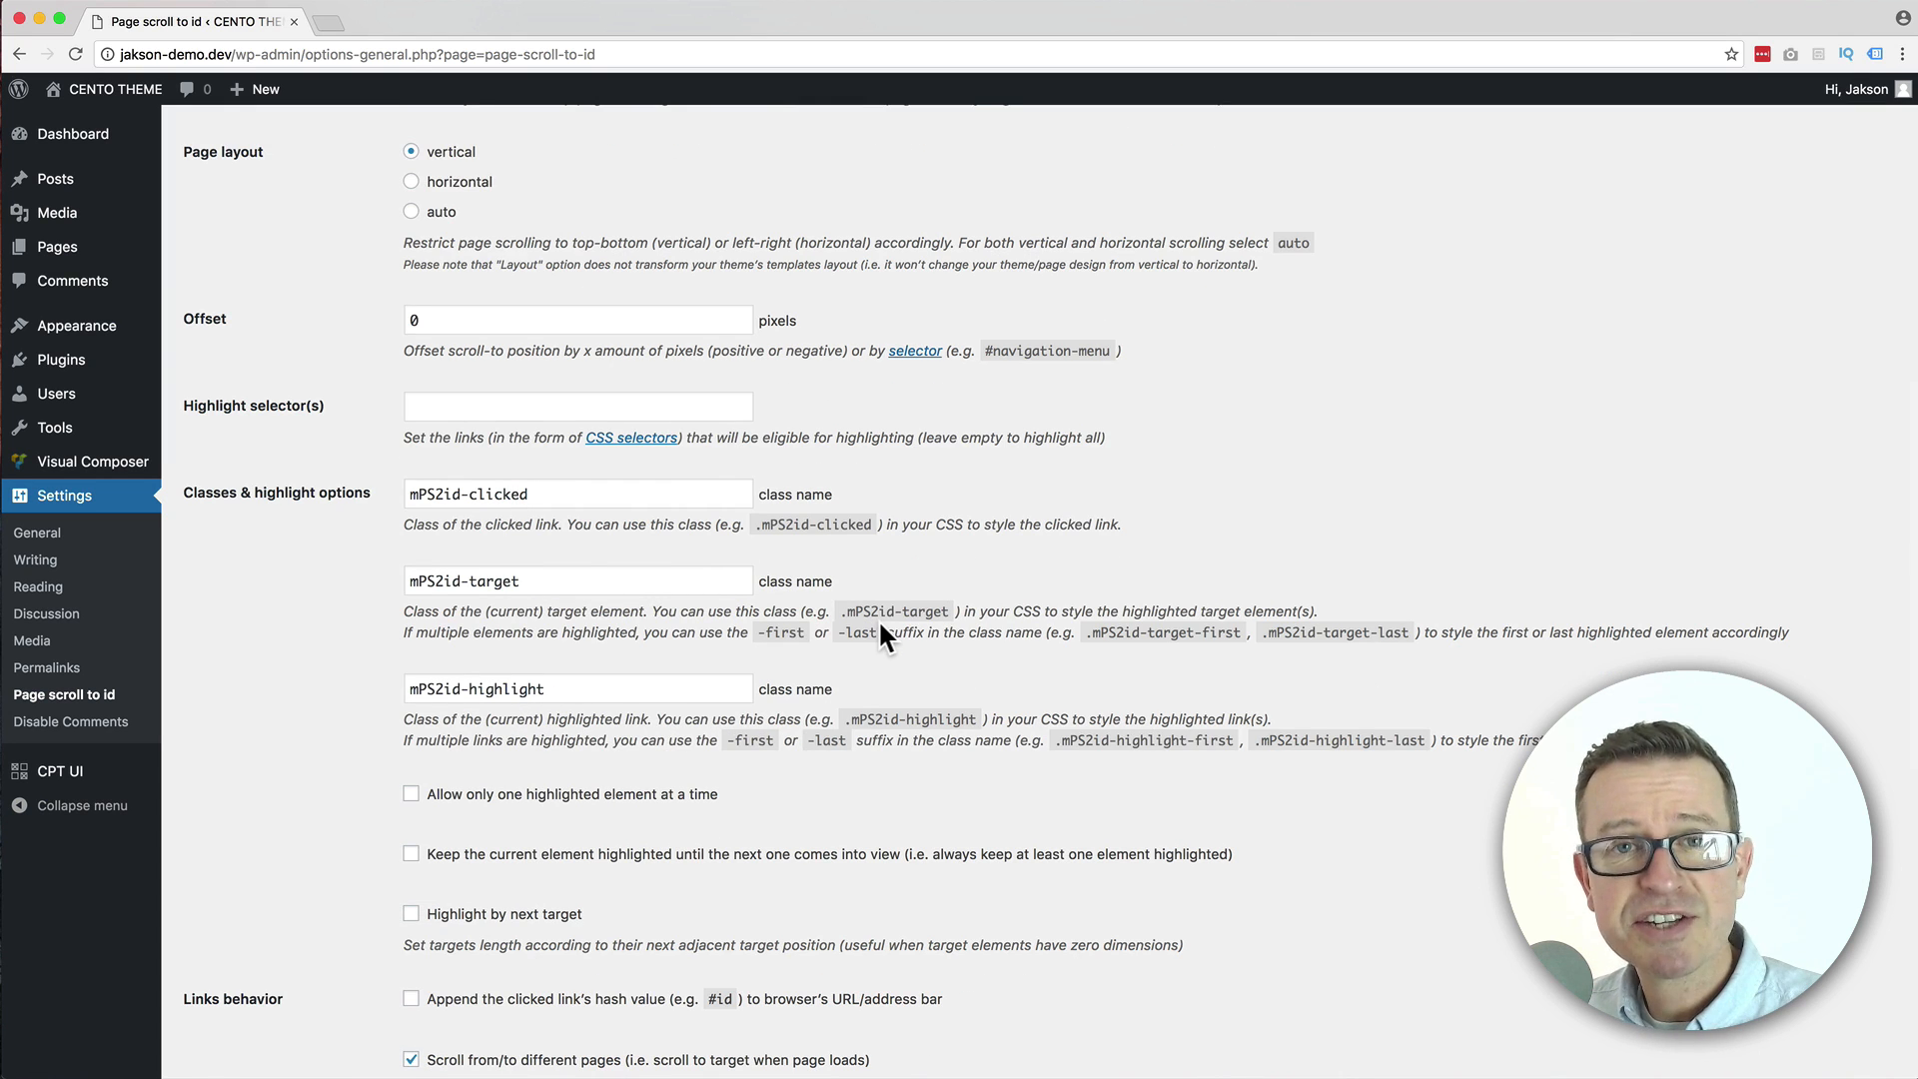
{"action": "scroll", "coordinate": [1067, 341], "scroll_direction": "up", "scroll_amount": 12}
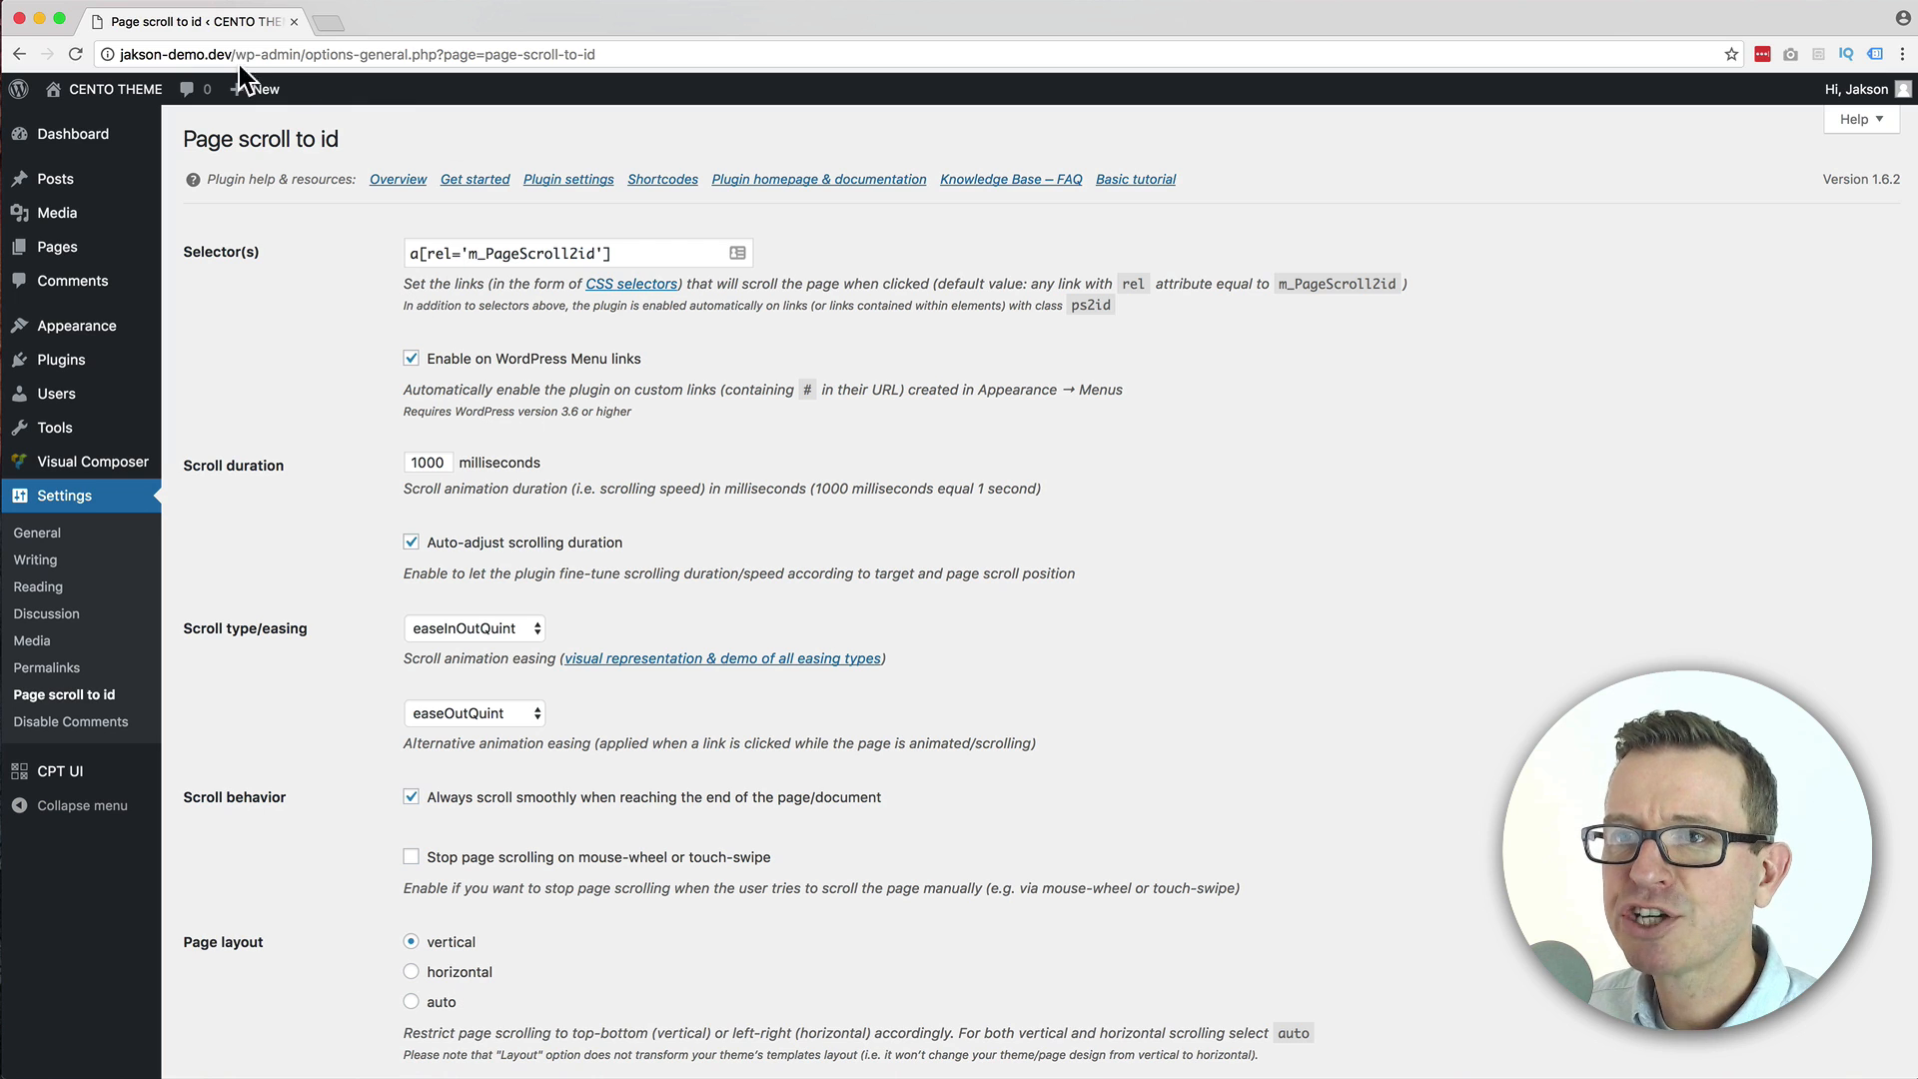
Open the site's list of pages in a new browser tab and open the Home page for editing.
{"action": "right_click", "coordinate": [63, 251]}
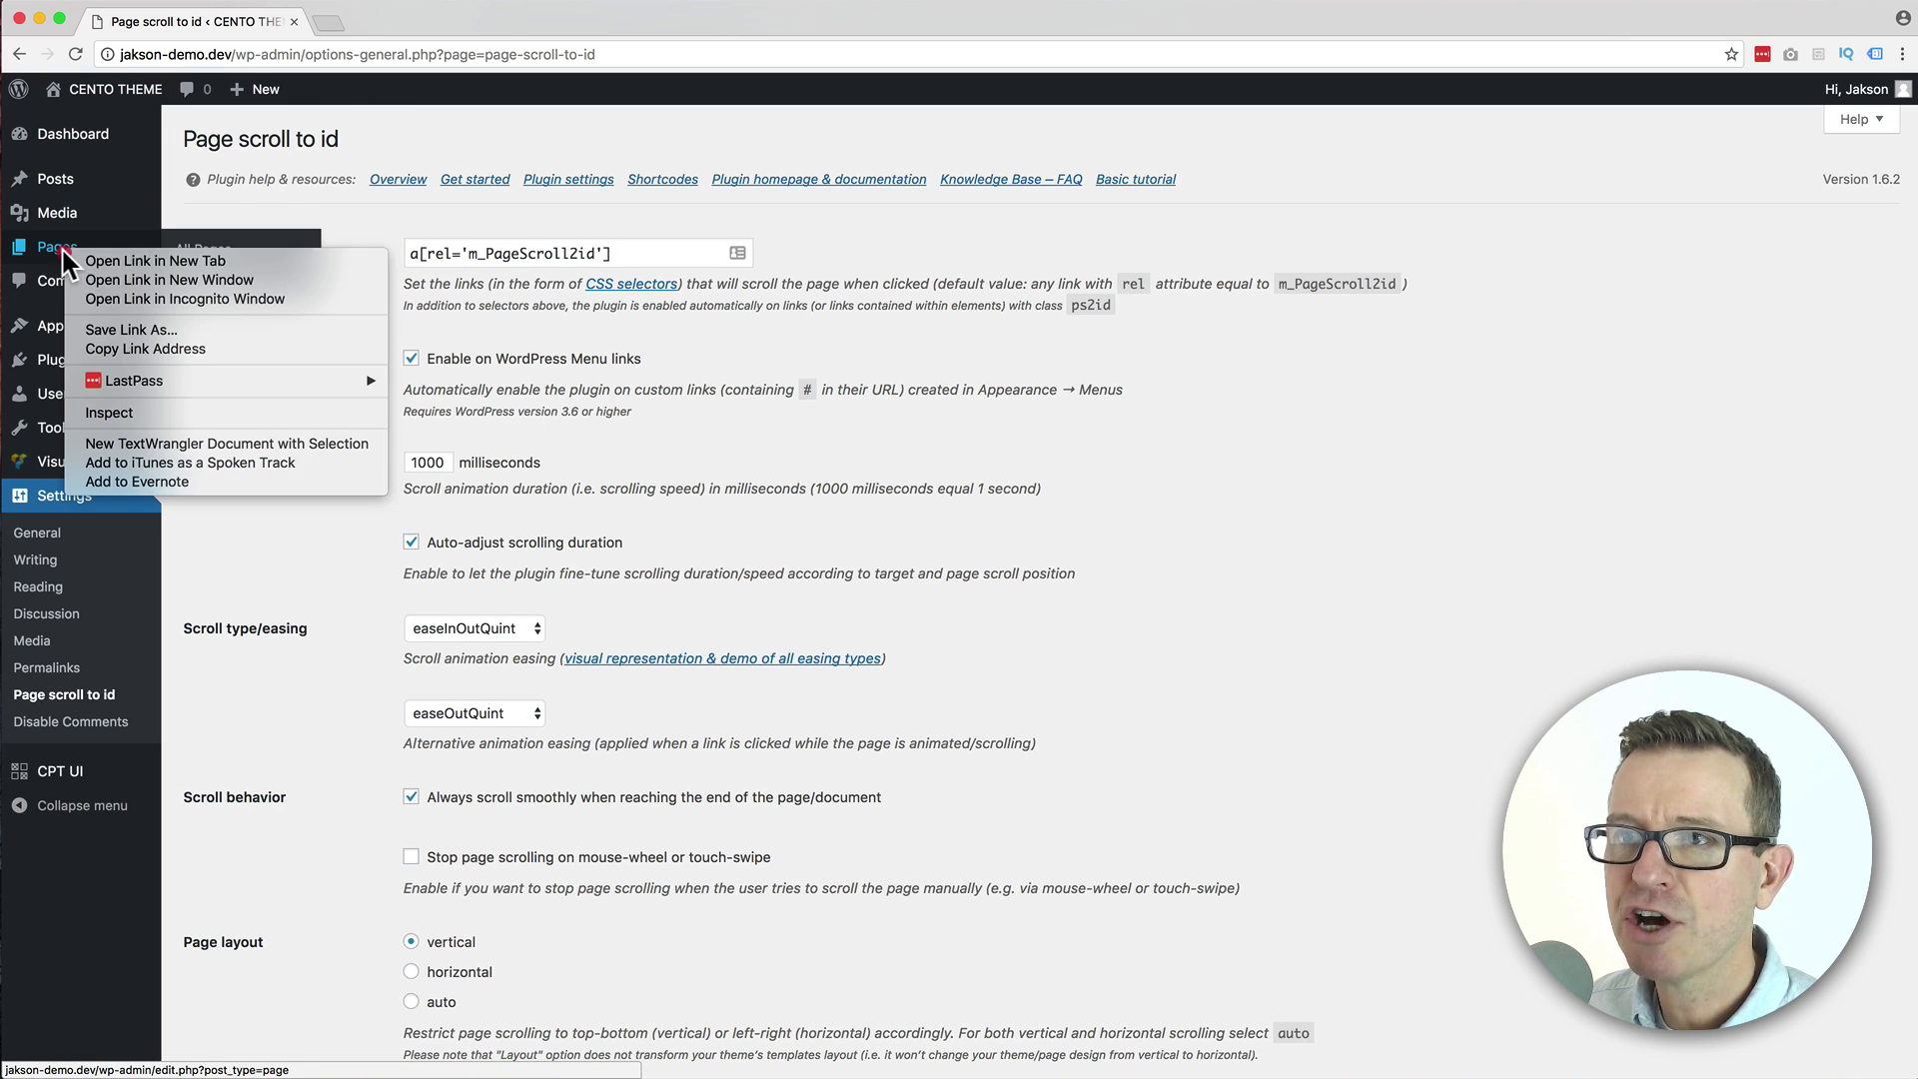
{"action": "left_click", "coordinate": [110, 262]}
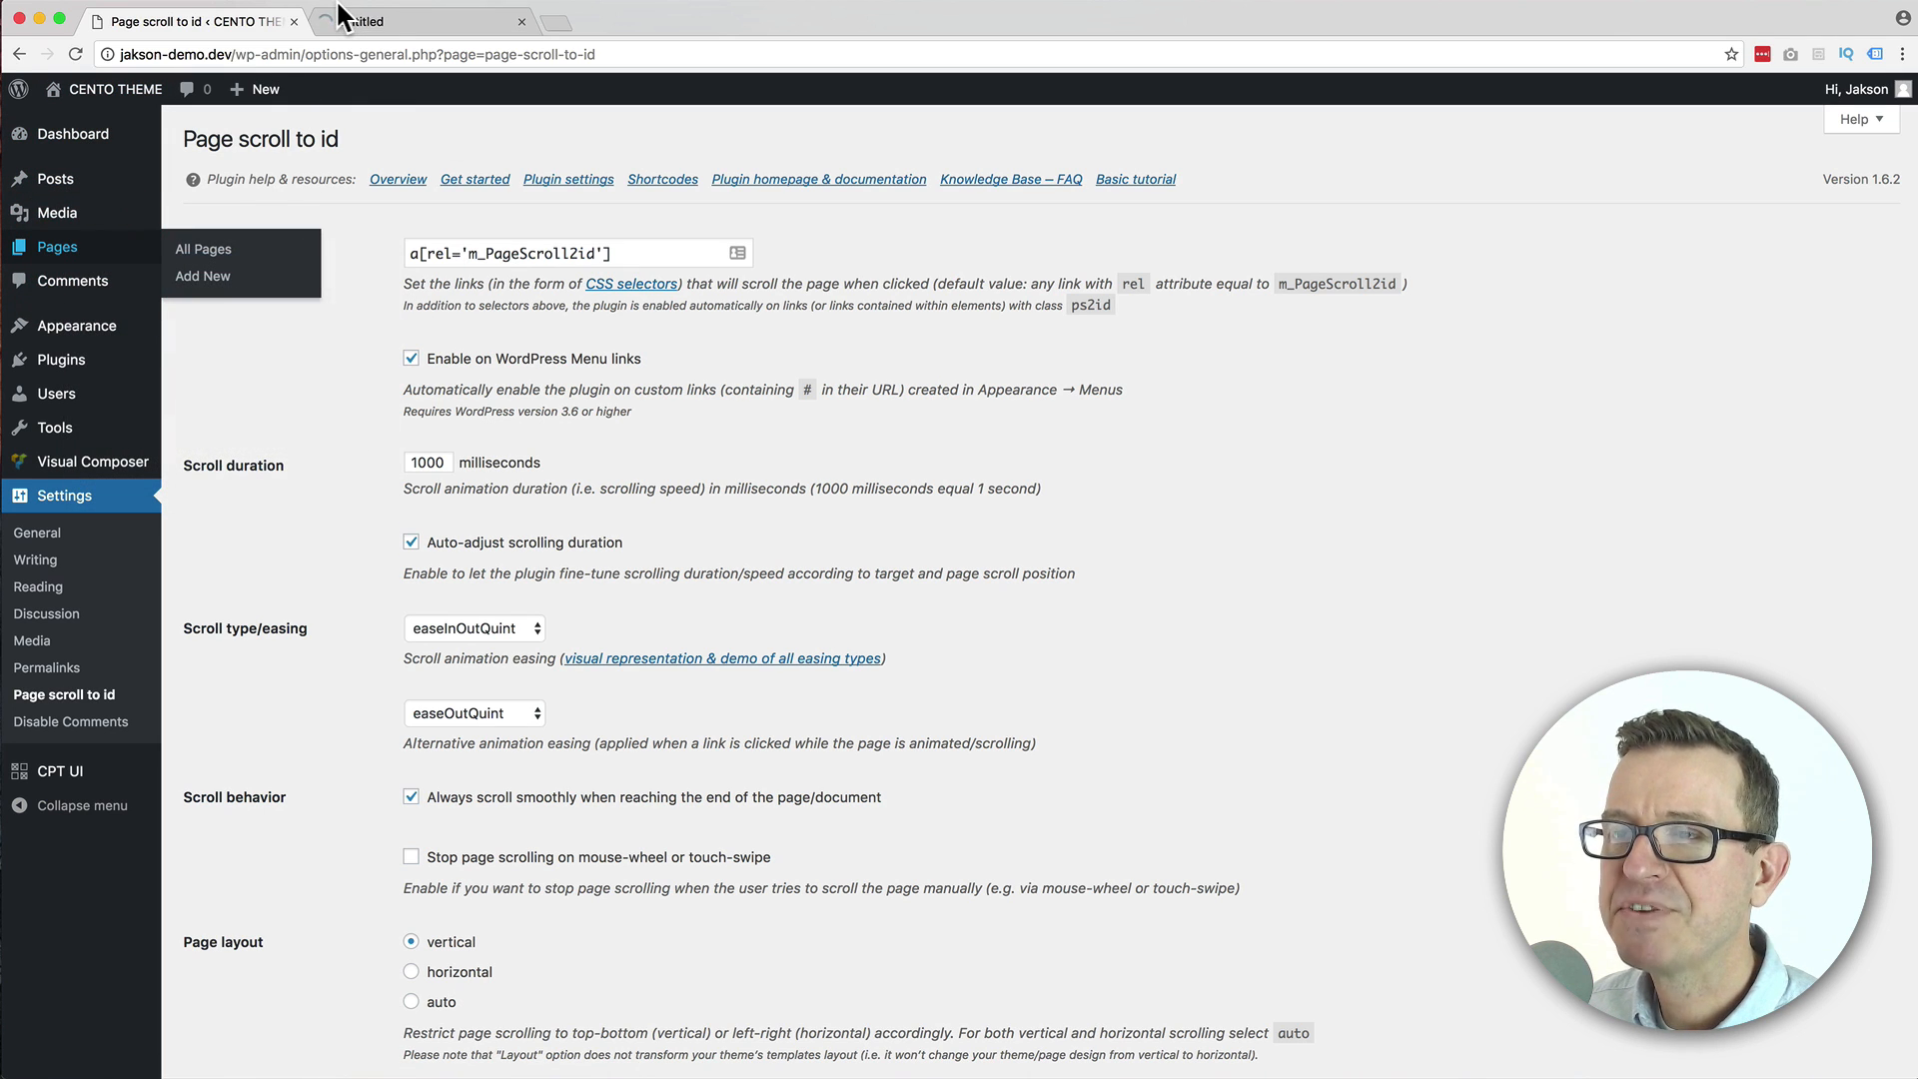
{"action": "left_click", "coordinate": [391, 14]}
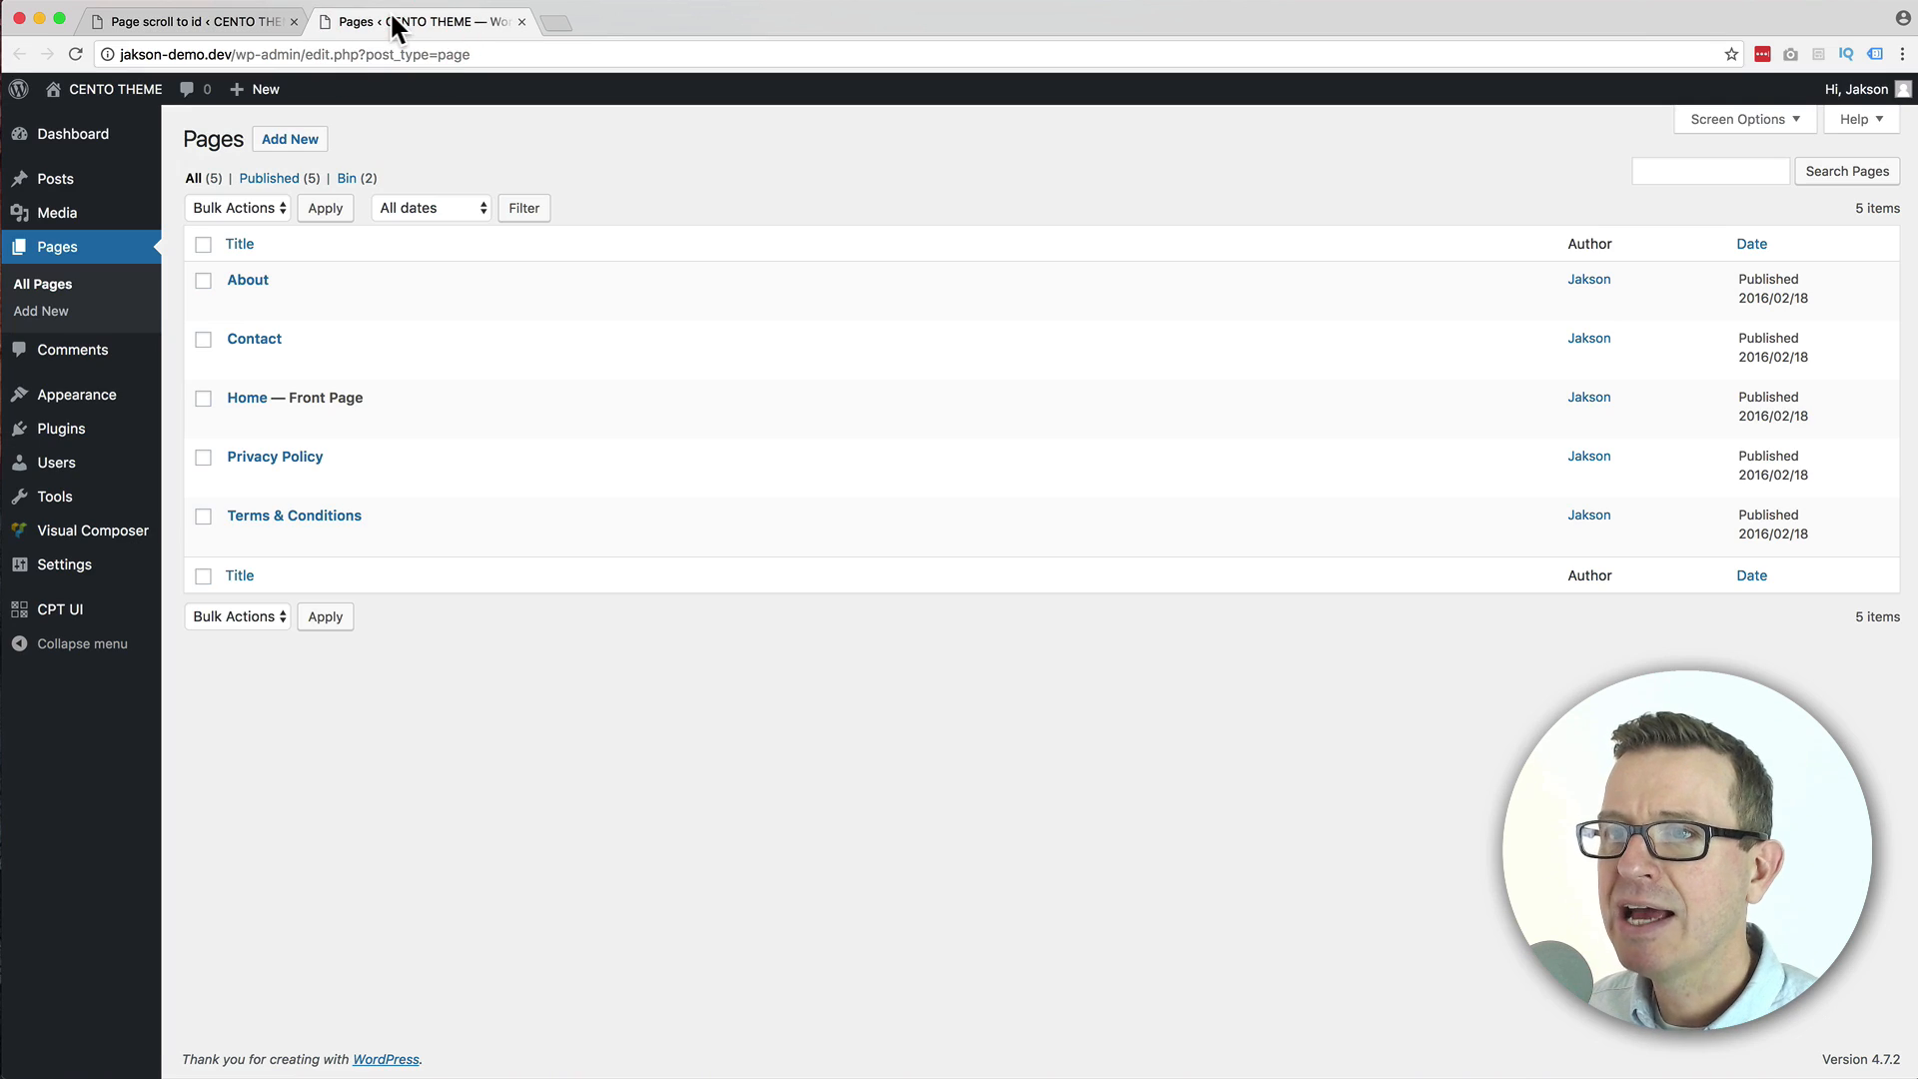
{"action": "left_click", "coordinate": [247, 397]}
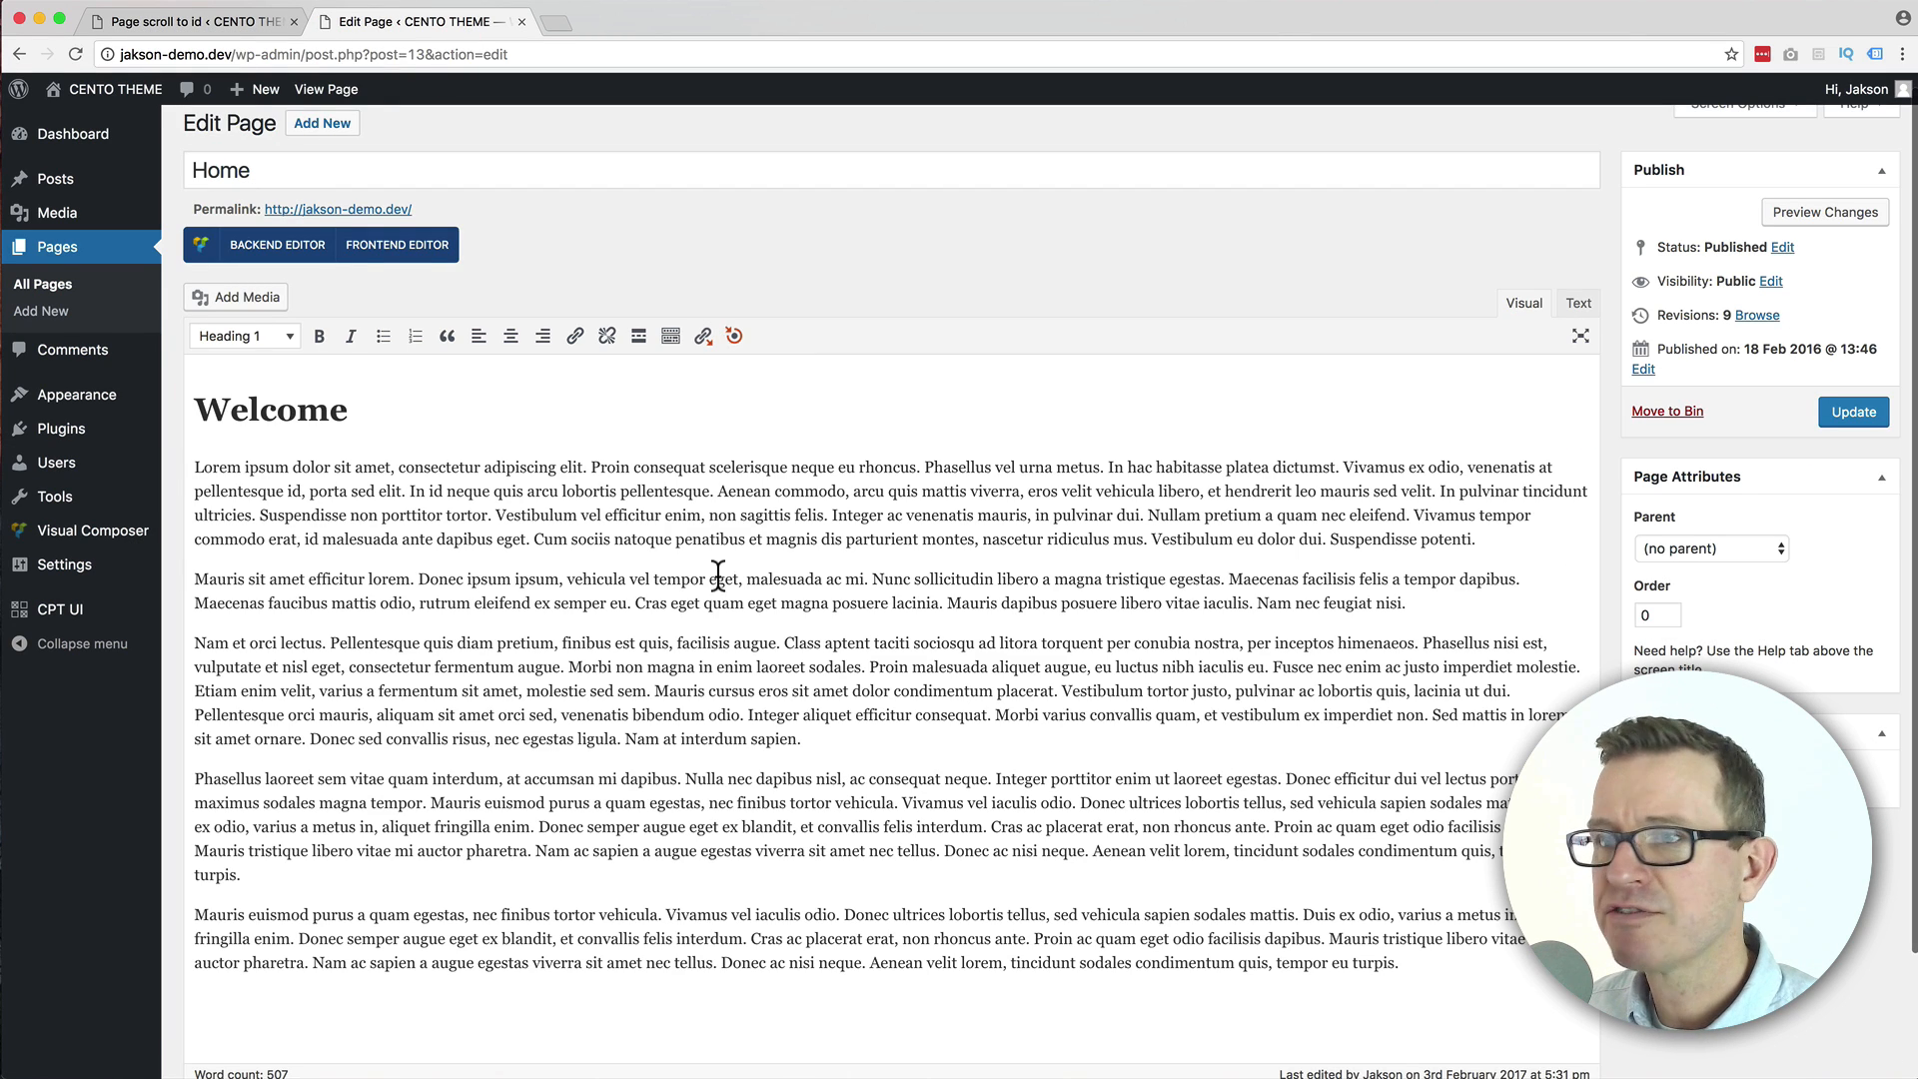
Compare the Home page's content in the editor with the live page in Firefox and return to the editor.
{"action": "scroll", "coordinate": [643, 556], "scroll_direction": "down", "scroll_amount": 3}
{"action": "scroll", "coordinate": [642, 557], "scroll_direction": "up", "scroll_amount": 4}
{"action": "key", "text": "super+Tab"}
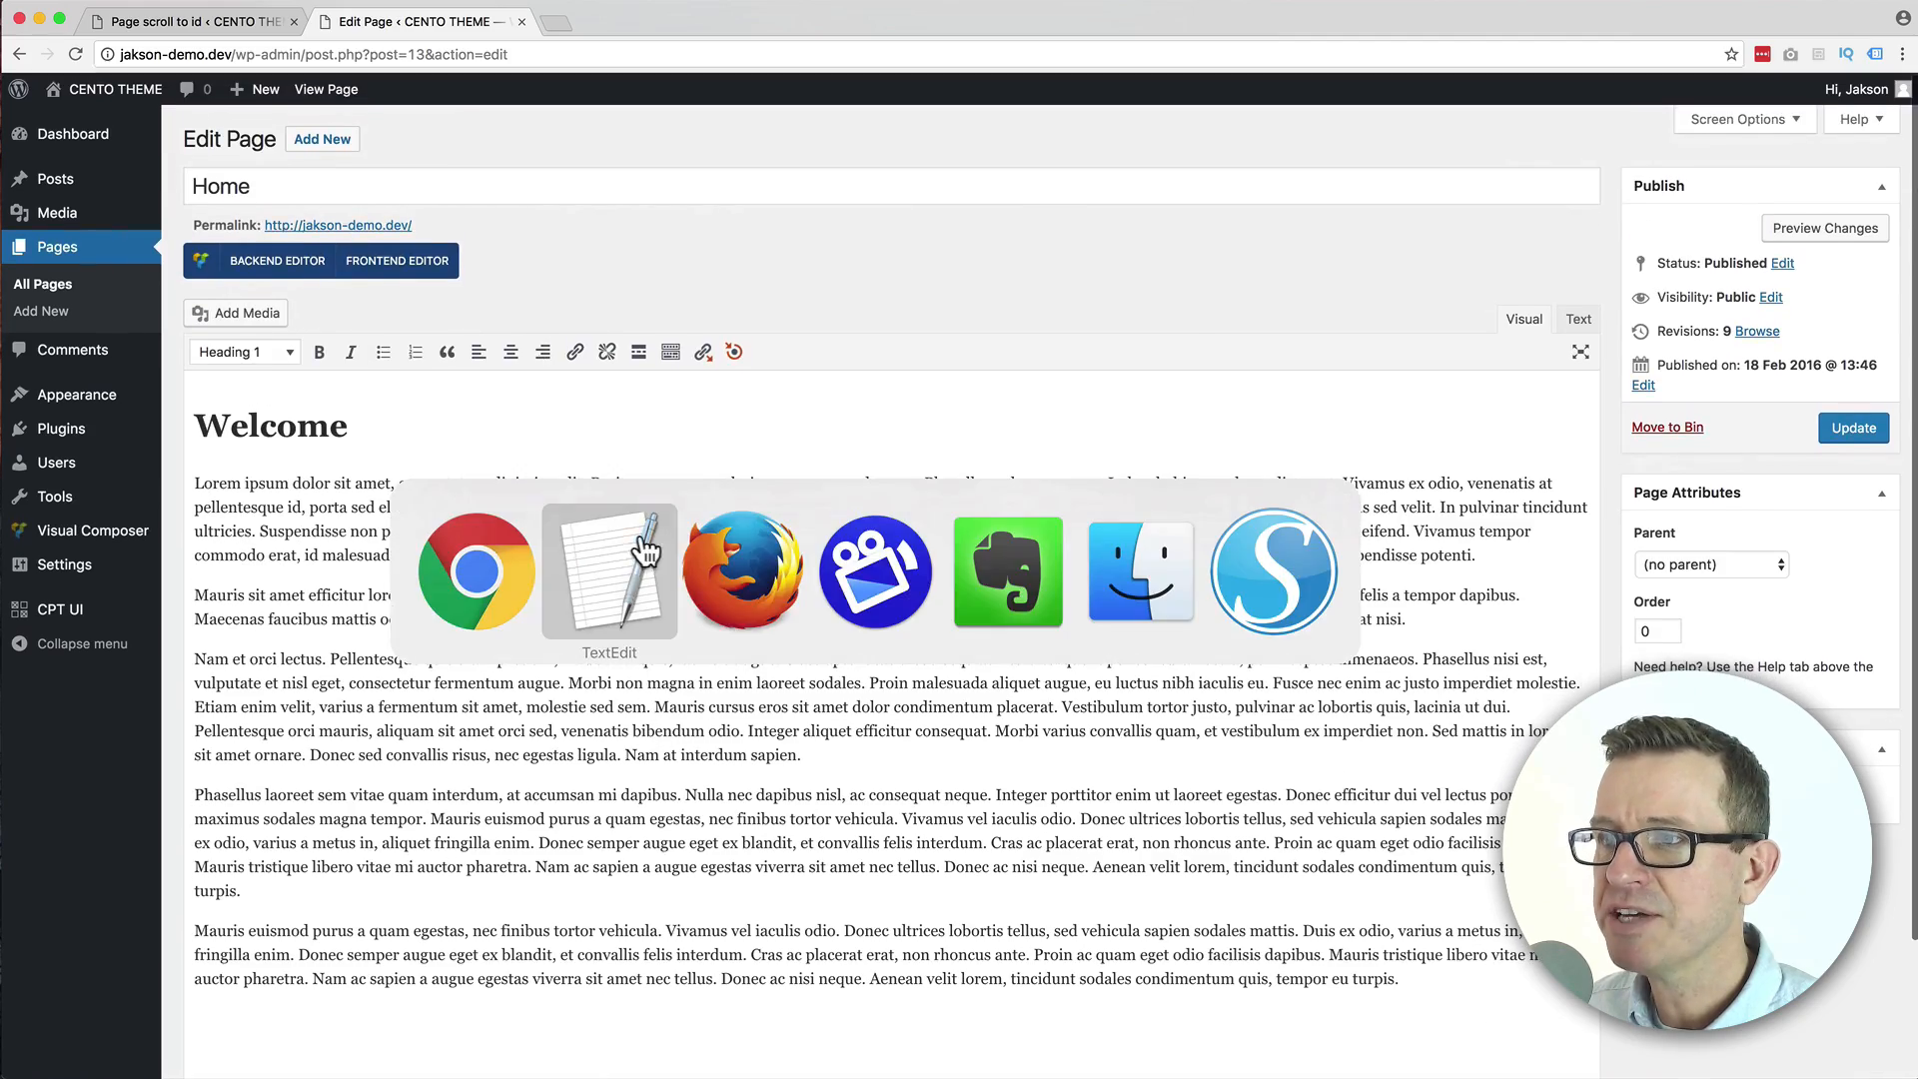
{"action": "key", "text": "super+Tab"}
{"action": "scroll", "coordinate": [780, 459], "scroll_direction": "down", "scroll_amount": 5}
{"action": "scroll", "coordinate": [778, 457], "scroll_direction": "up", "scroll_amount": 5}
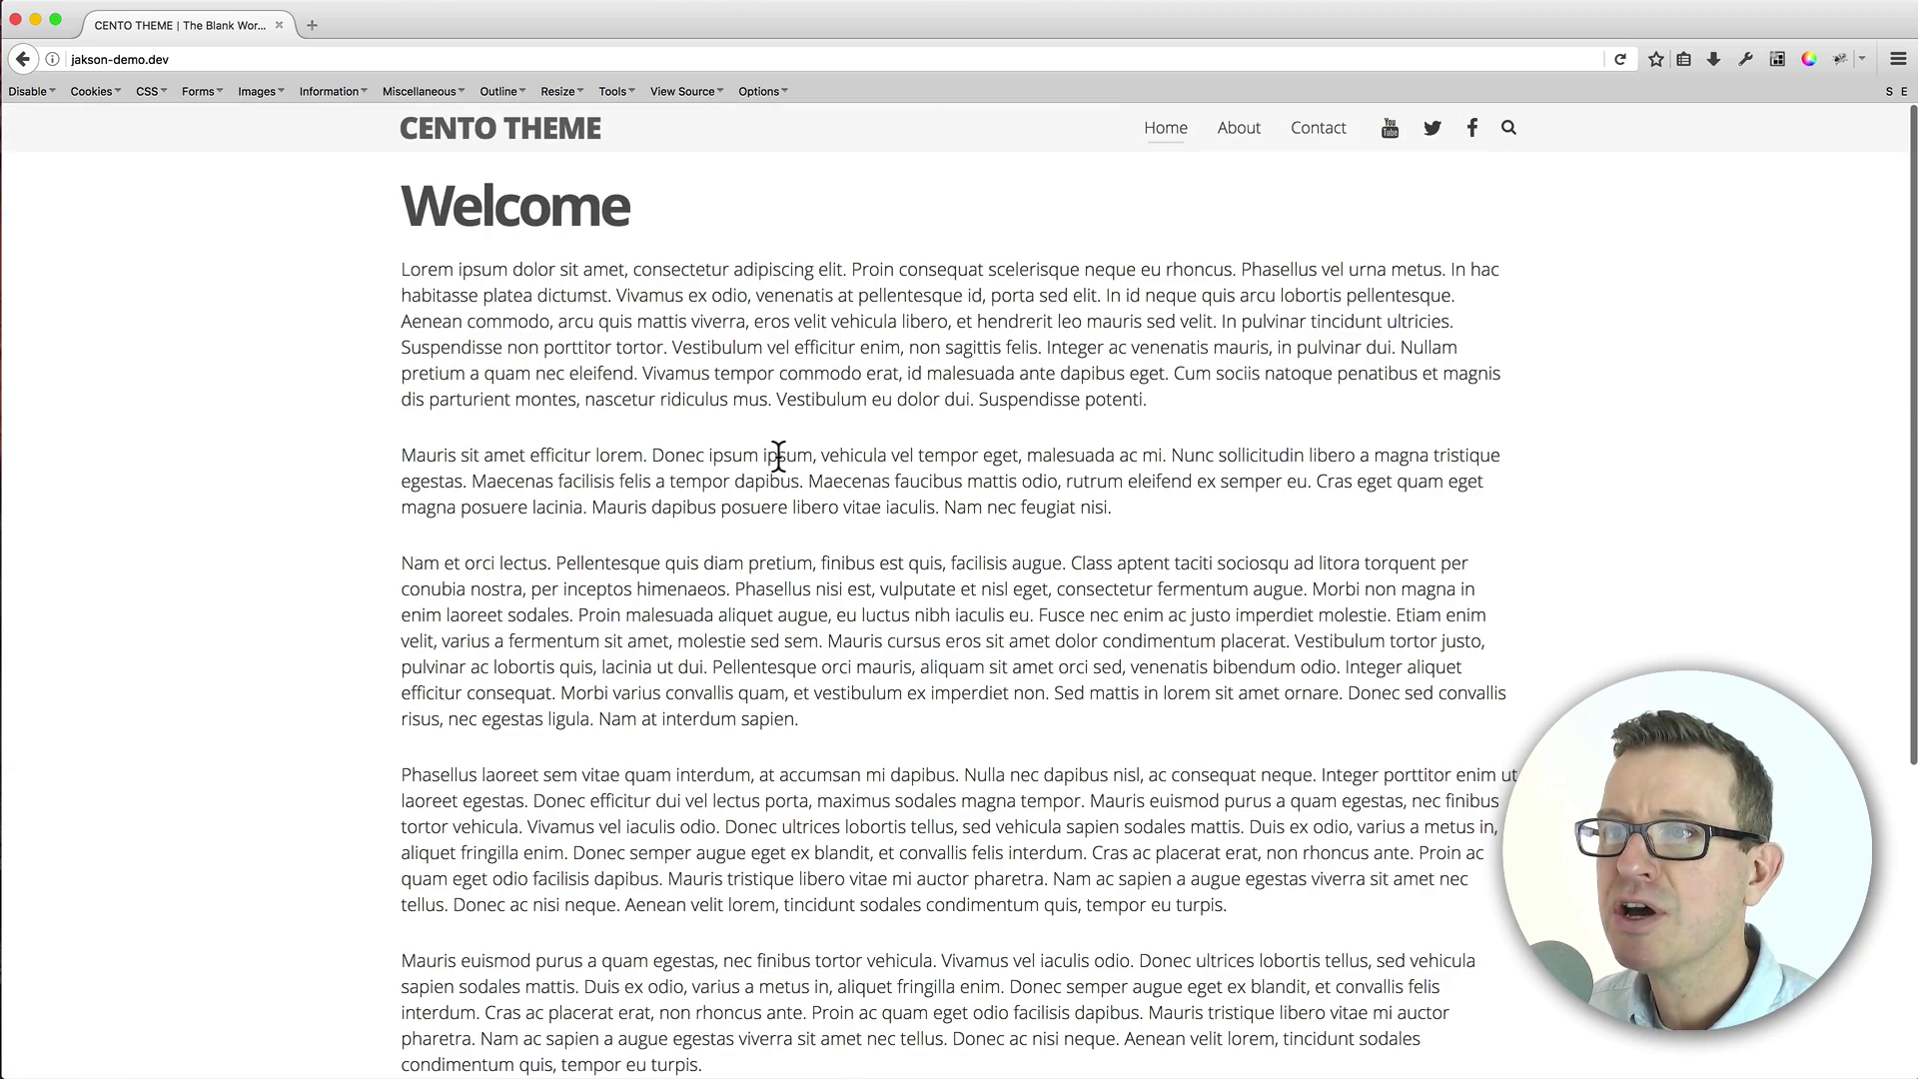
{"action": "key", "text": "super+Tab"}
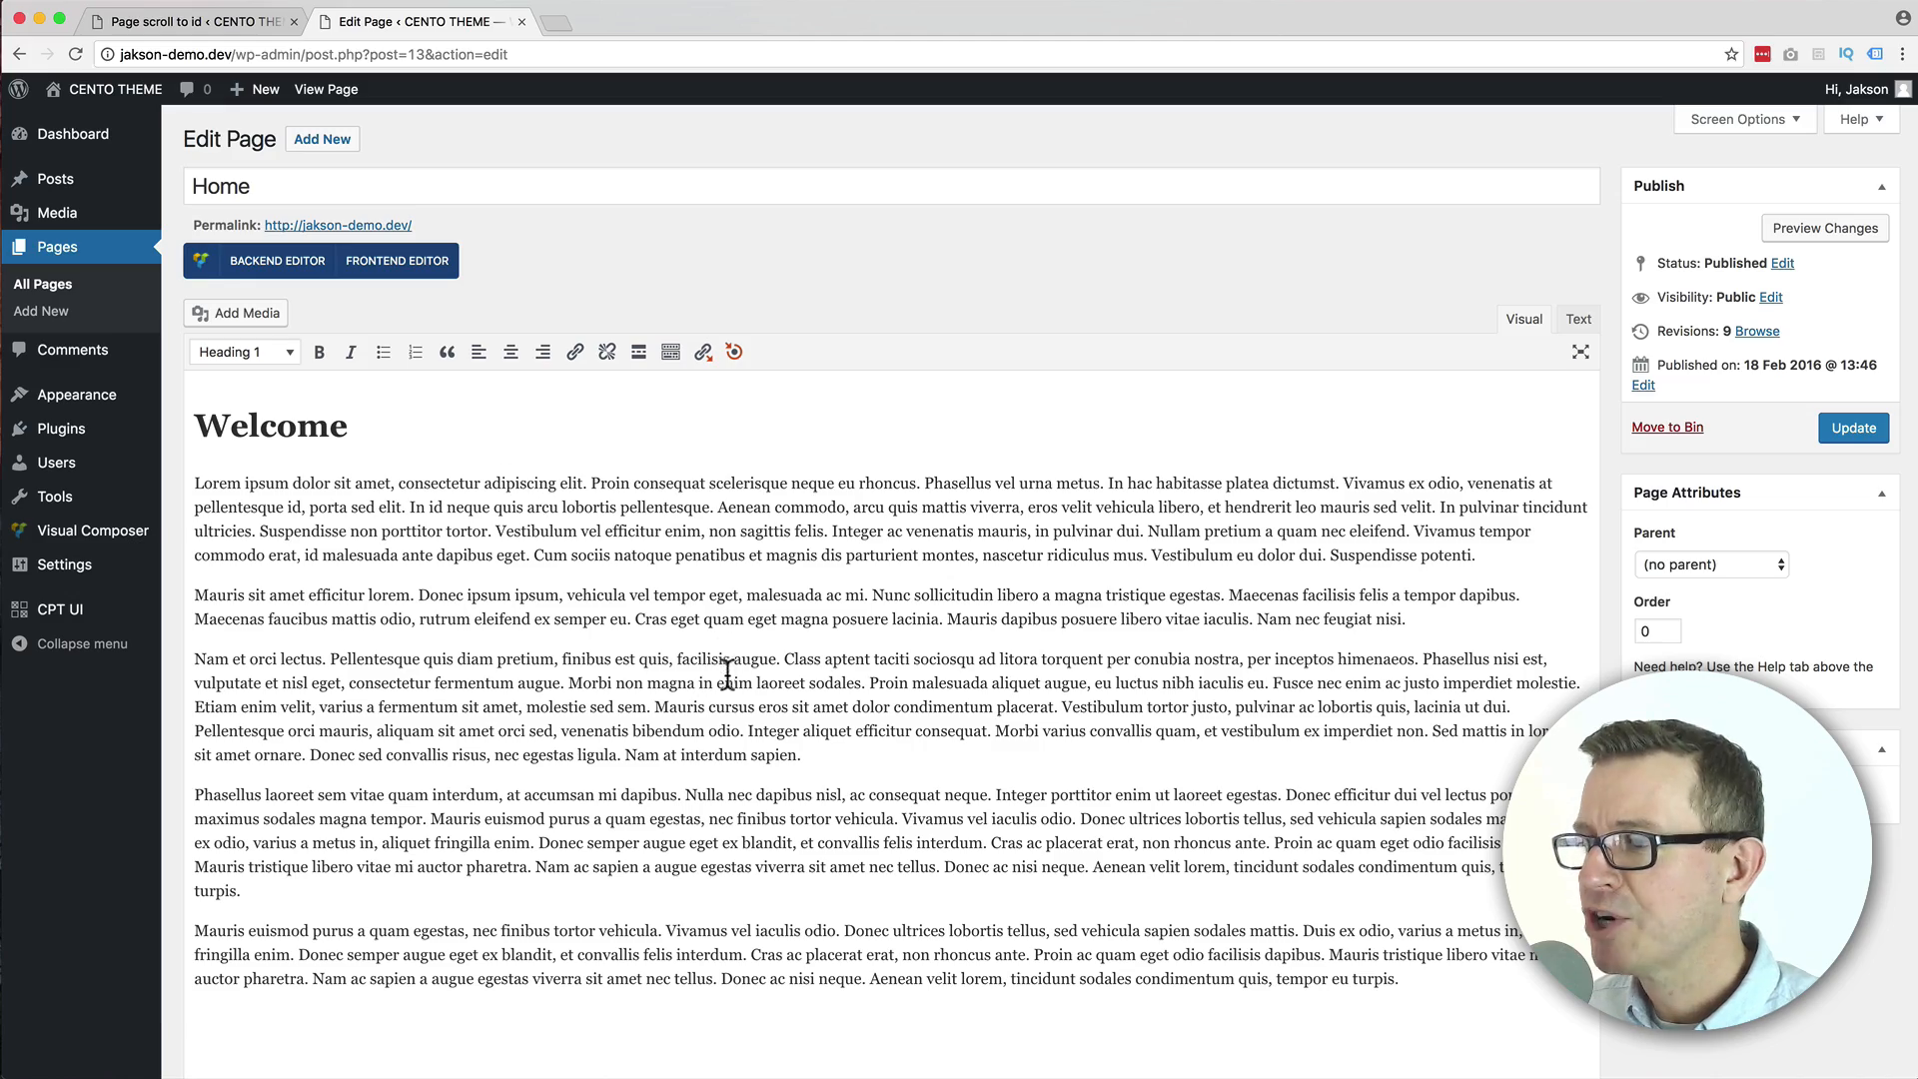
Duplicate the whole Home page content below the existing text and change the second Welcome heading to About.
{"action": "left_click", "coordinate": [1419, 990]}
{"action": "key", "text": "super+a"}
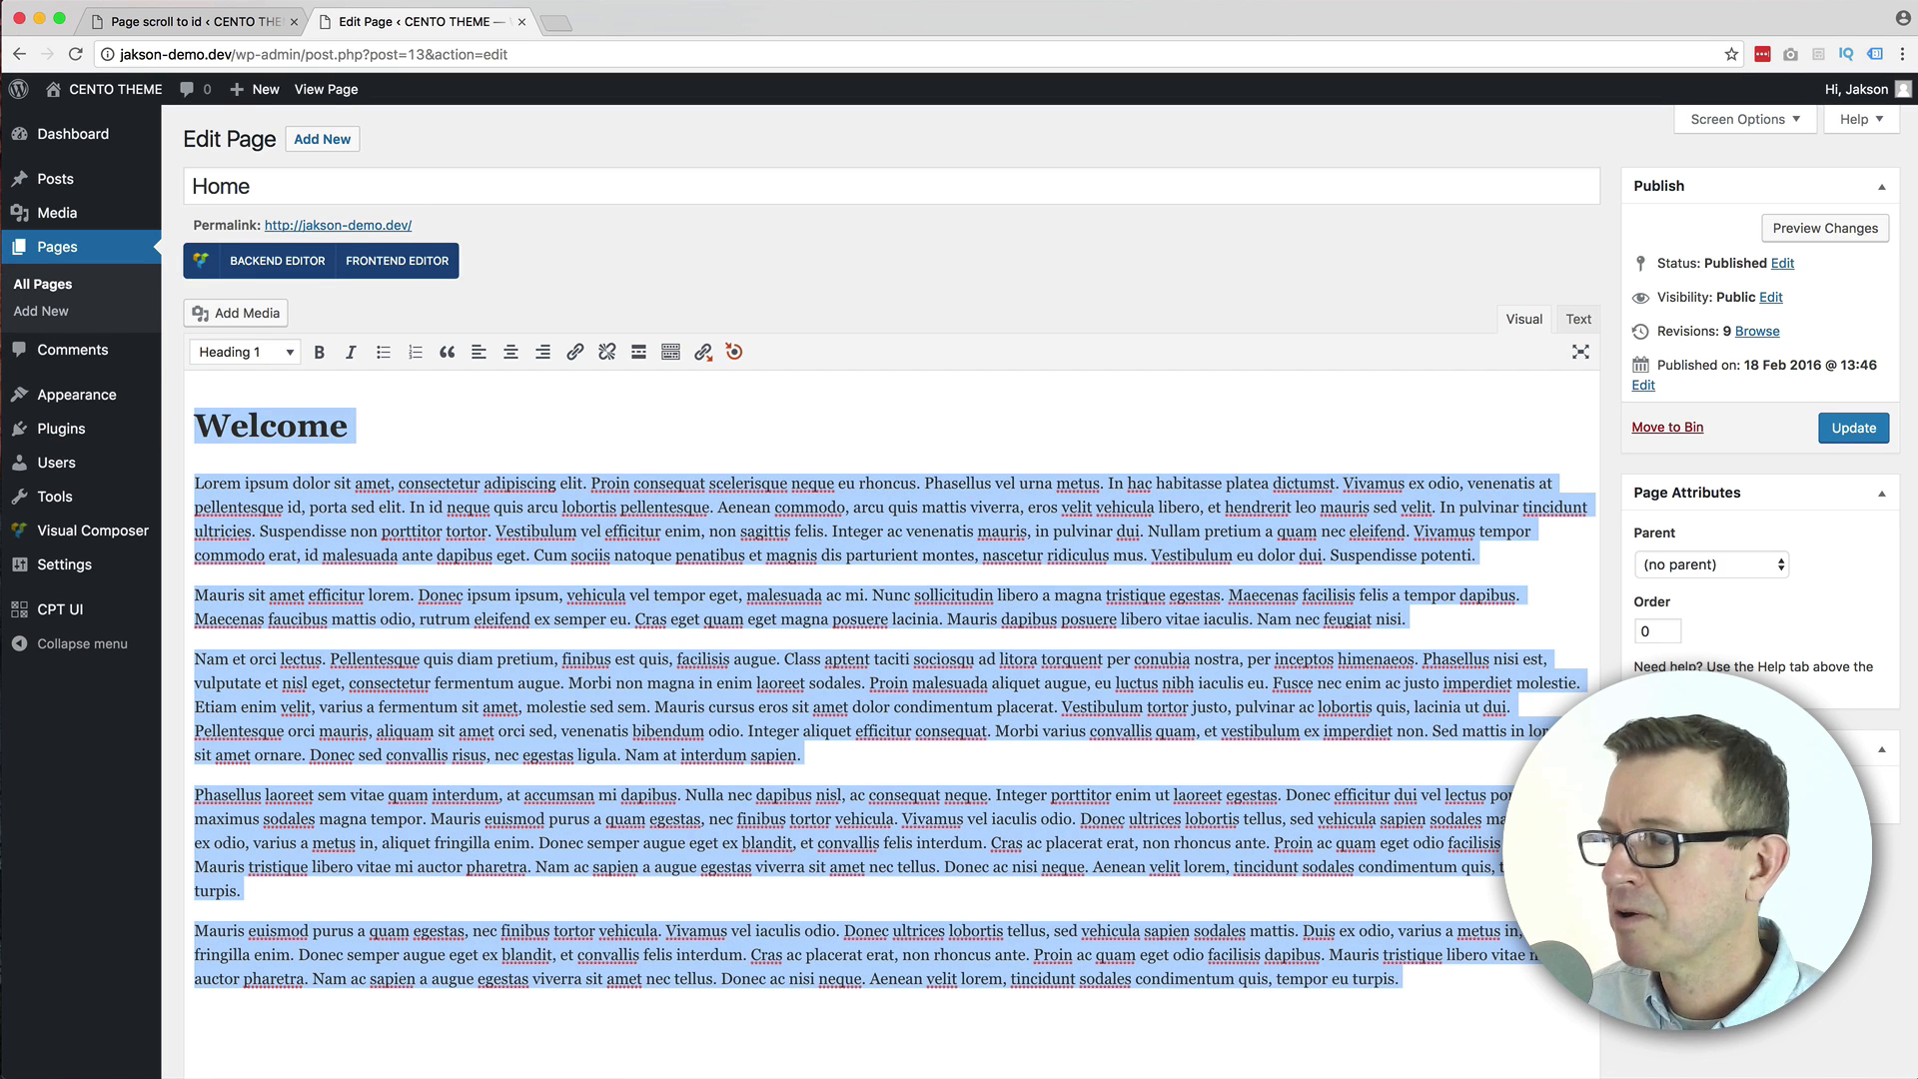
{"action": "left_click", "coordinate": [1470, 977]}
{"action": "key", "text": "super+v"}
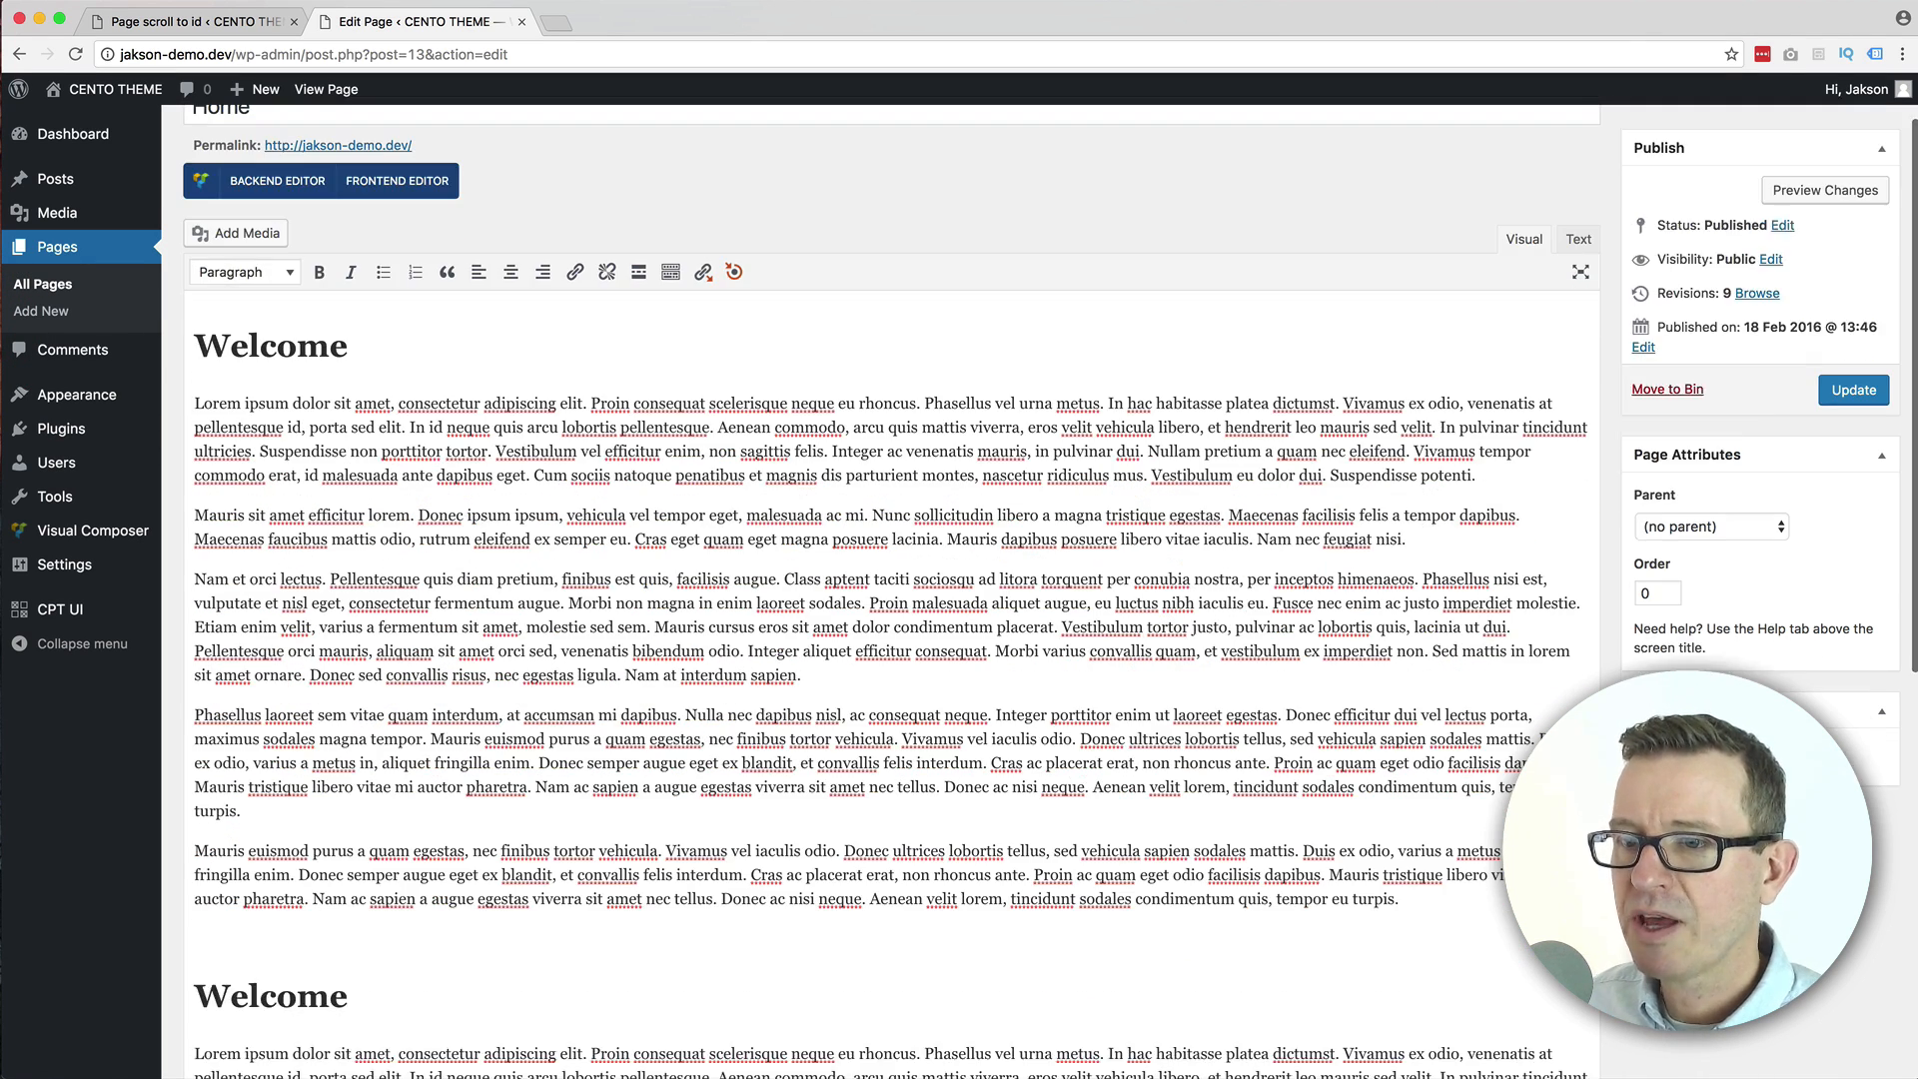
{"action": "double_click", "coordinate": [285, 996]}
{"action": "type", "text": "A"}
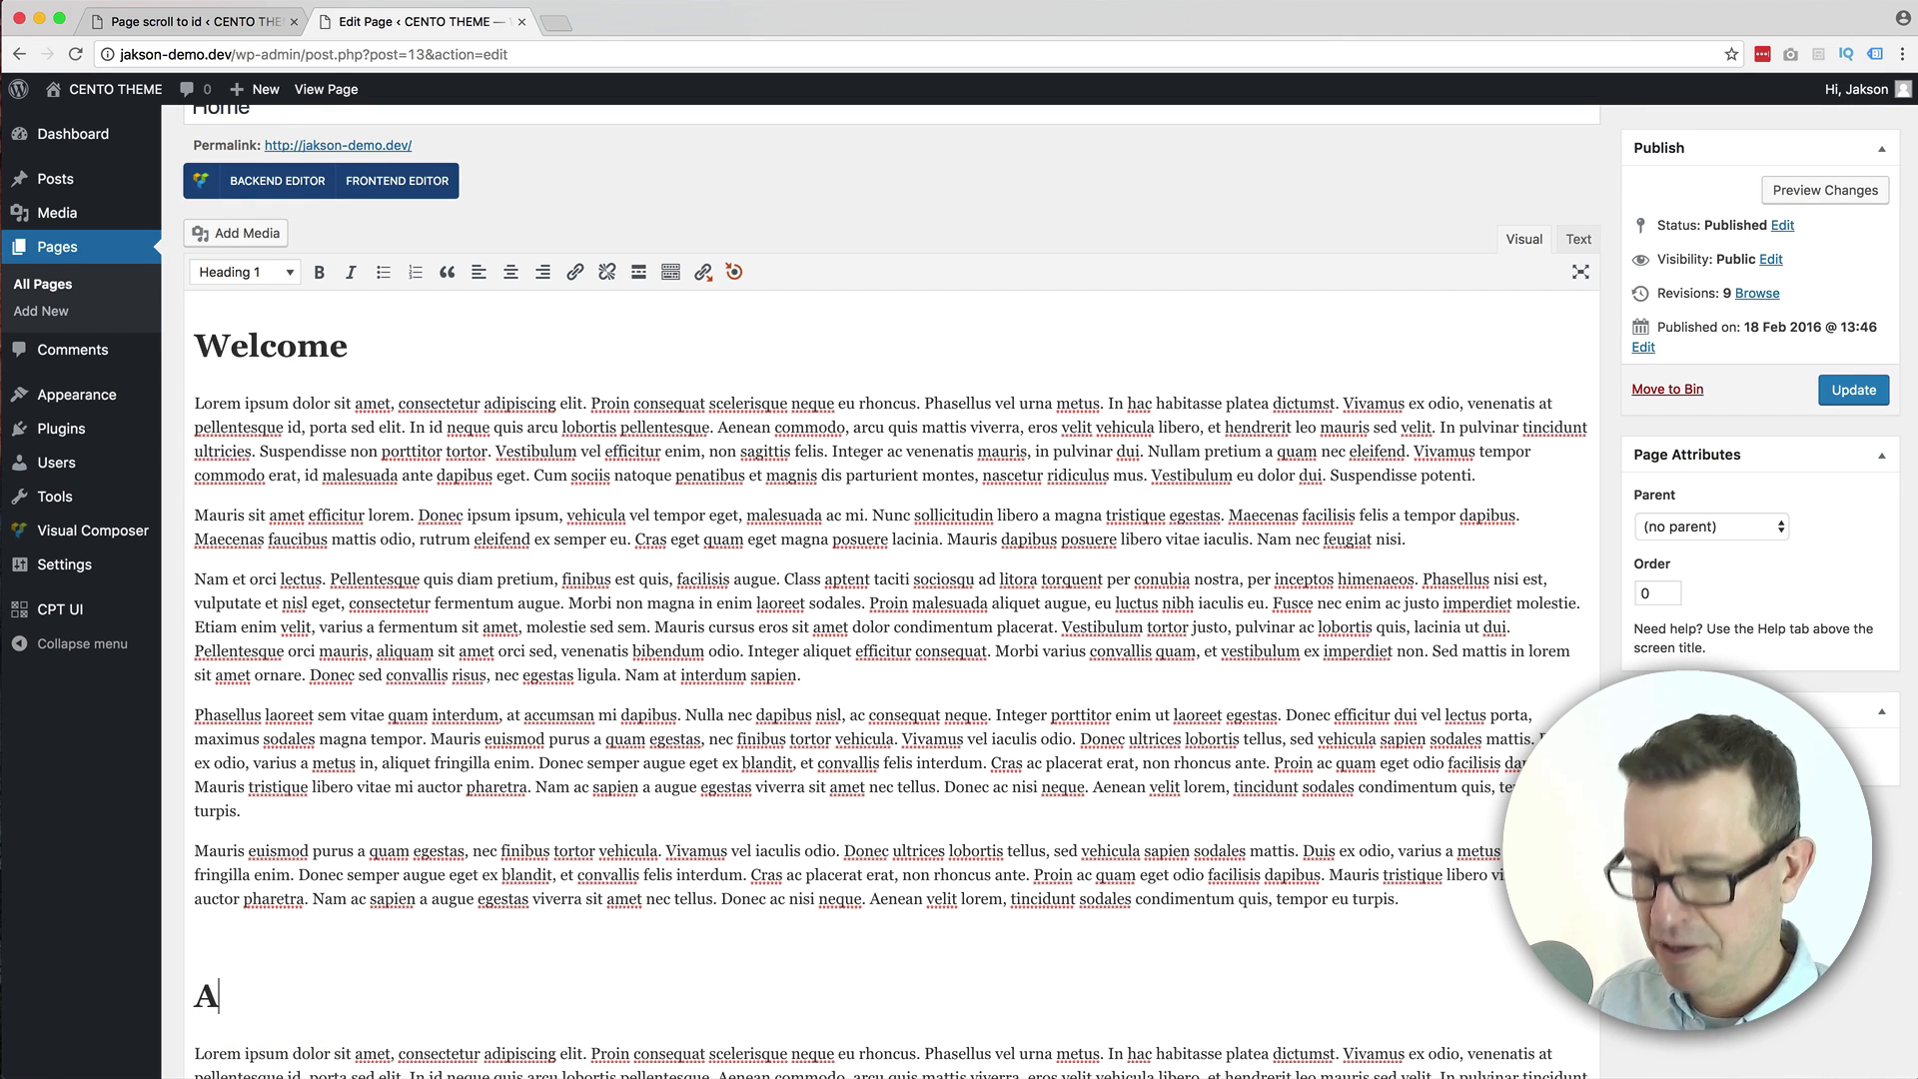
{"action": "type", "text": "bout"}
Paste the copied content again below the About section and change its Welcome heading to Contact.
{"action": "scroll", "coordinate": [989, 865], "scroll_direction": "down", "scroll_amount": 10}
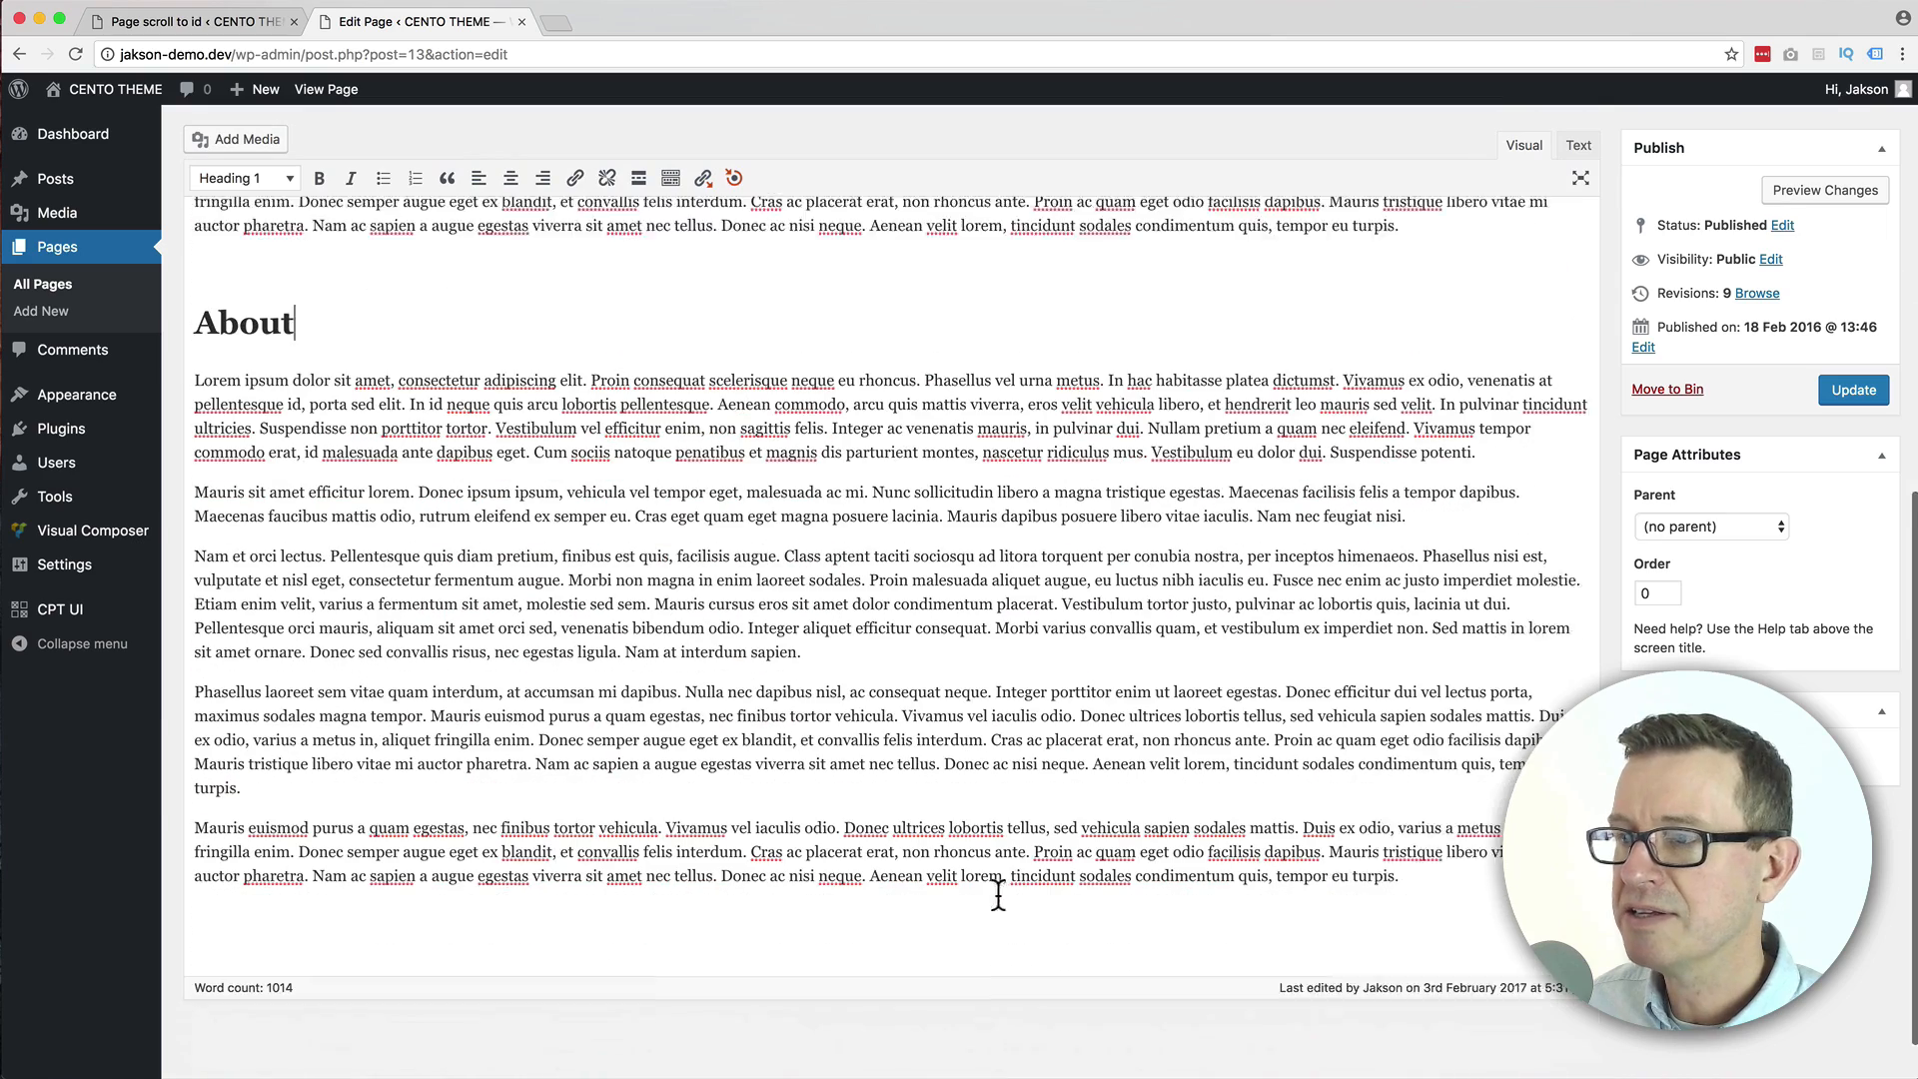
{"action": "left_click", "coordinate": [1496, 825]}
{"action": "key", "text": "Return"}
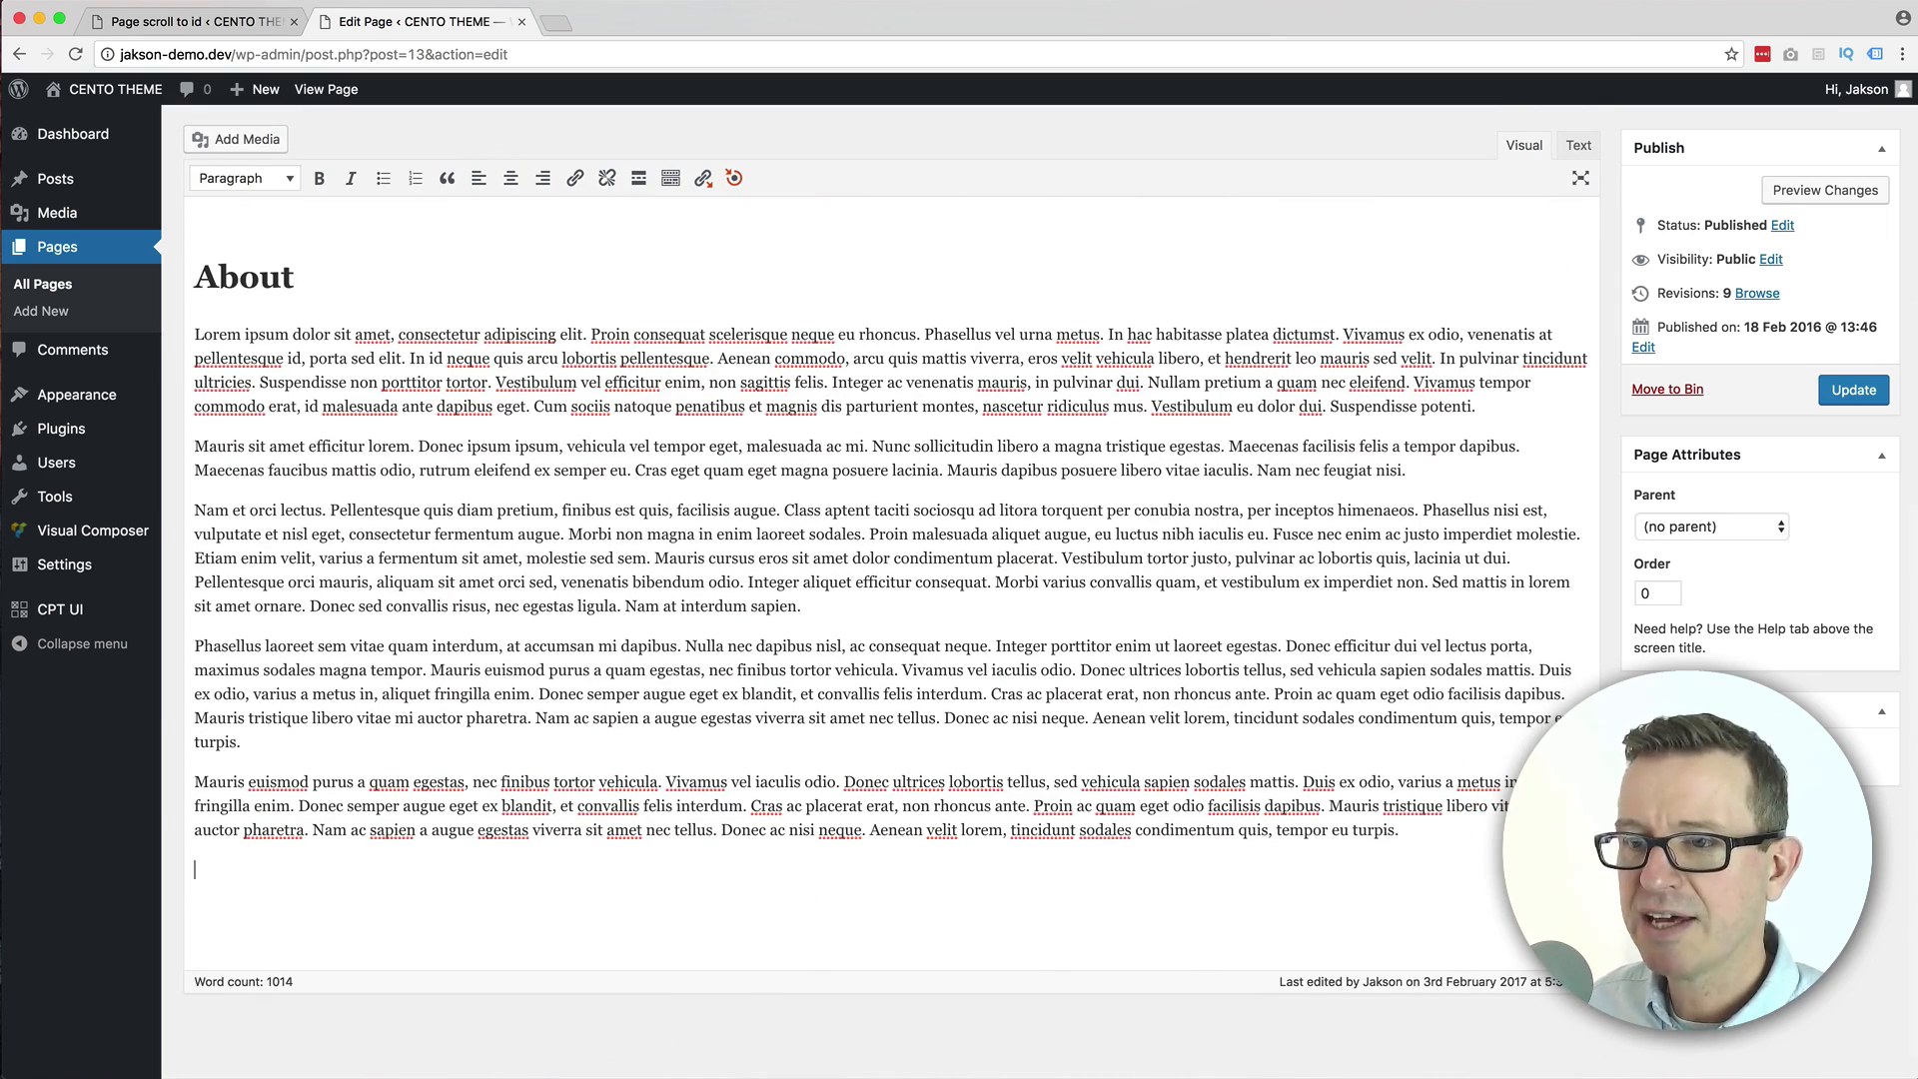
{"action": "key", "text": "super+v"}
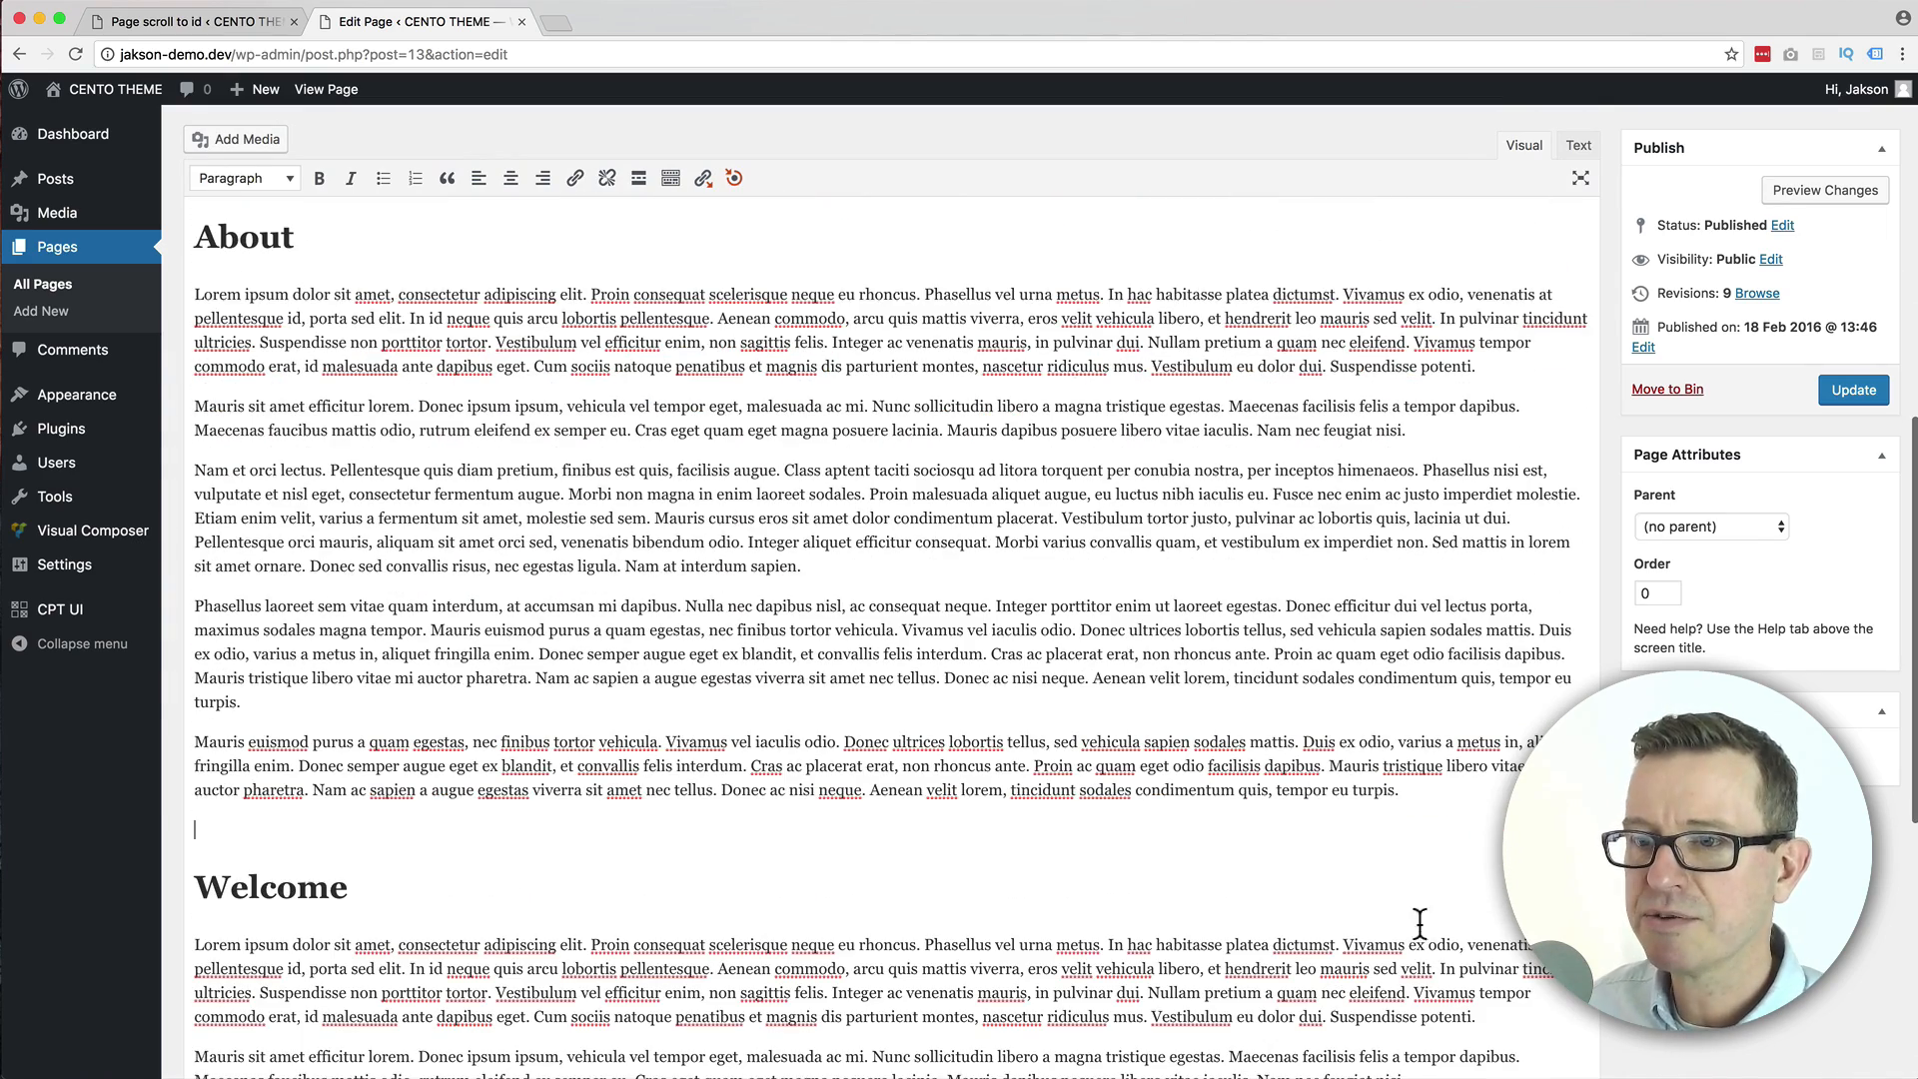
{"action": "double_click", "coordinate": [267, 886]}
{"action": "type", "text": "Contact"}
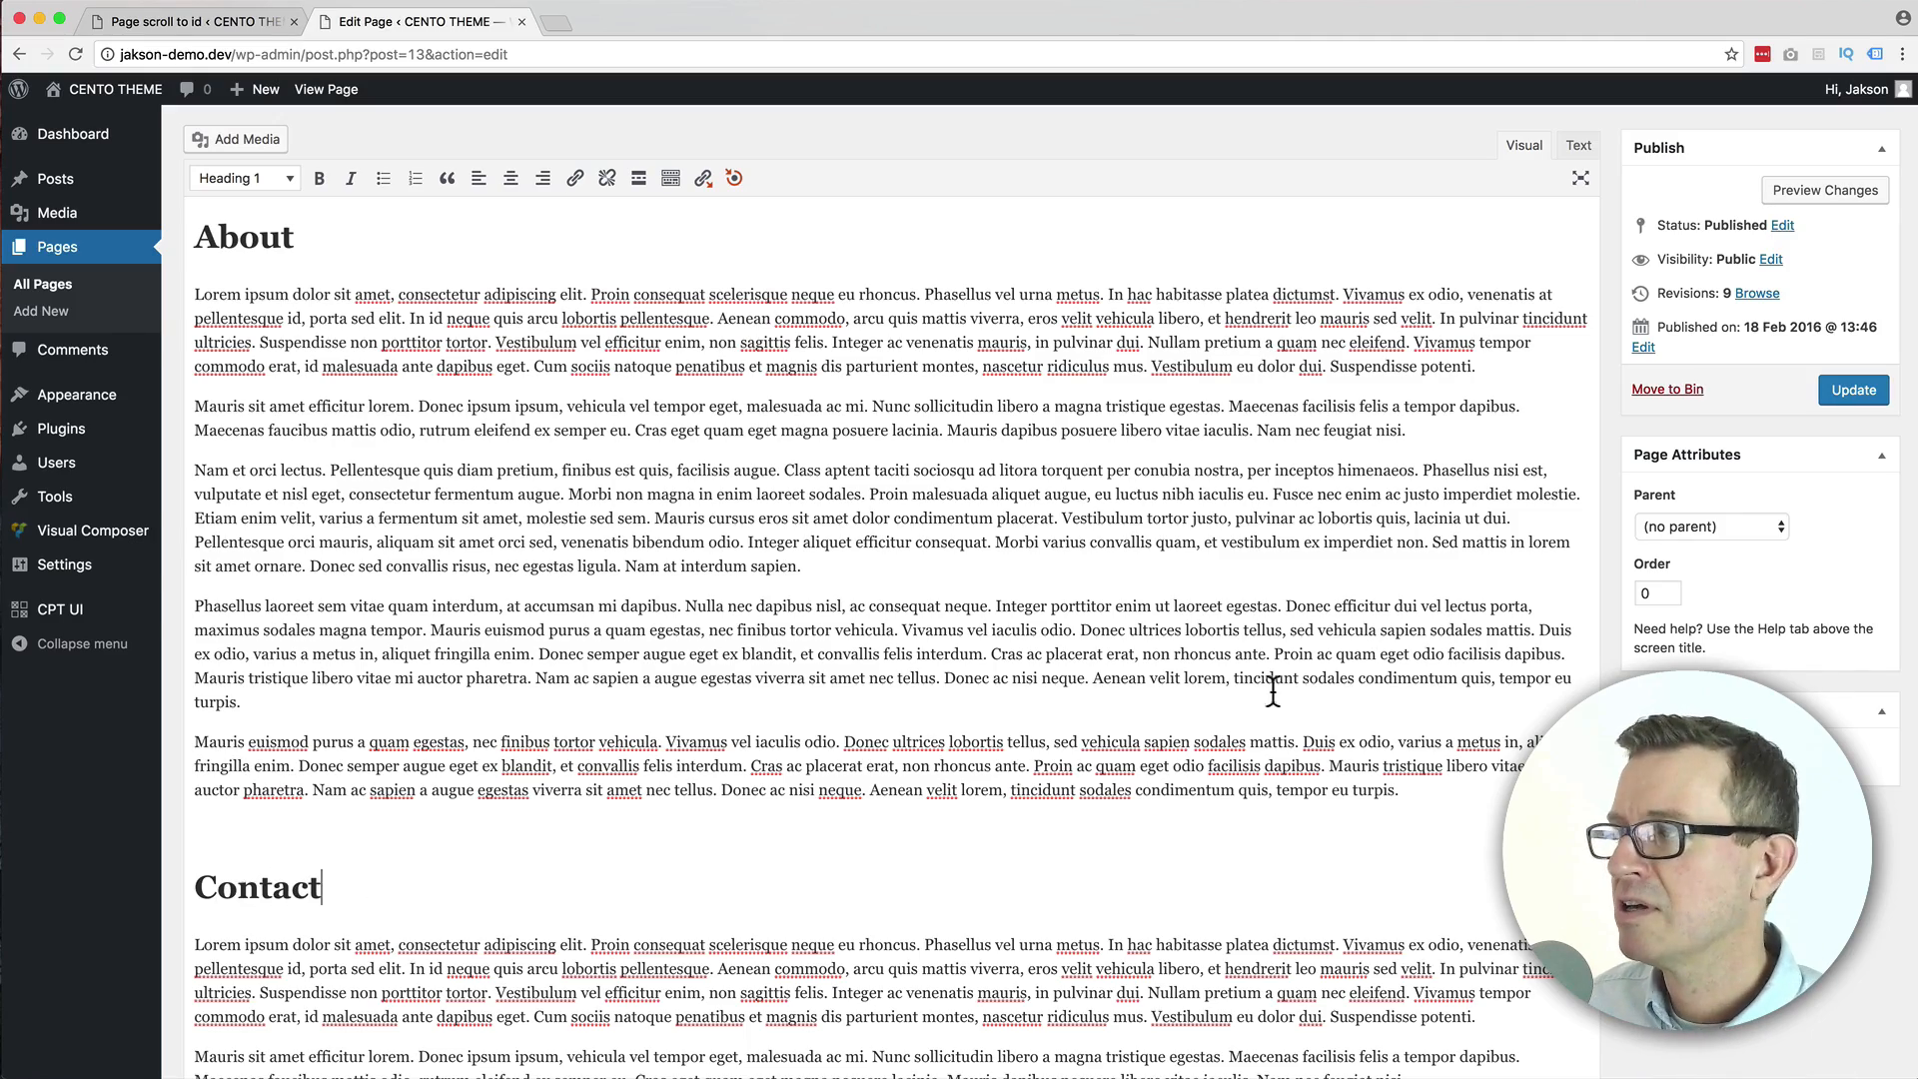
Update the Home page, then reload the live site in Firefox and look through the added sections.
{"action": "scroll", "coordinate": [1184, 687], "scroll_direction": "up", "scroll_amount": 10}
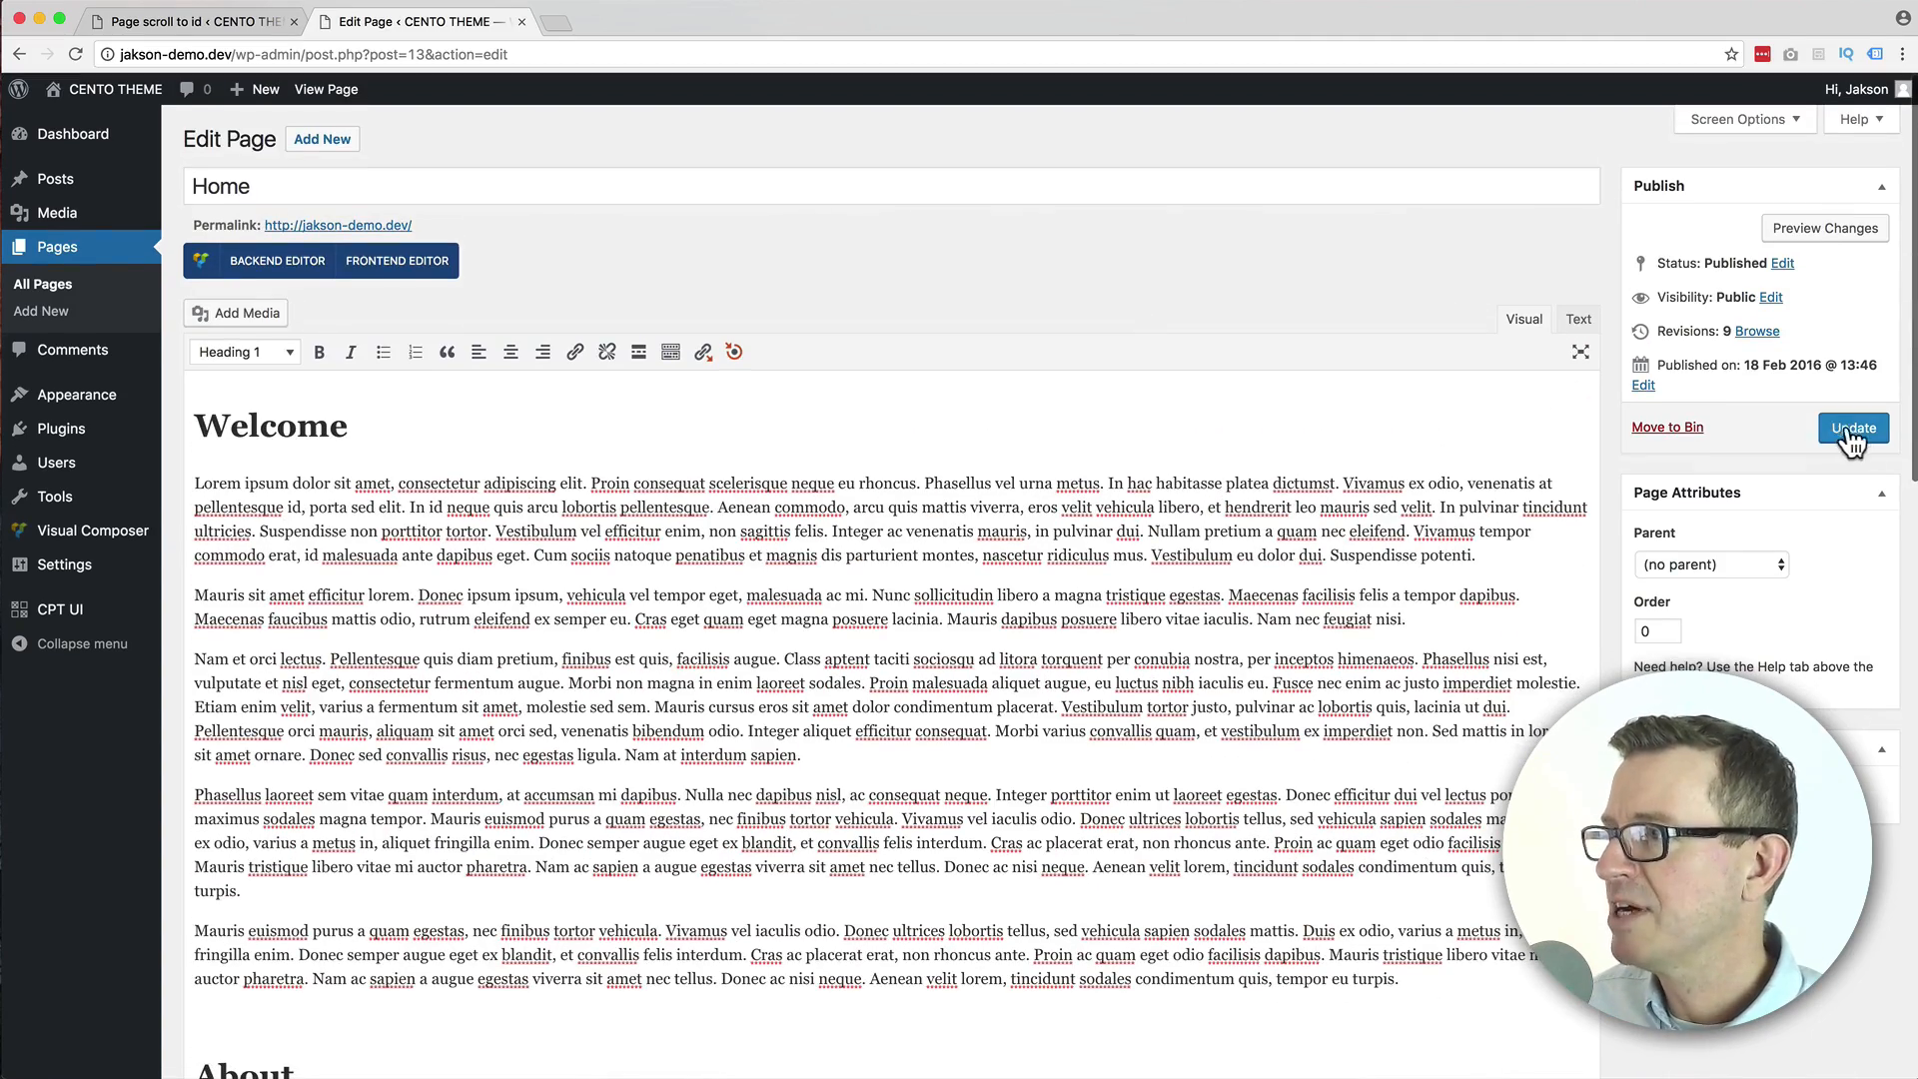
{"action": "left_click", "coordinate": [1853, 429]}
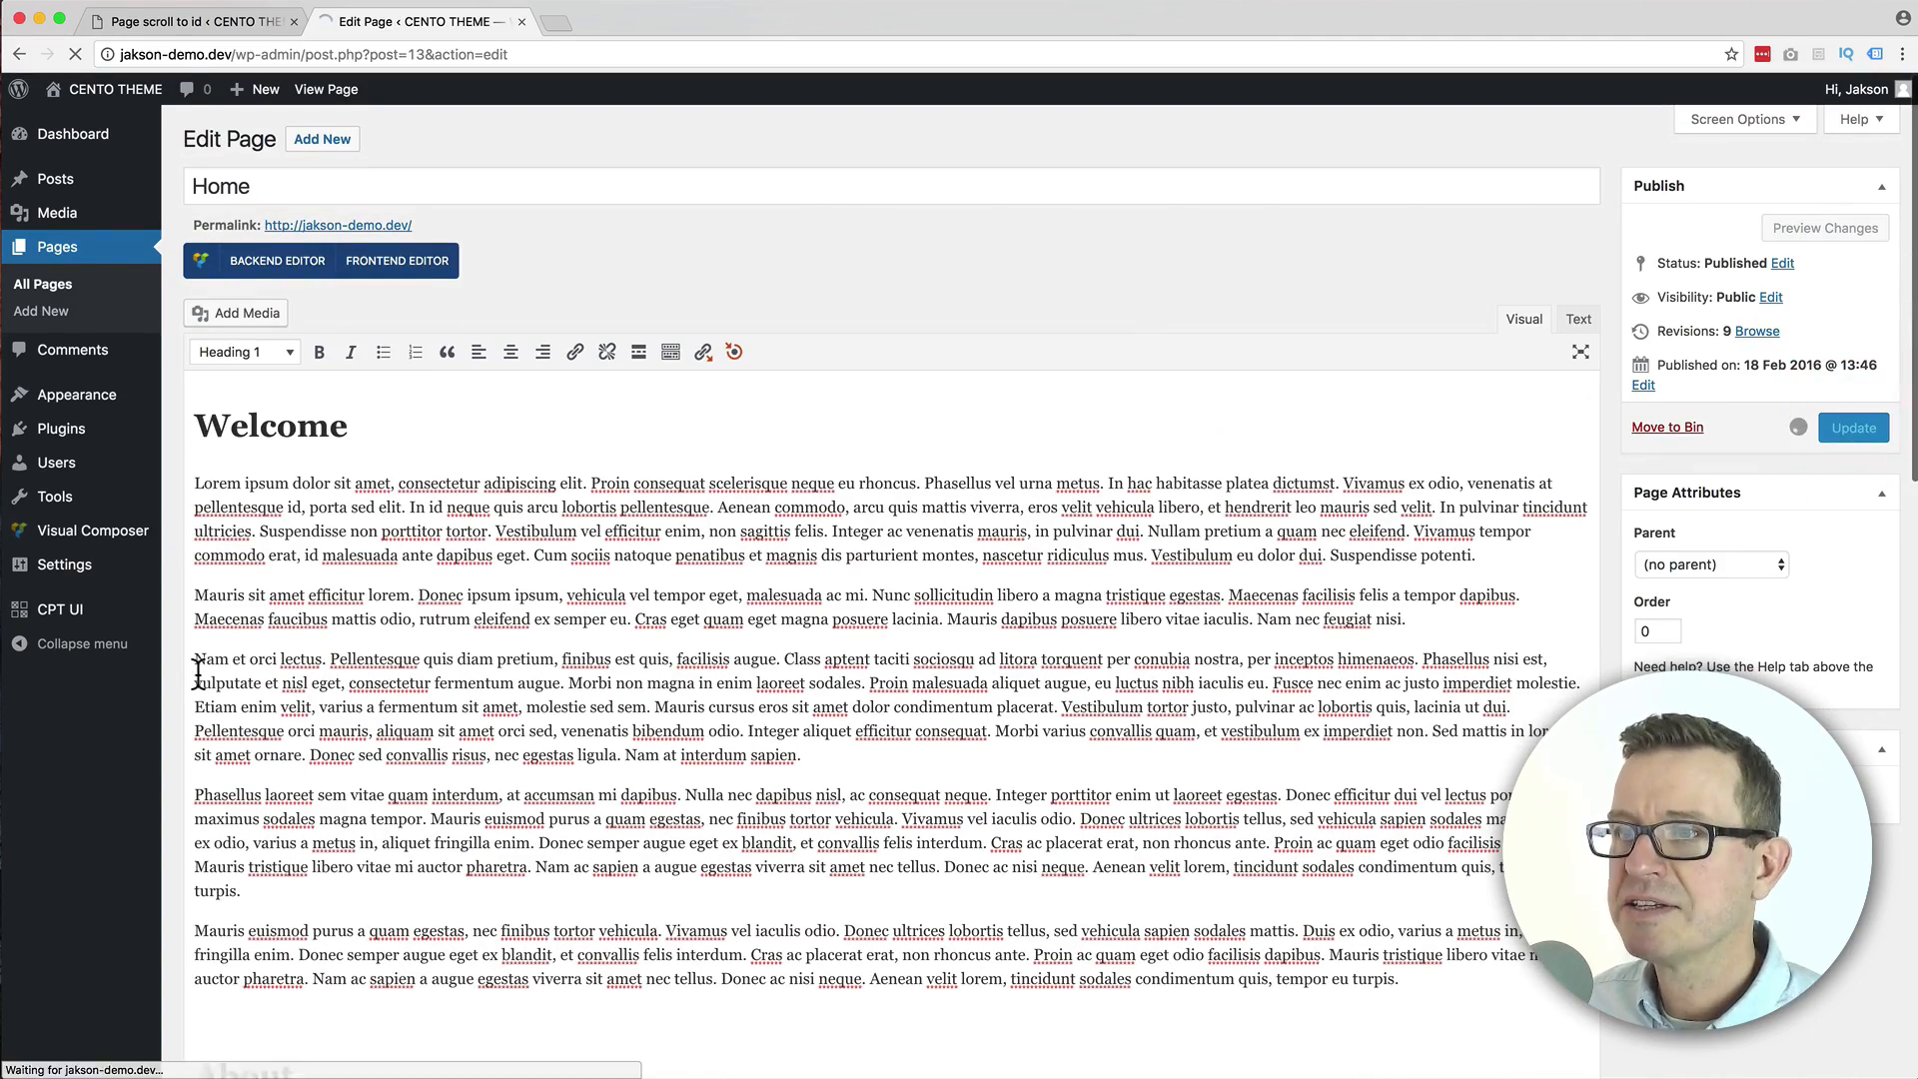
{"action": "key", "text": "super+Tab"}
{"action": "key", "text": "super+r"}
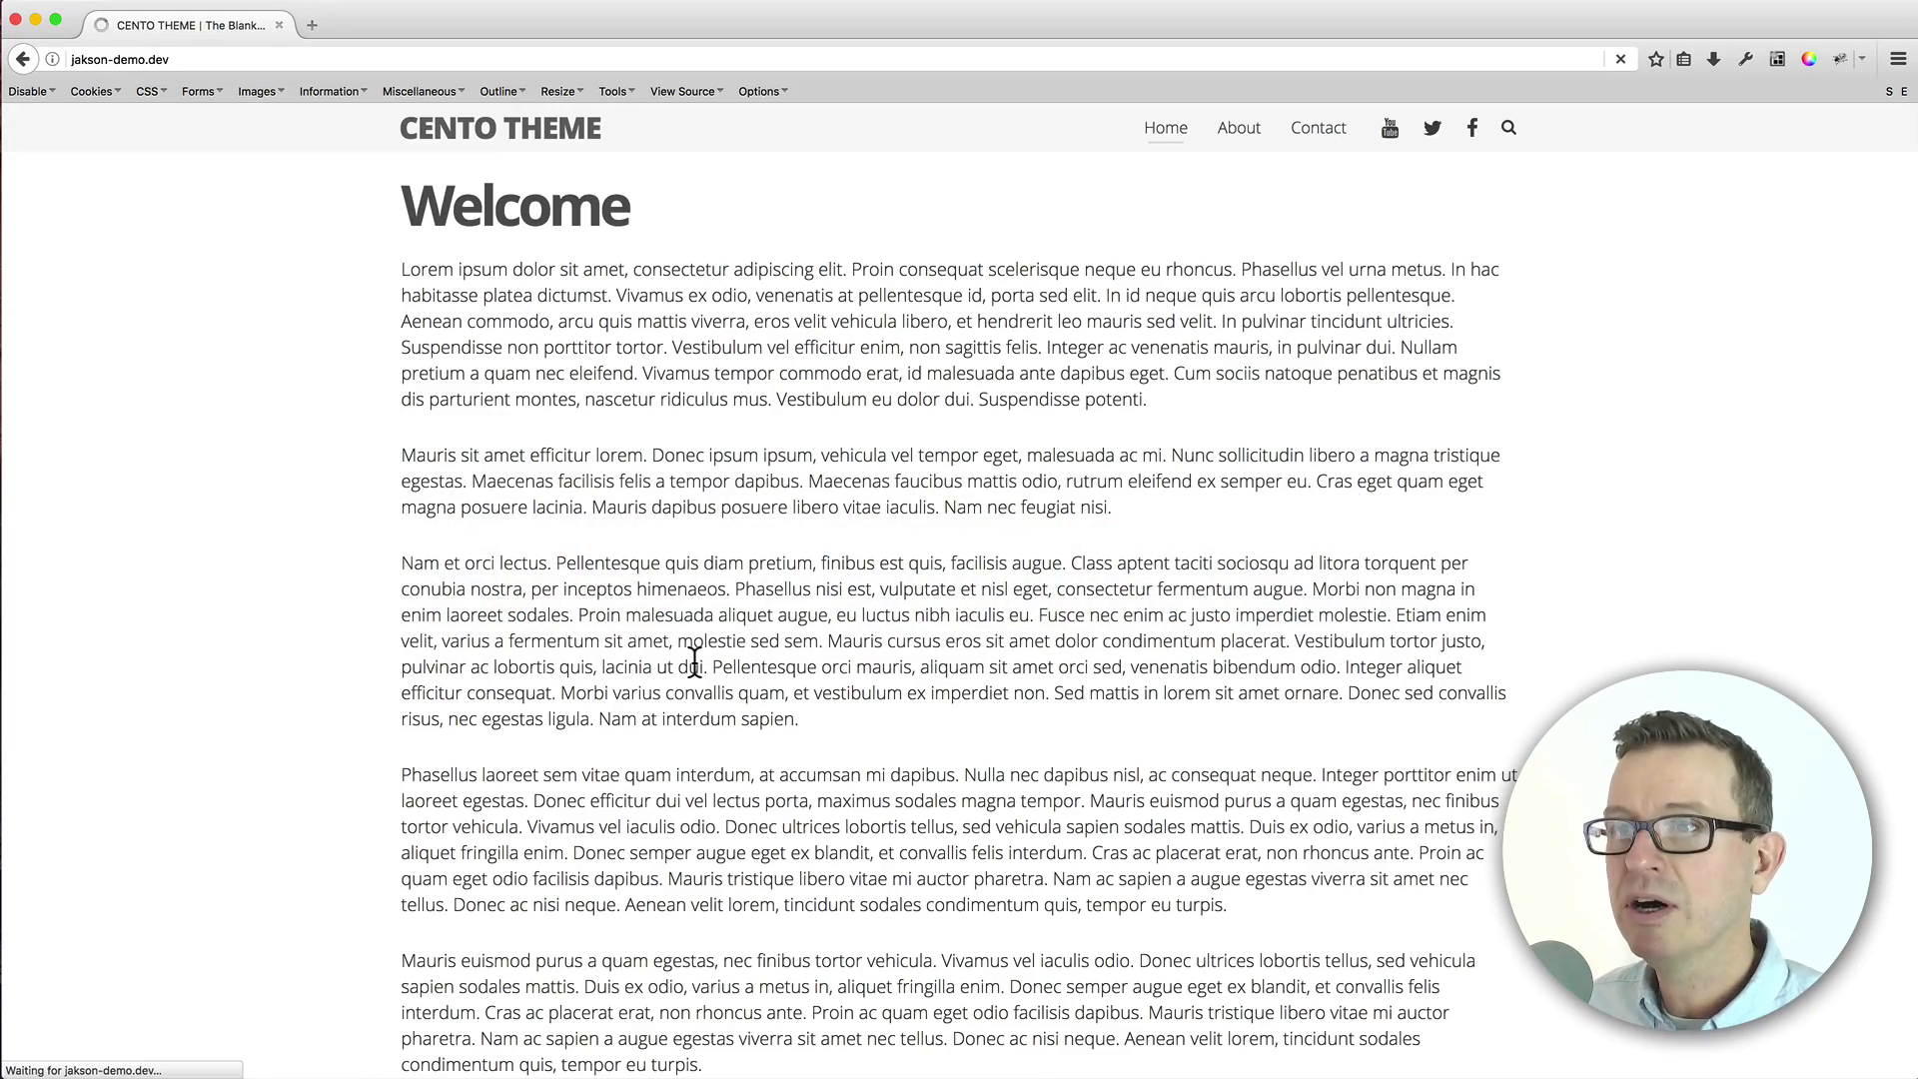
{"action": "scroll", "coordinate": [899, 649], "scroll_direction": "down", "scroll_amount": 5}
{"action": "scroll", "coordinate": [959, 644], "scroll_direction": "down", "scroll_amount": 20}
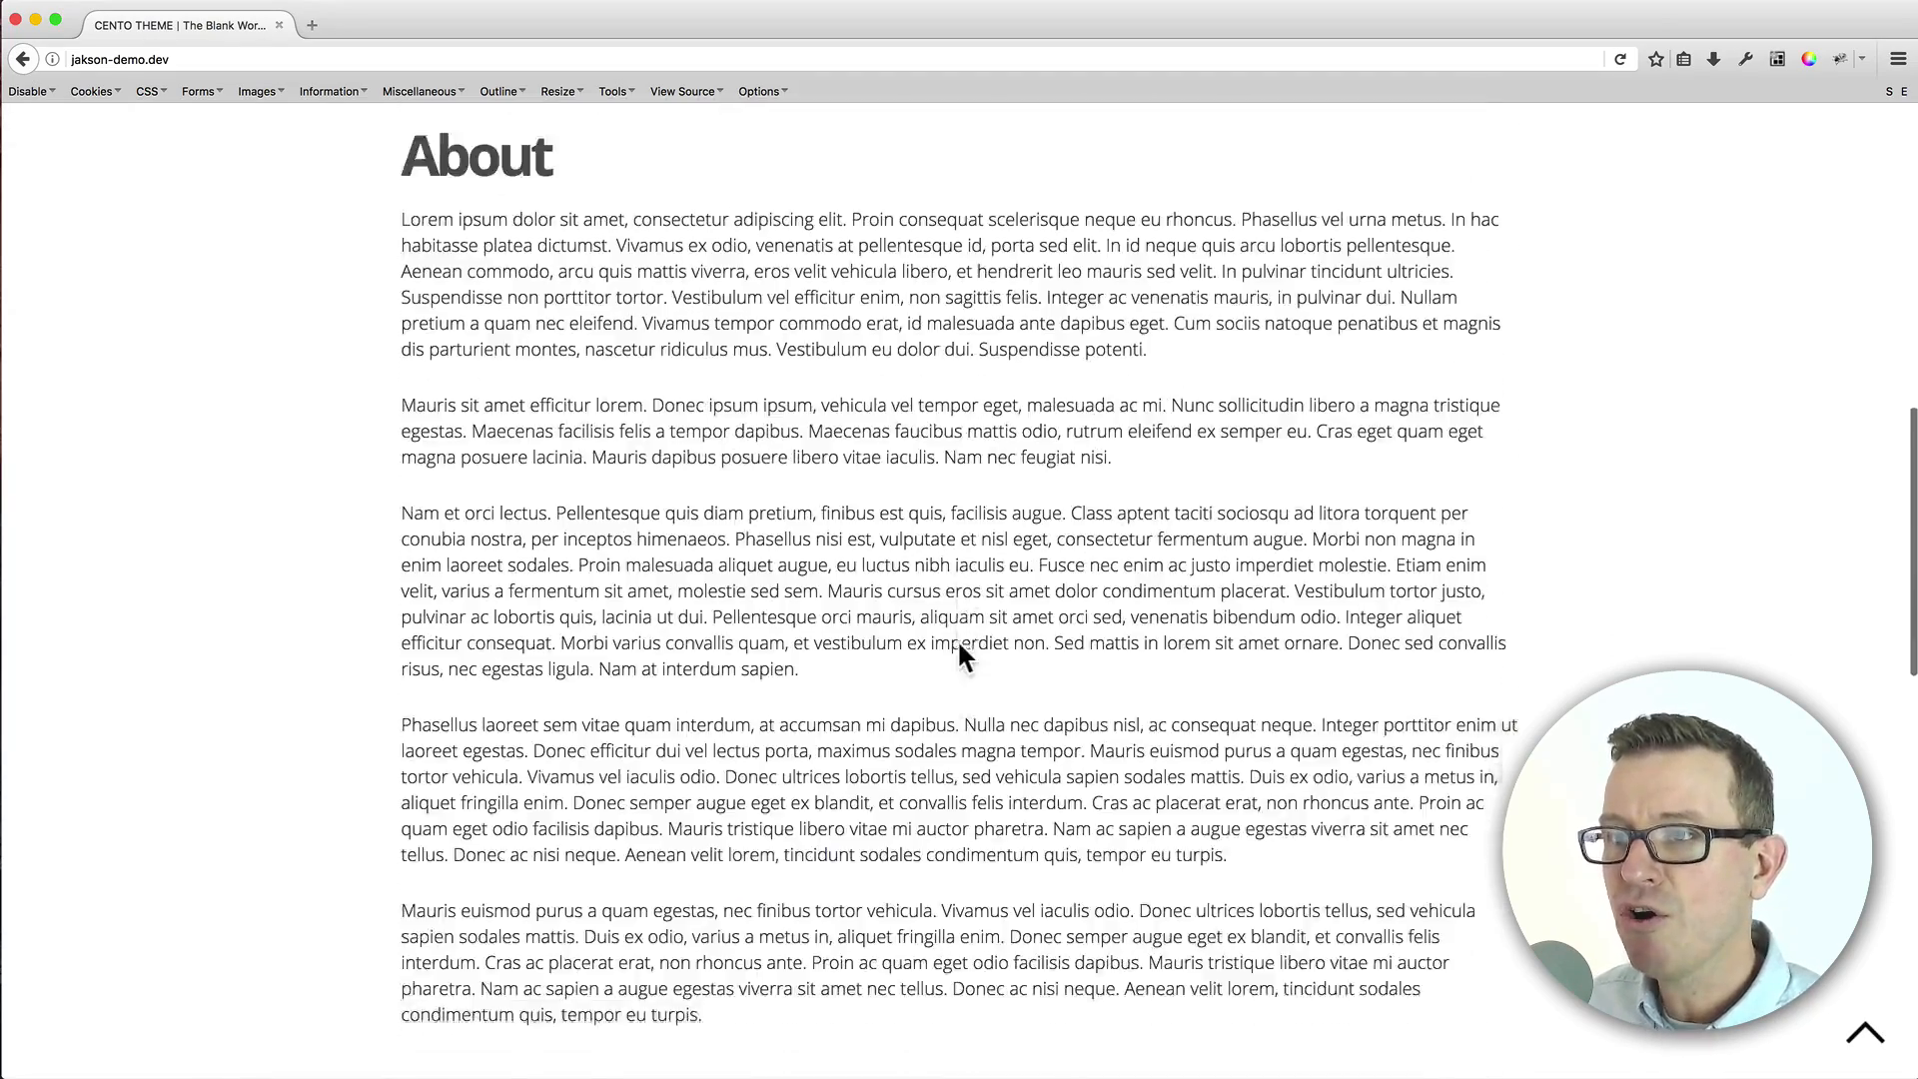
{"action": "scroll", "coordinate": [959, 649], "scroll_direction": "up", "scroll_amount": 20}
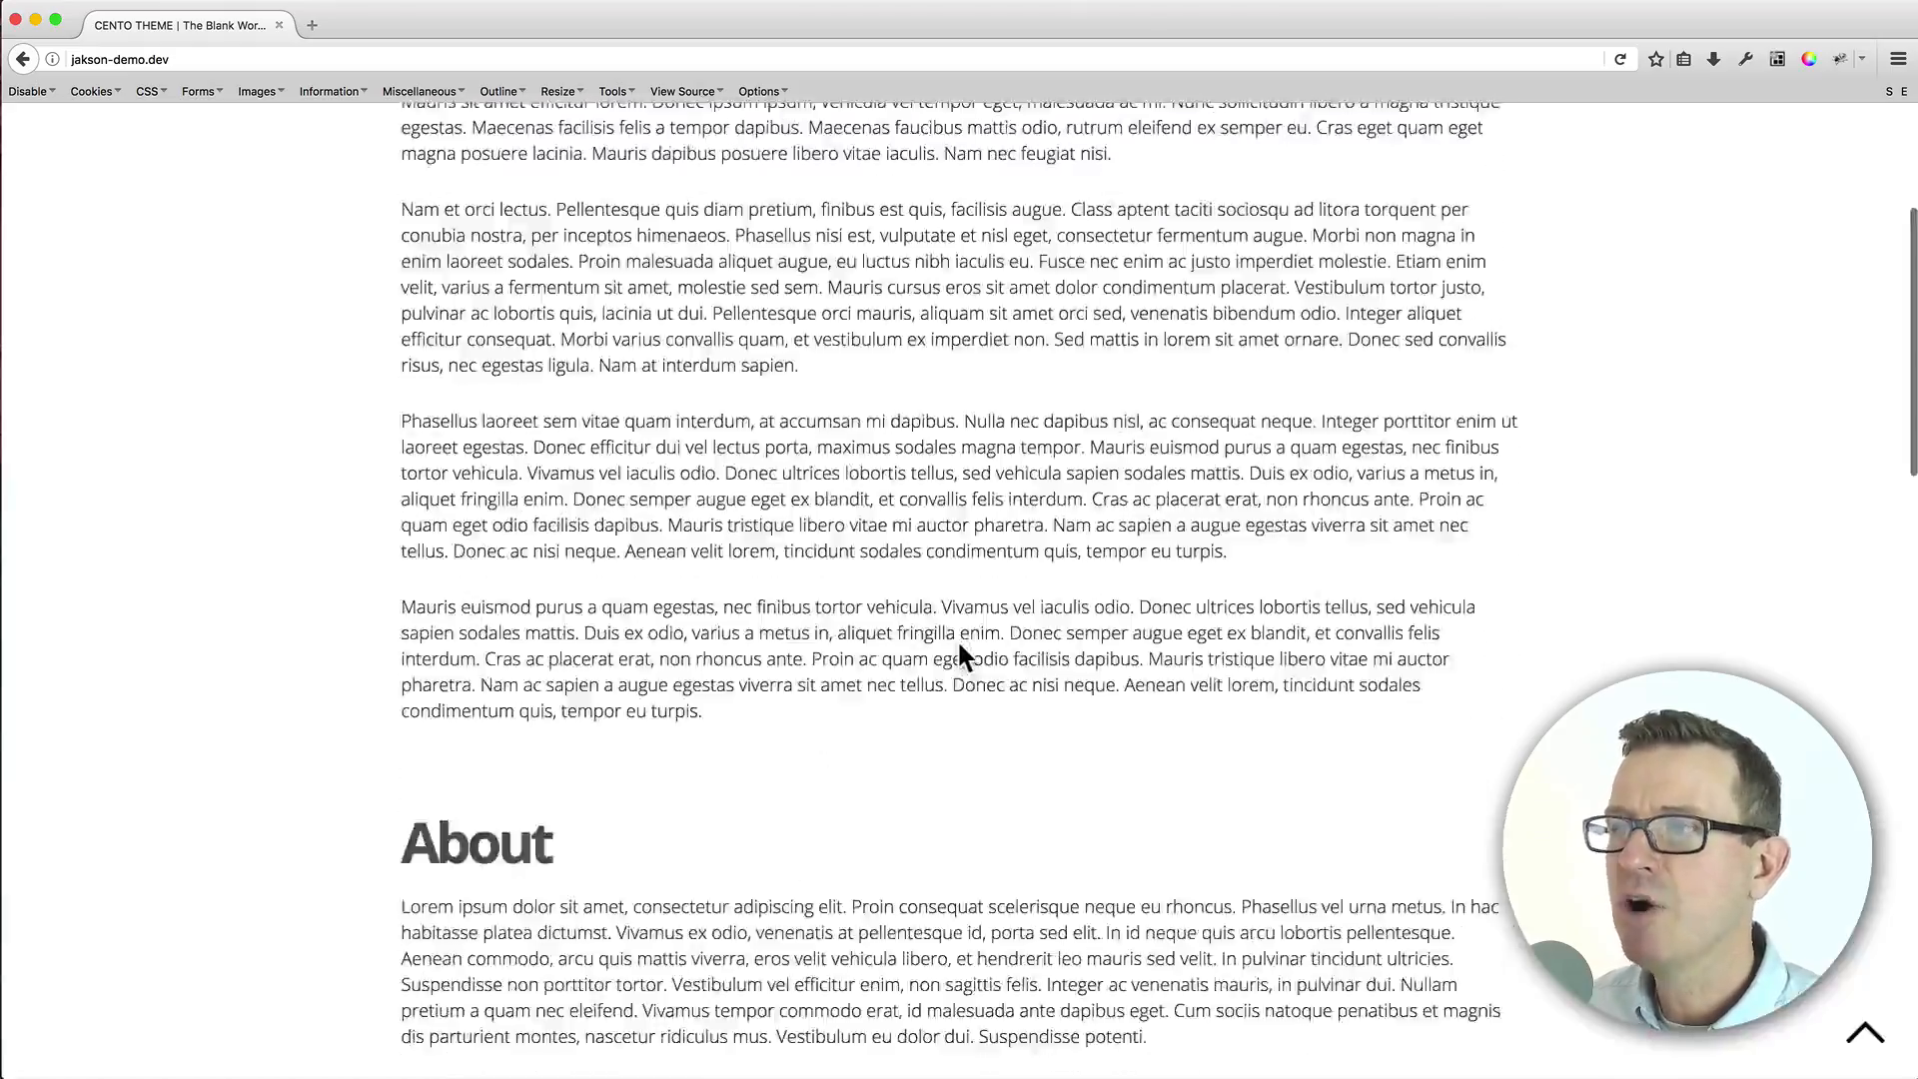
Switch back to the Home page editor in Chrome and insert a Page scroll to id target with id about after the About heading.
{"action": "key", "text": "super+Tab"}
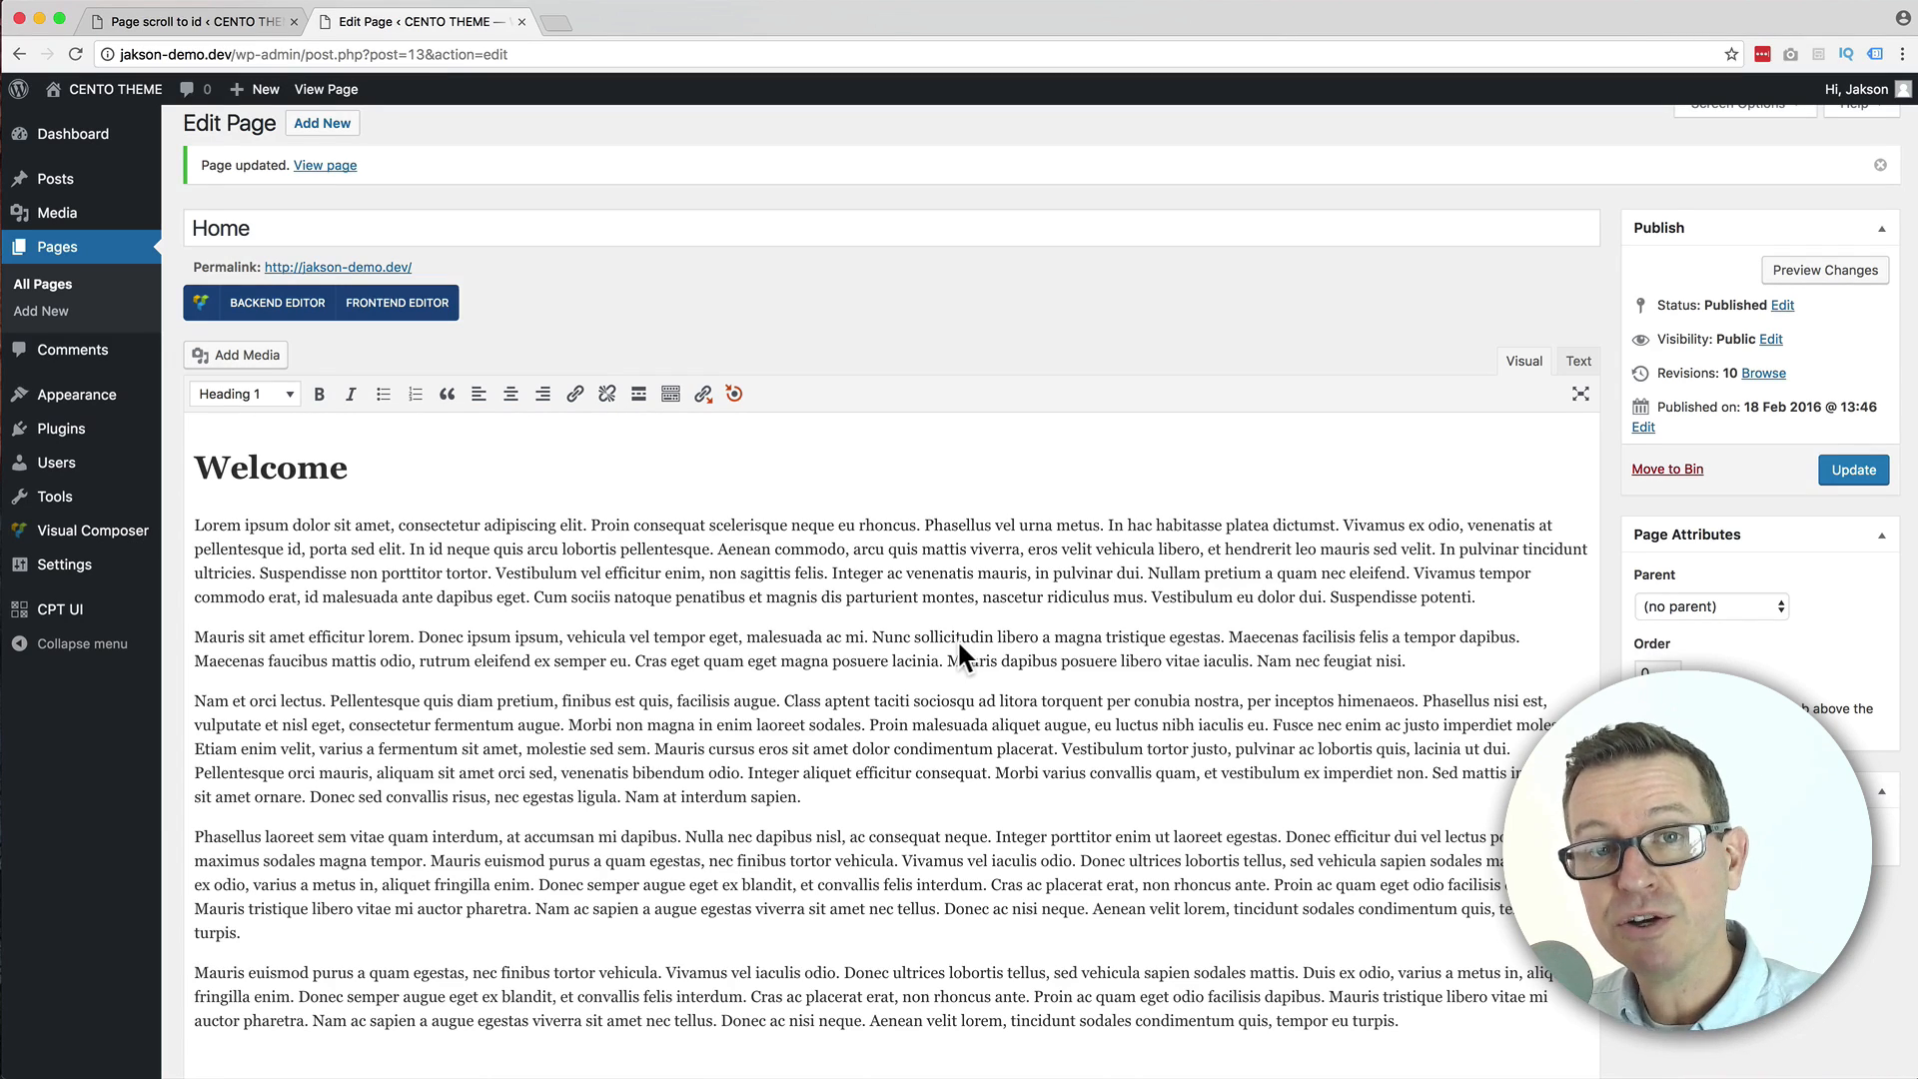
{"action": "scroll", "coordinate": [924, 655], "scroll_direction": "down", "scroll_amount": 5}
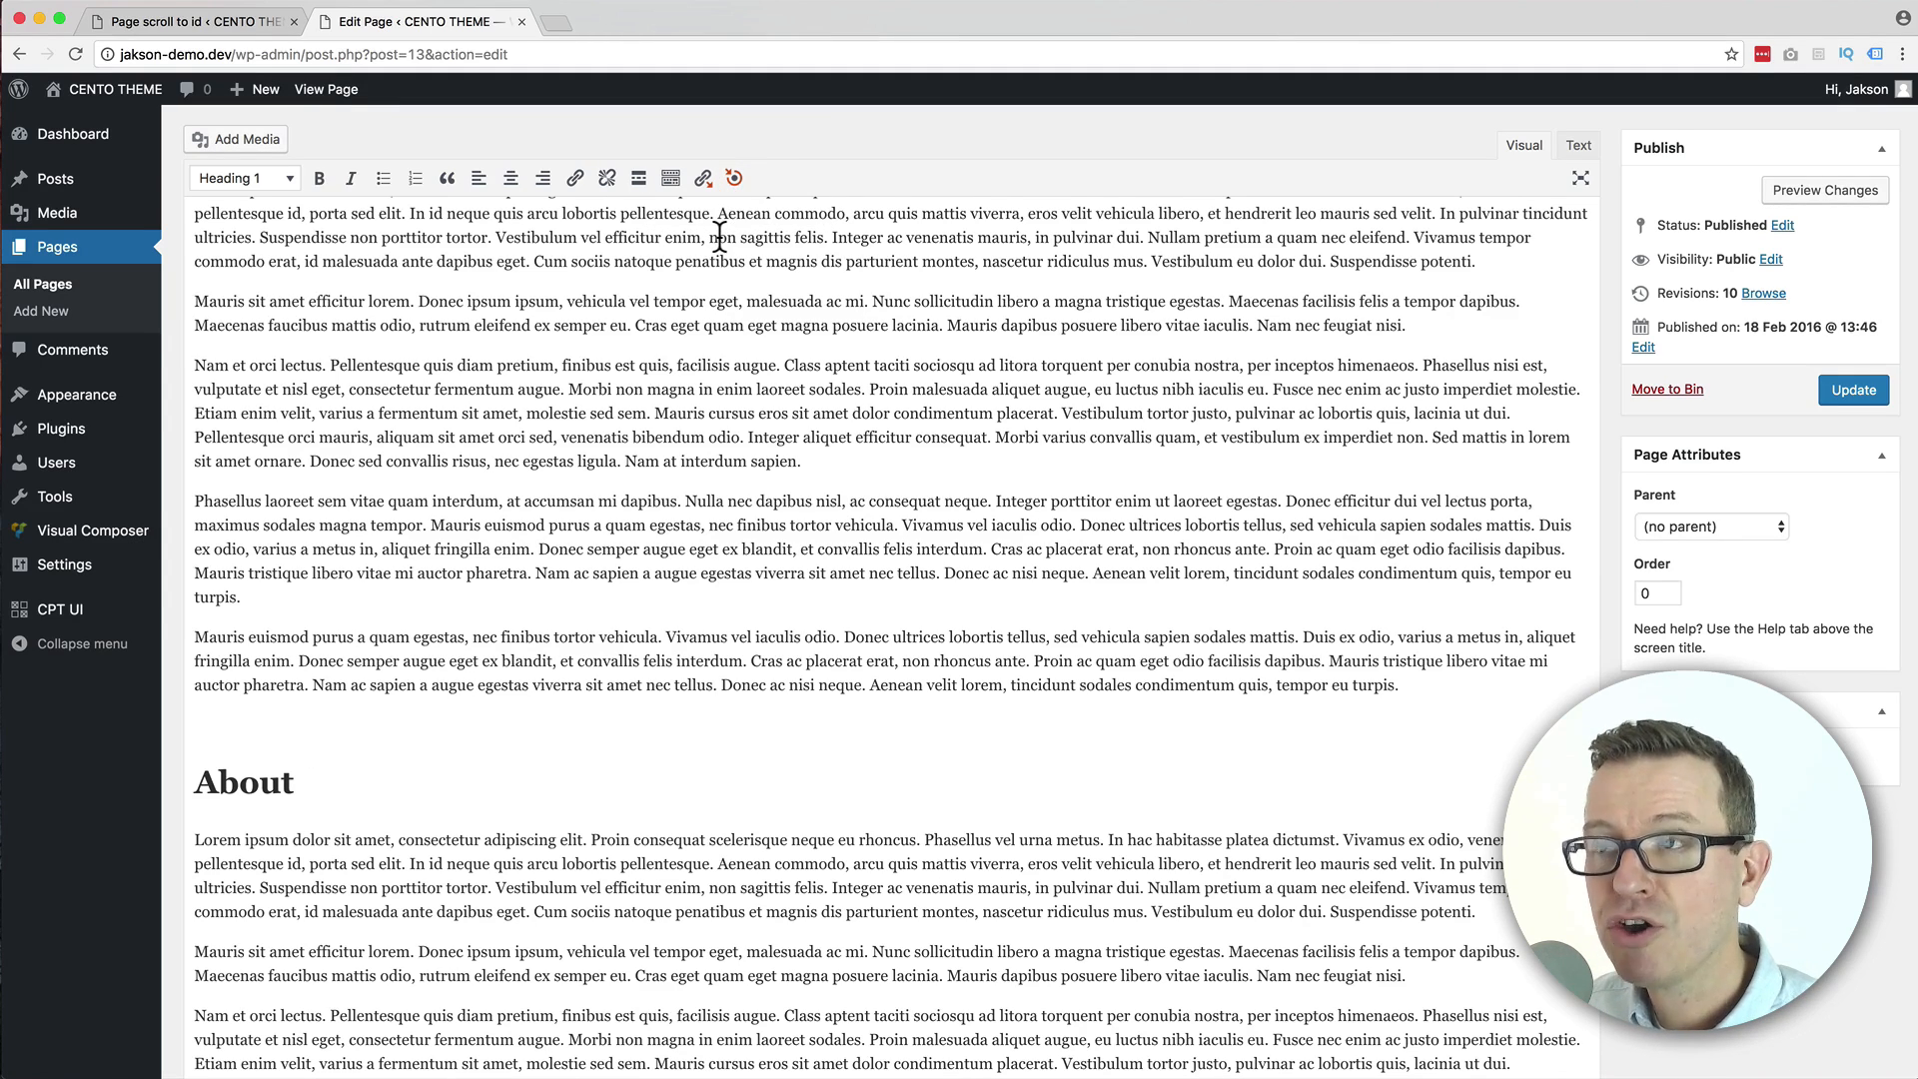
{"action": "left_click", "coordinate": [329, 782]}
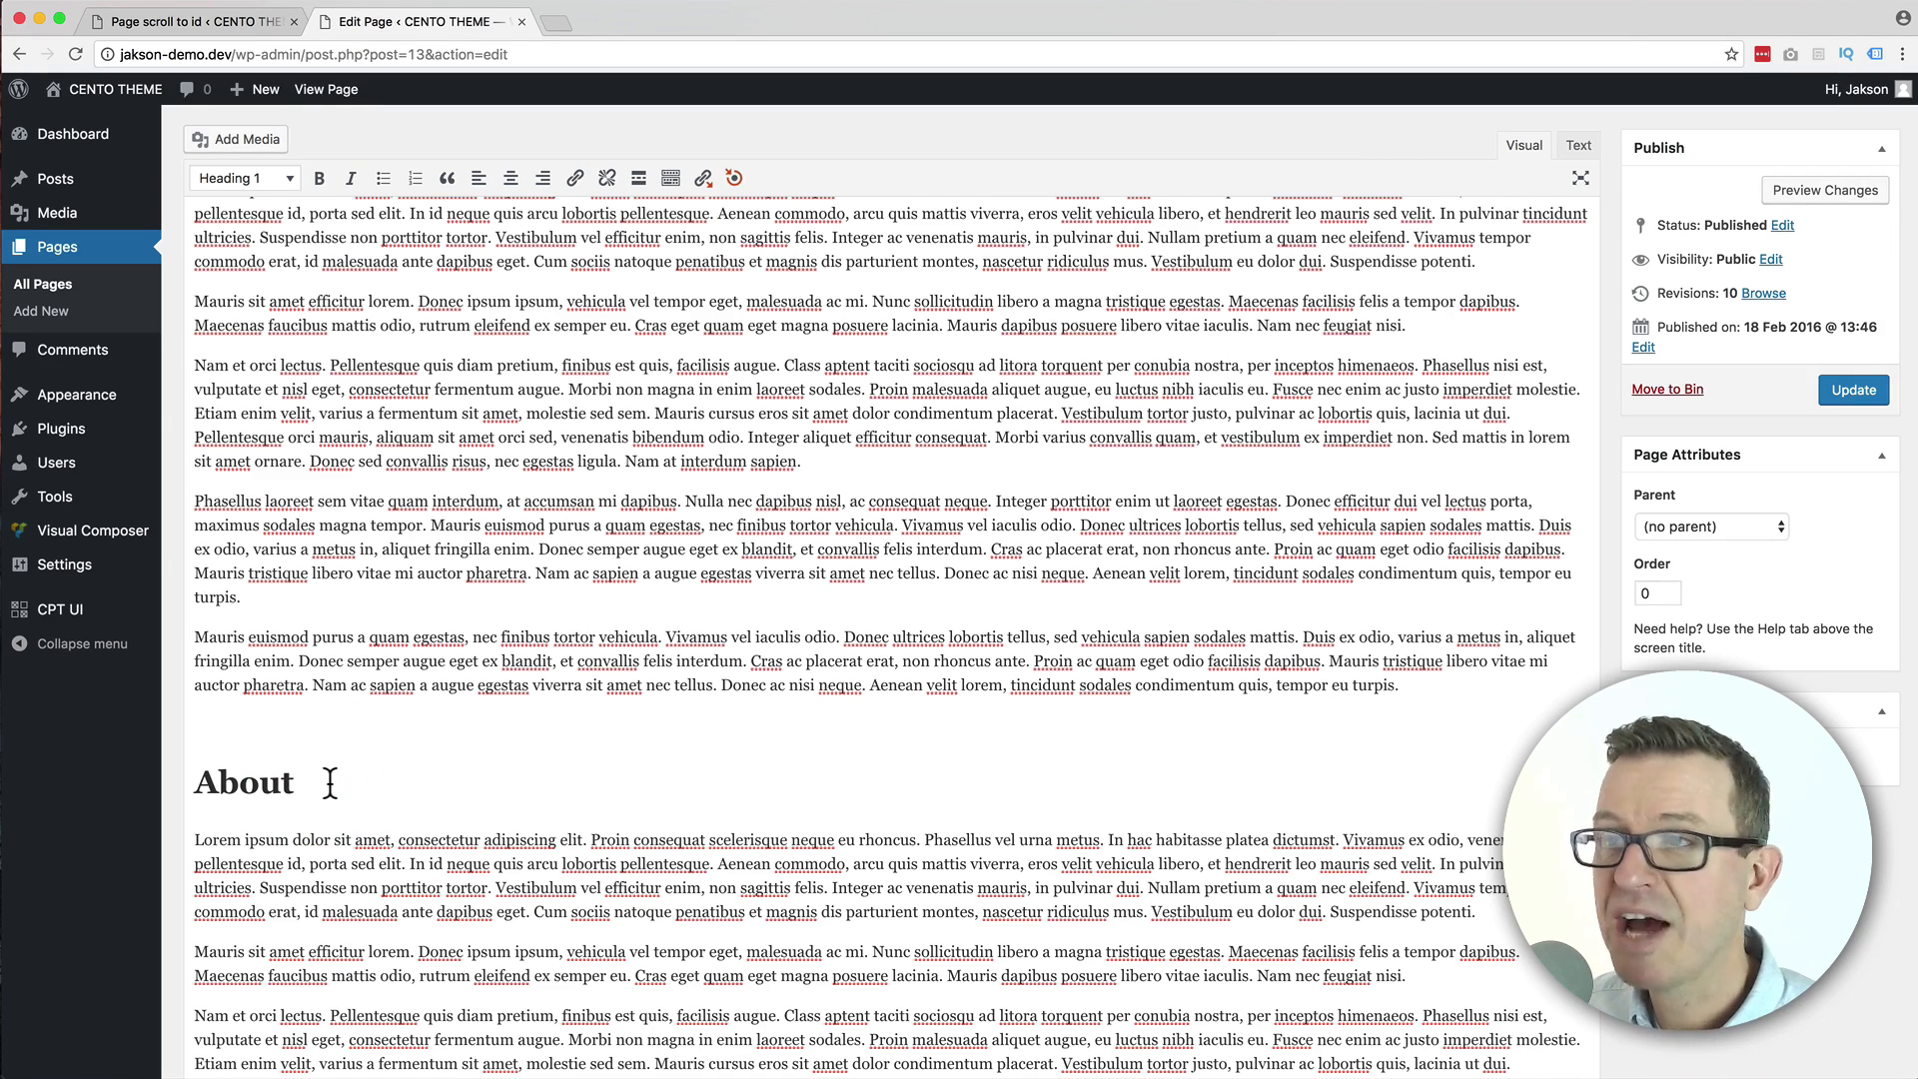
{"action": "left_click", "coordinate": [734, 180]}
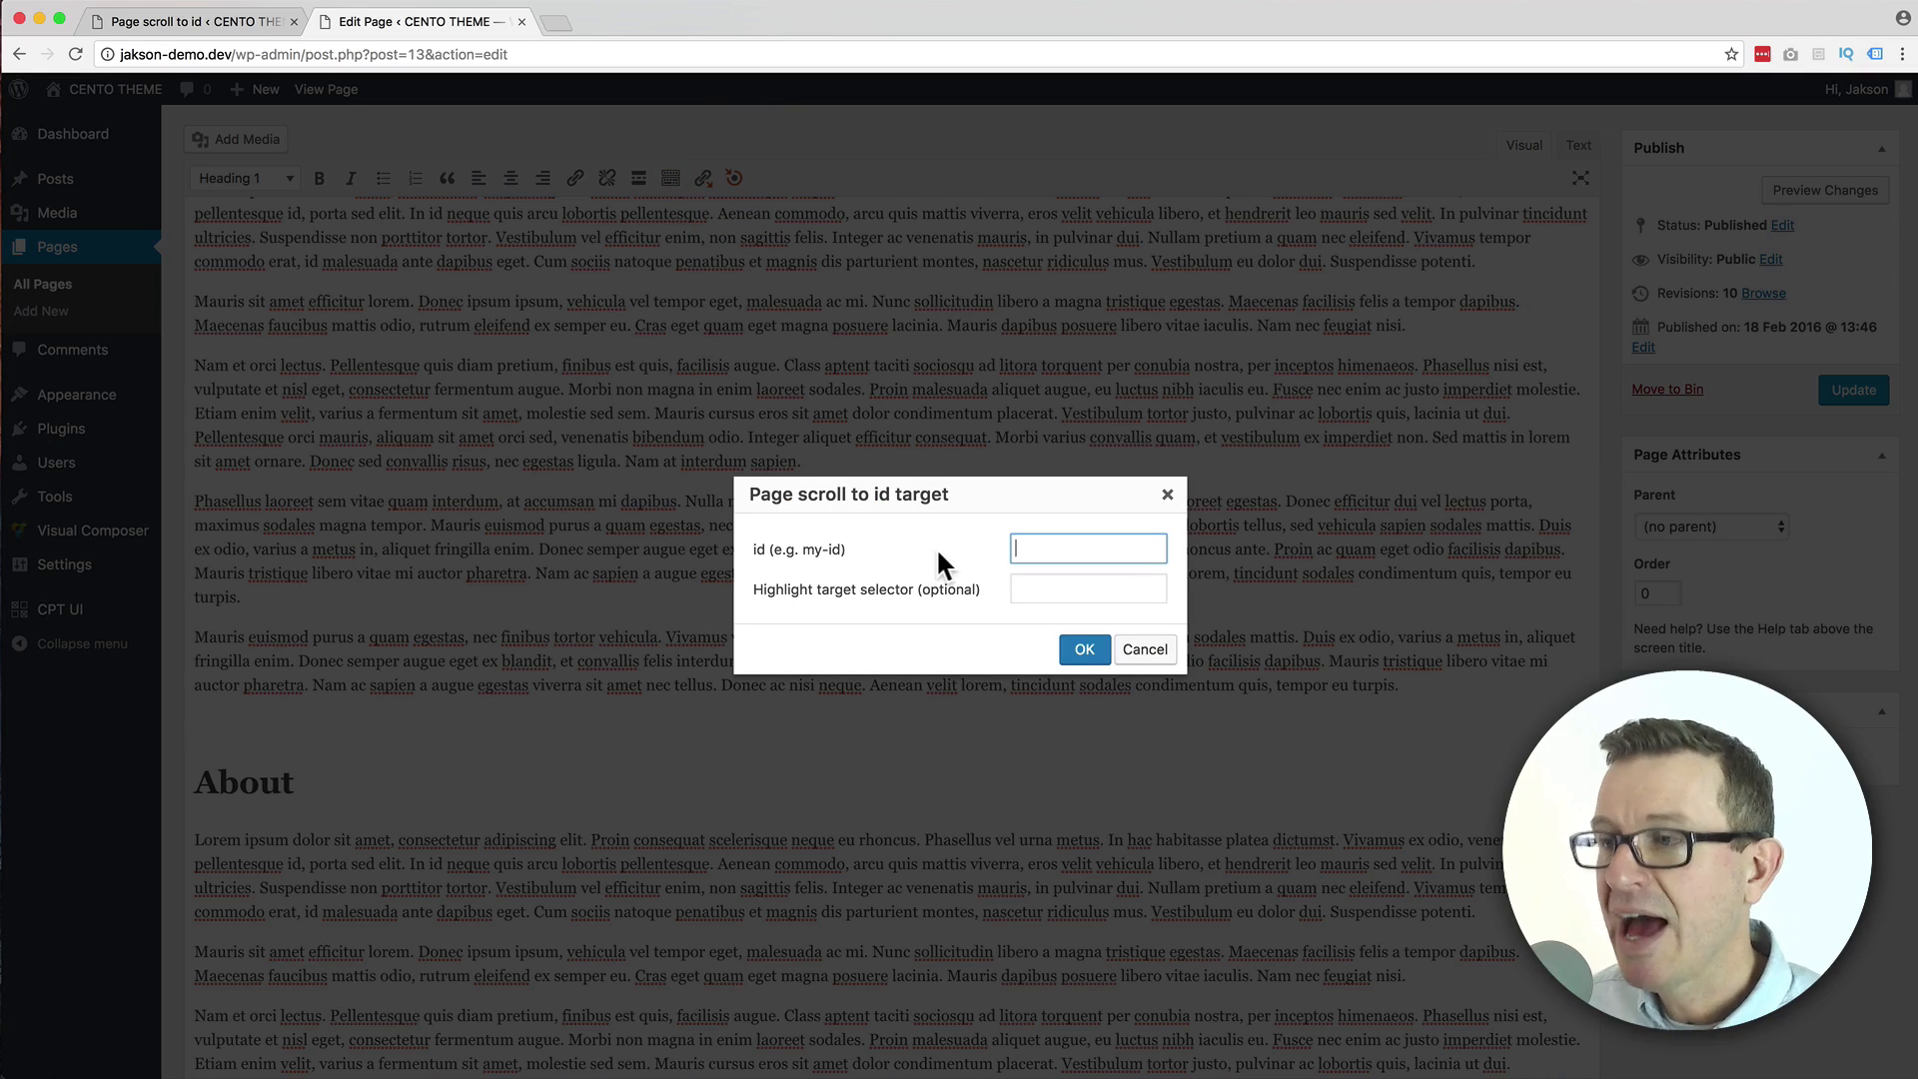
{"action": "type", "text": "abouit"}
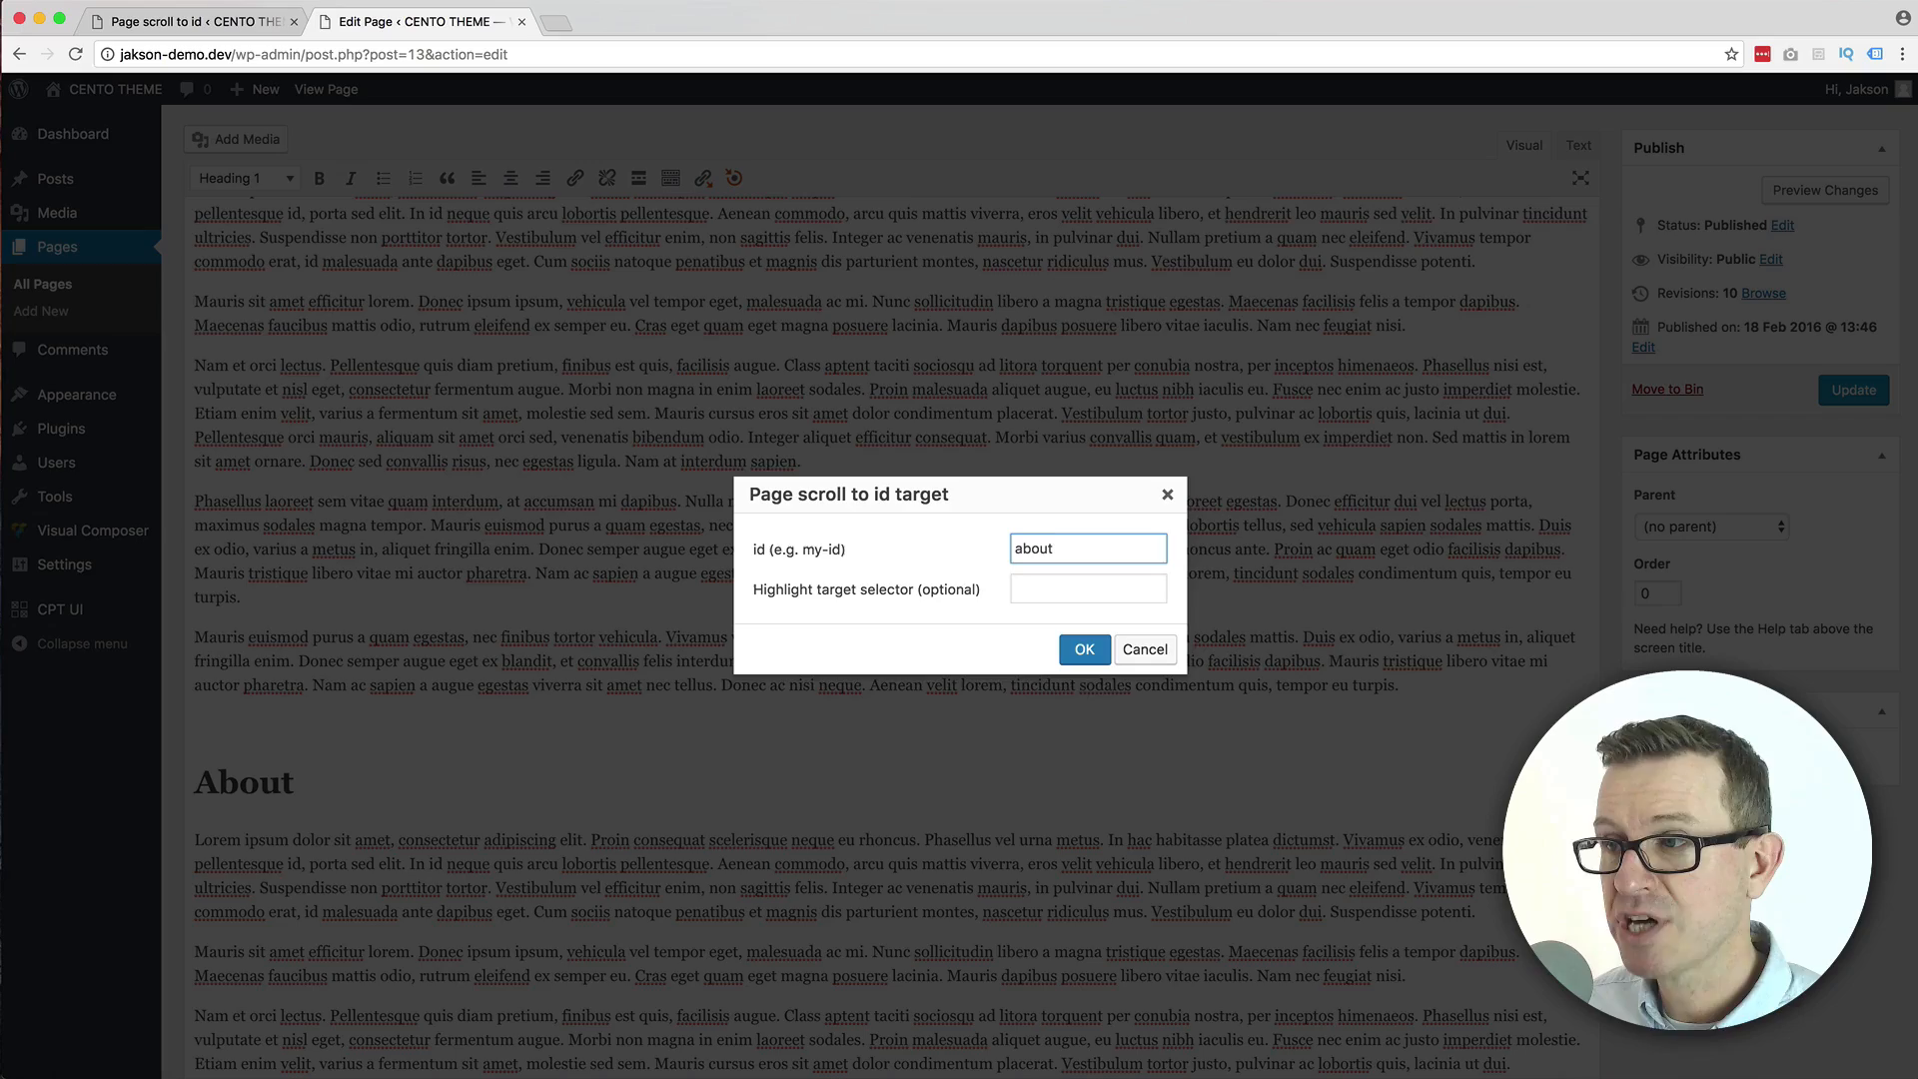
{"action": "left_click", "coordinate": [1085, 649]}
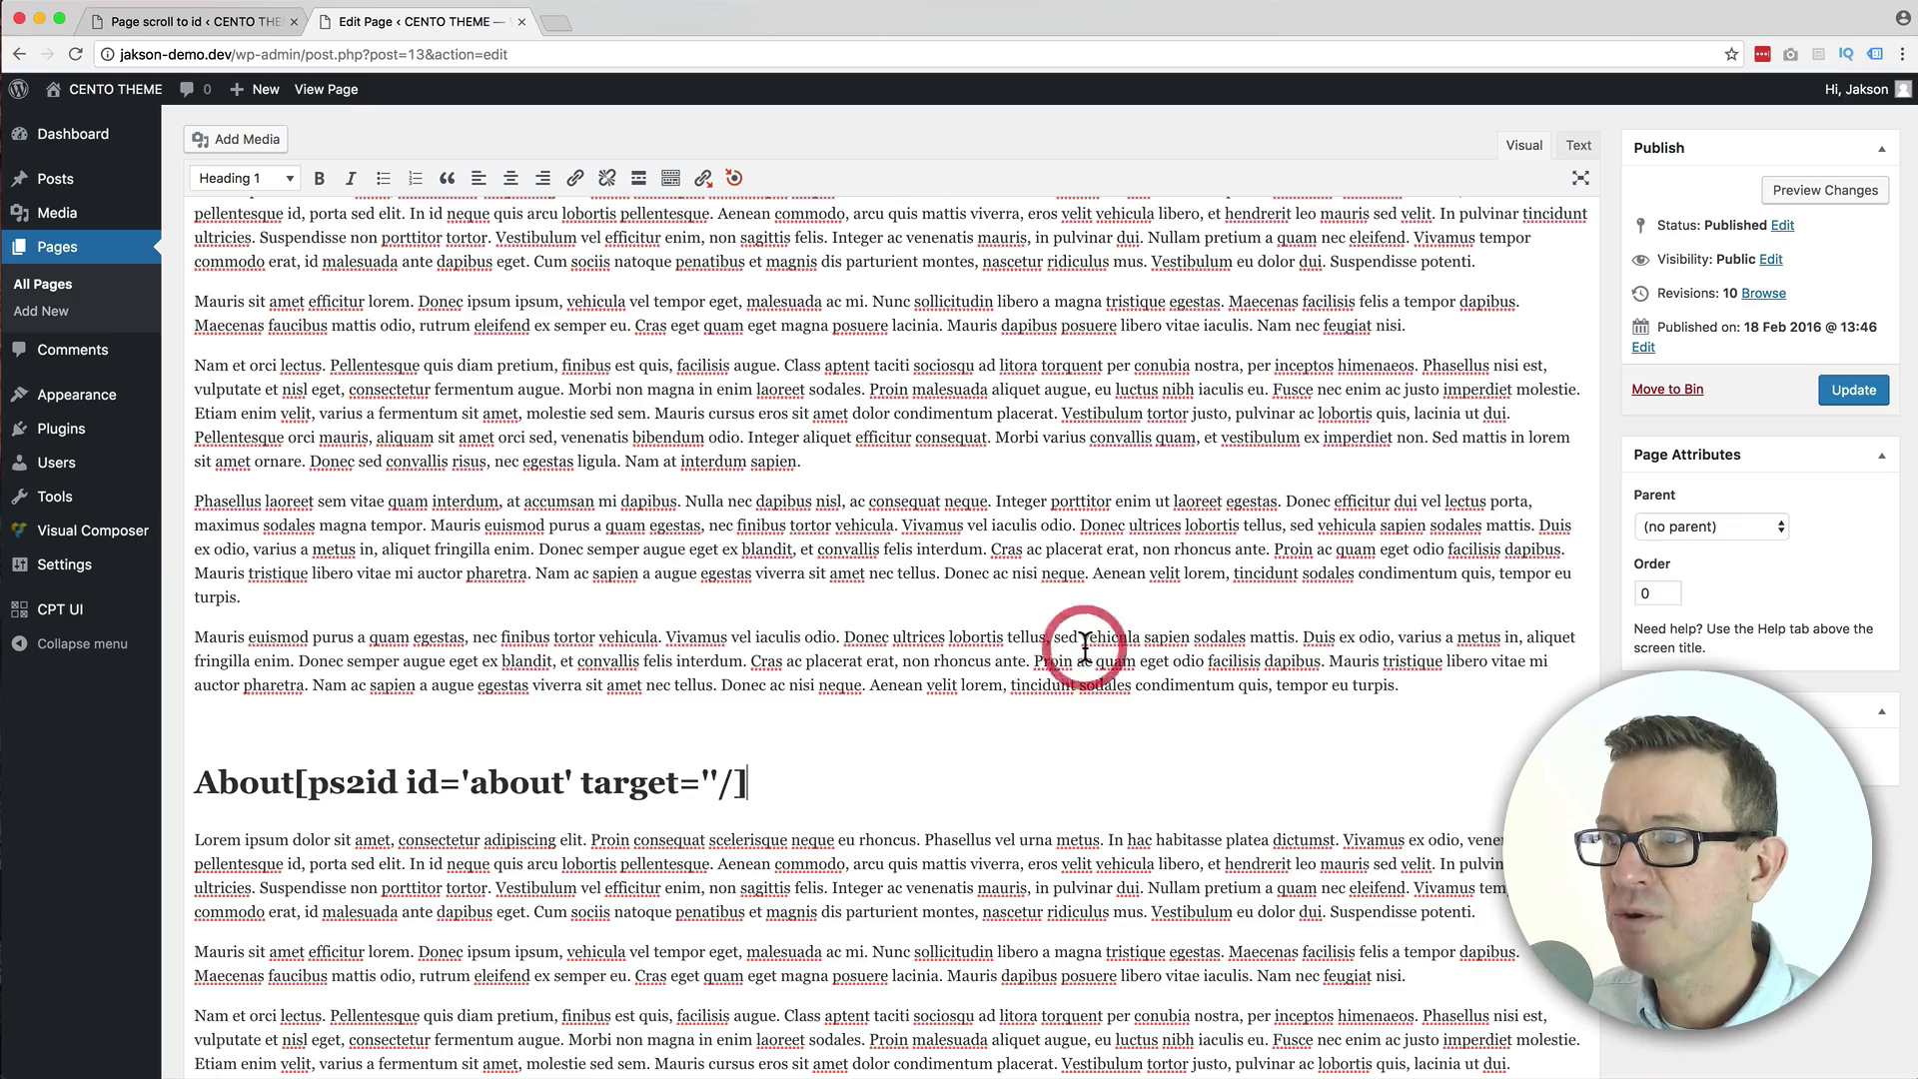
Insert a Page scroll to id target with id contact after the Contact heading.
{"action": "scroll", "coordinate": [1084, 645], "scroll_direction": "down", "scroll_amount": 10}
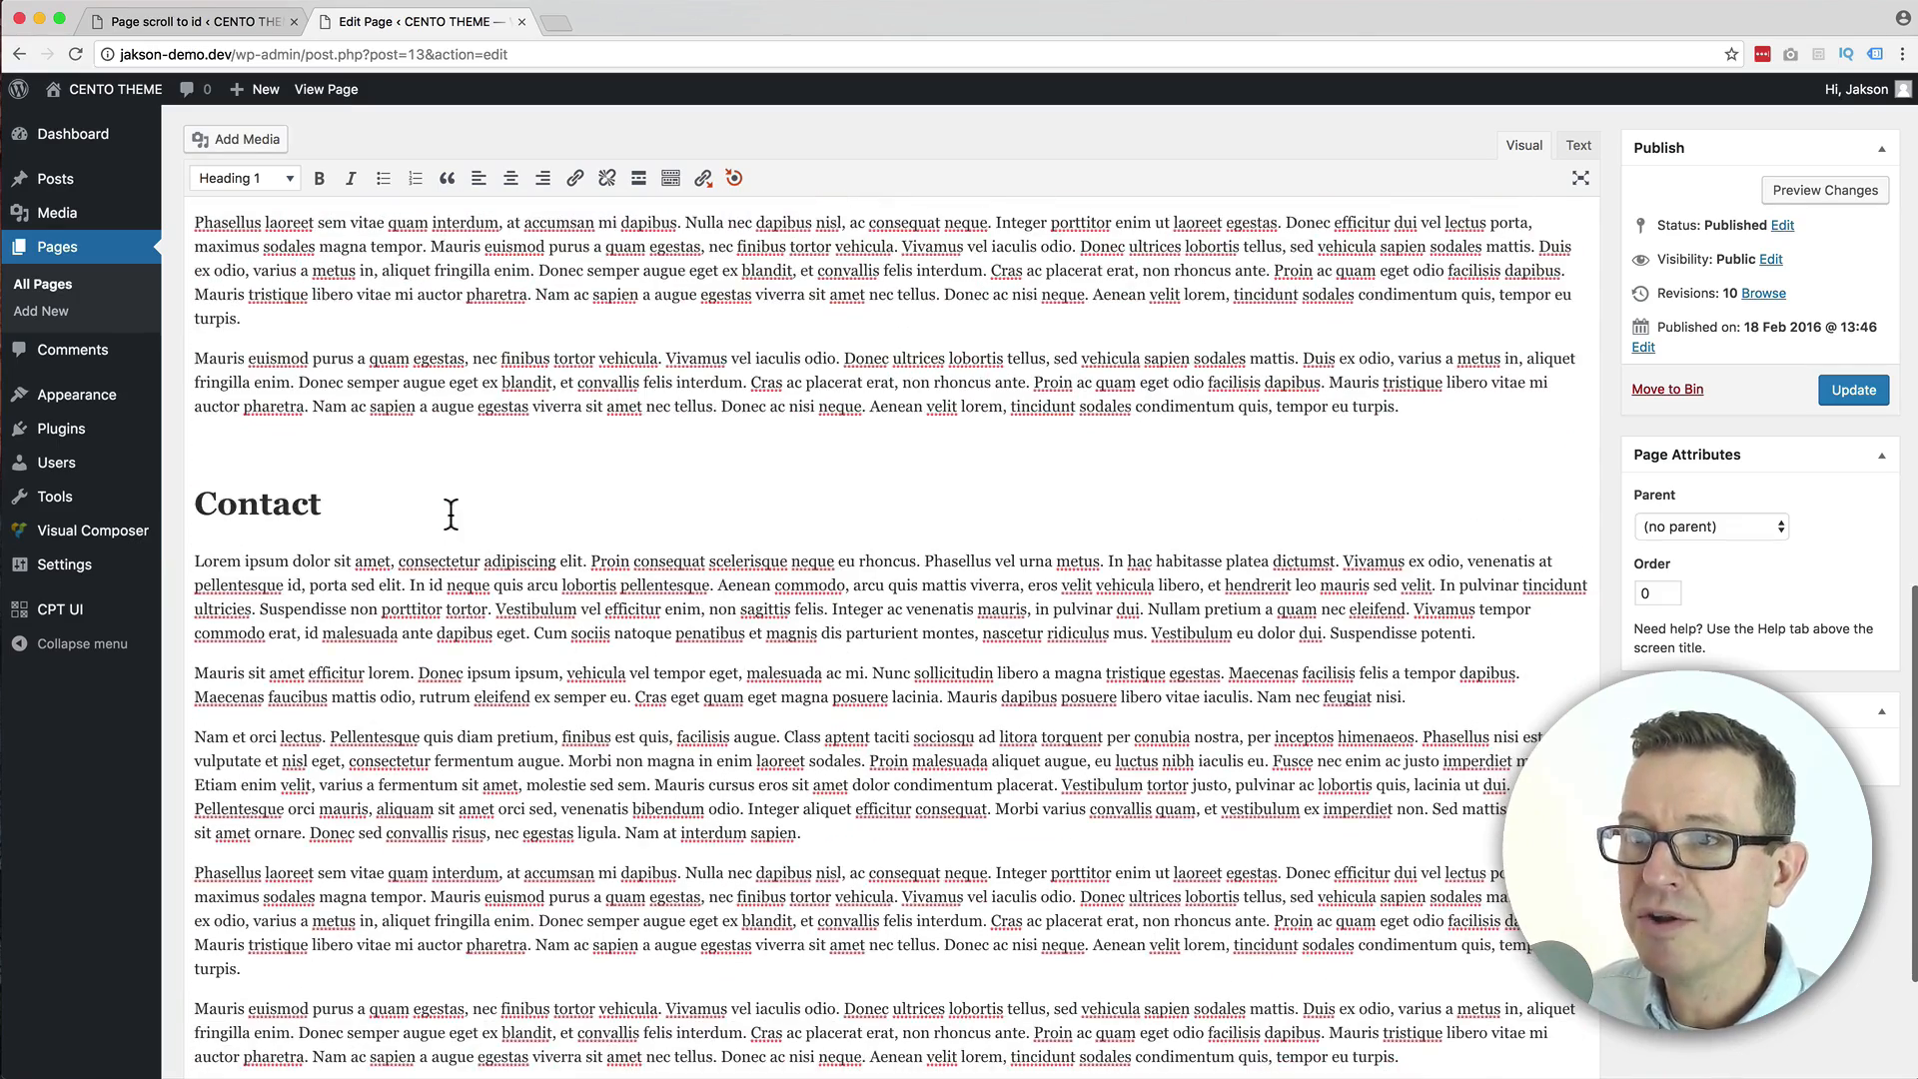
{"action": "left_click", "coordinate": [450, 515]}
{"action": "left_click", "coordinate": [734, 178]}
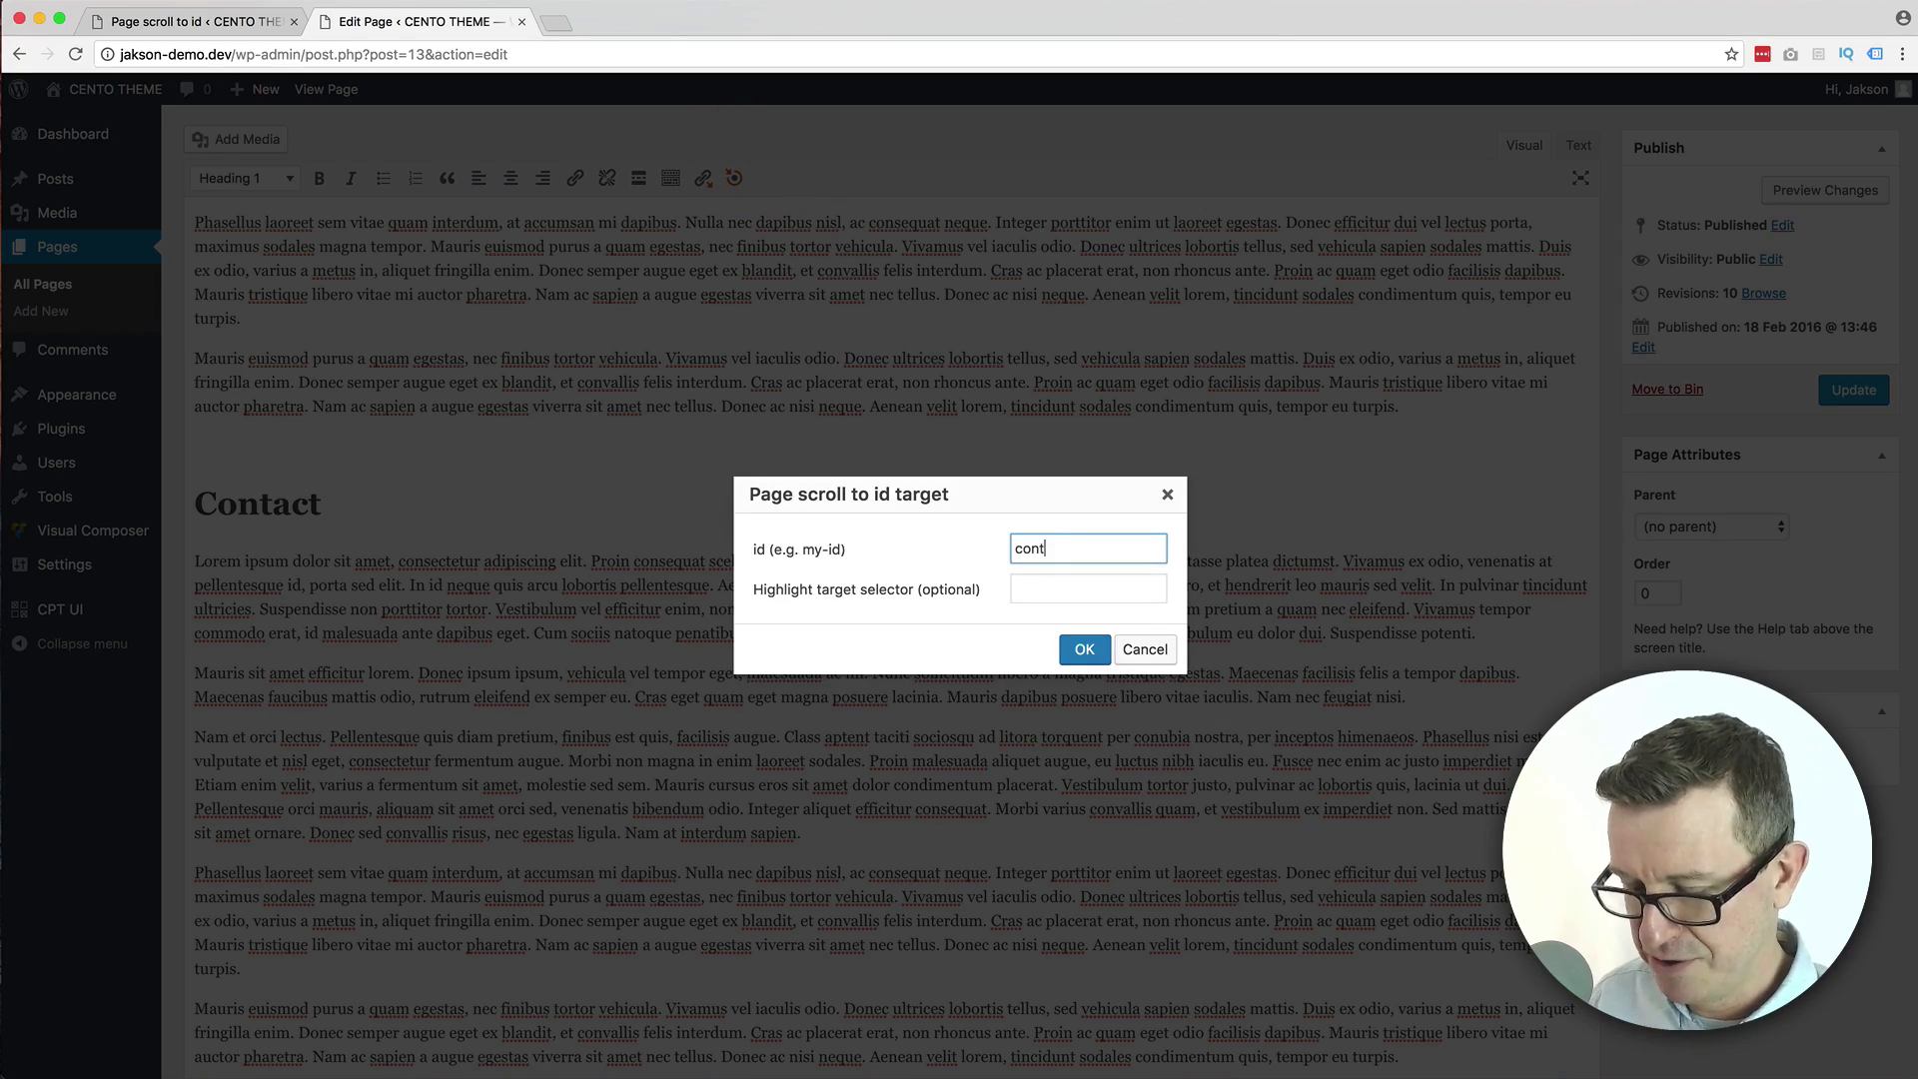
{"action": "left_click", "coordinate": [1084, 649]}
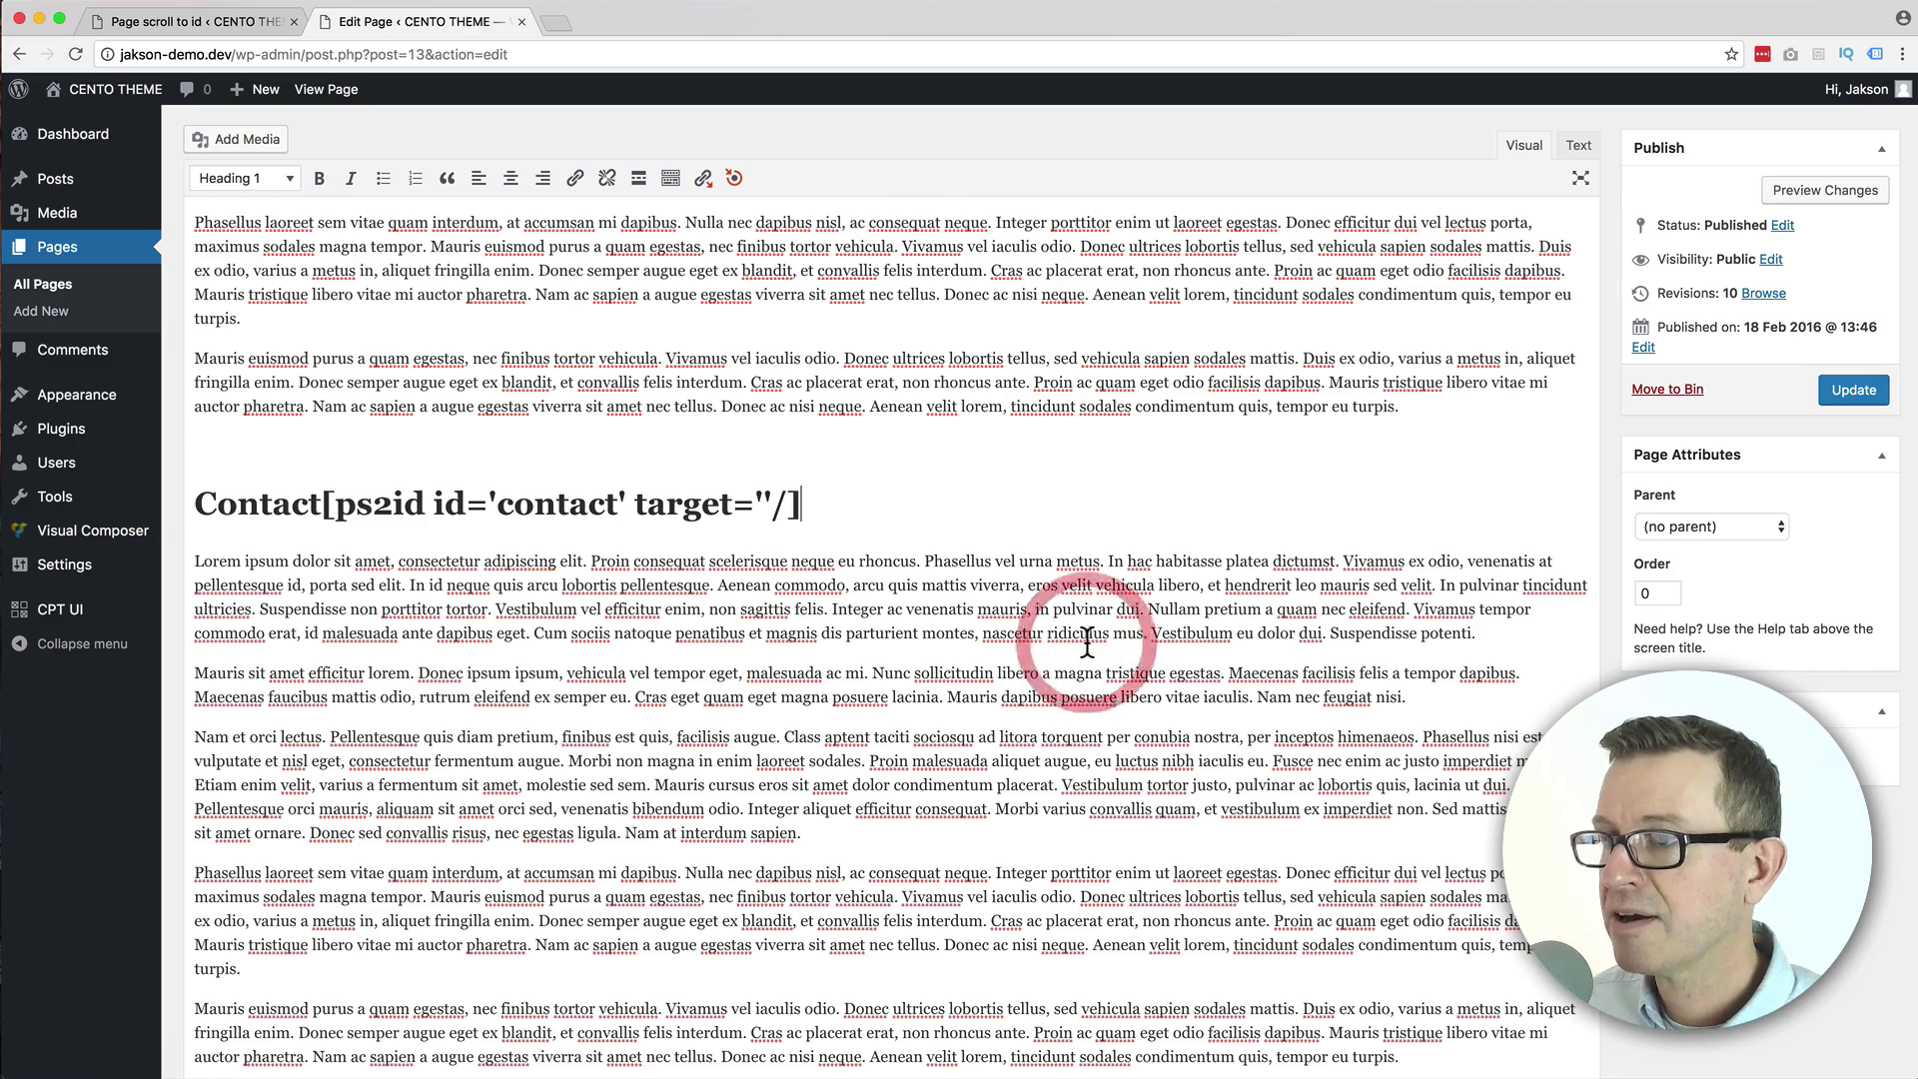
Insert a Page scroll to id target with id welcome after the Welcome heading.
{"action": "scroll", "coordinate": [1088, 642], "scroll_direction": "up", "scroll_amount": 5}
{"action": "scroll", "coordinate": [1087, 643], "scroll_direction": "up", "scroll_amount": 10}
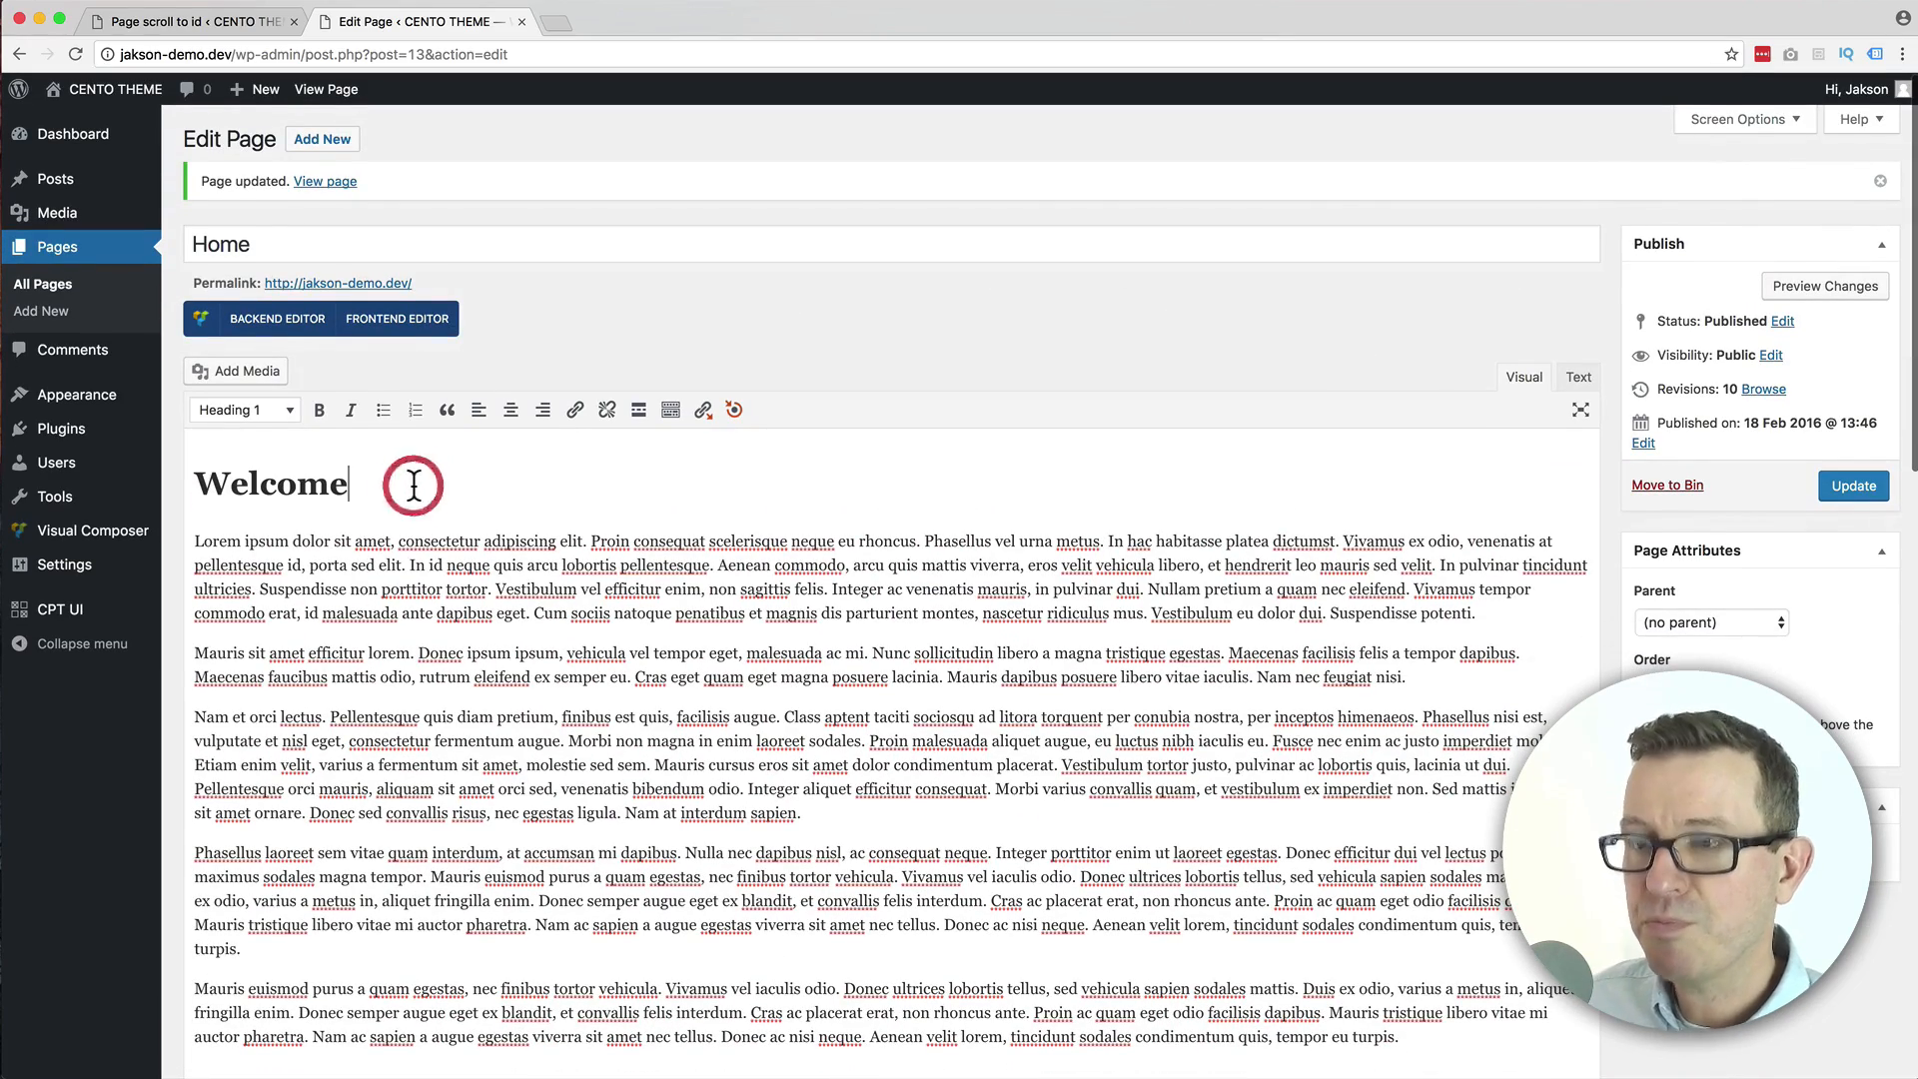
{"action": "left_click", "coordinate": [735, 409]}
{"action": "type", "text": "welcome"}
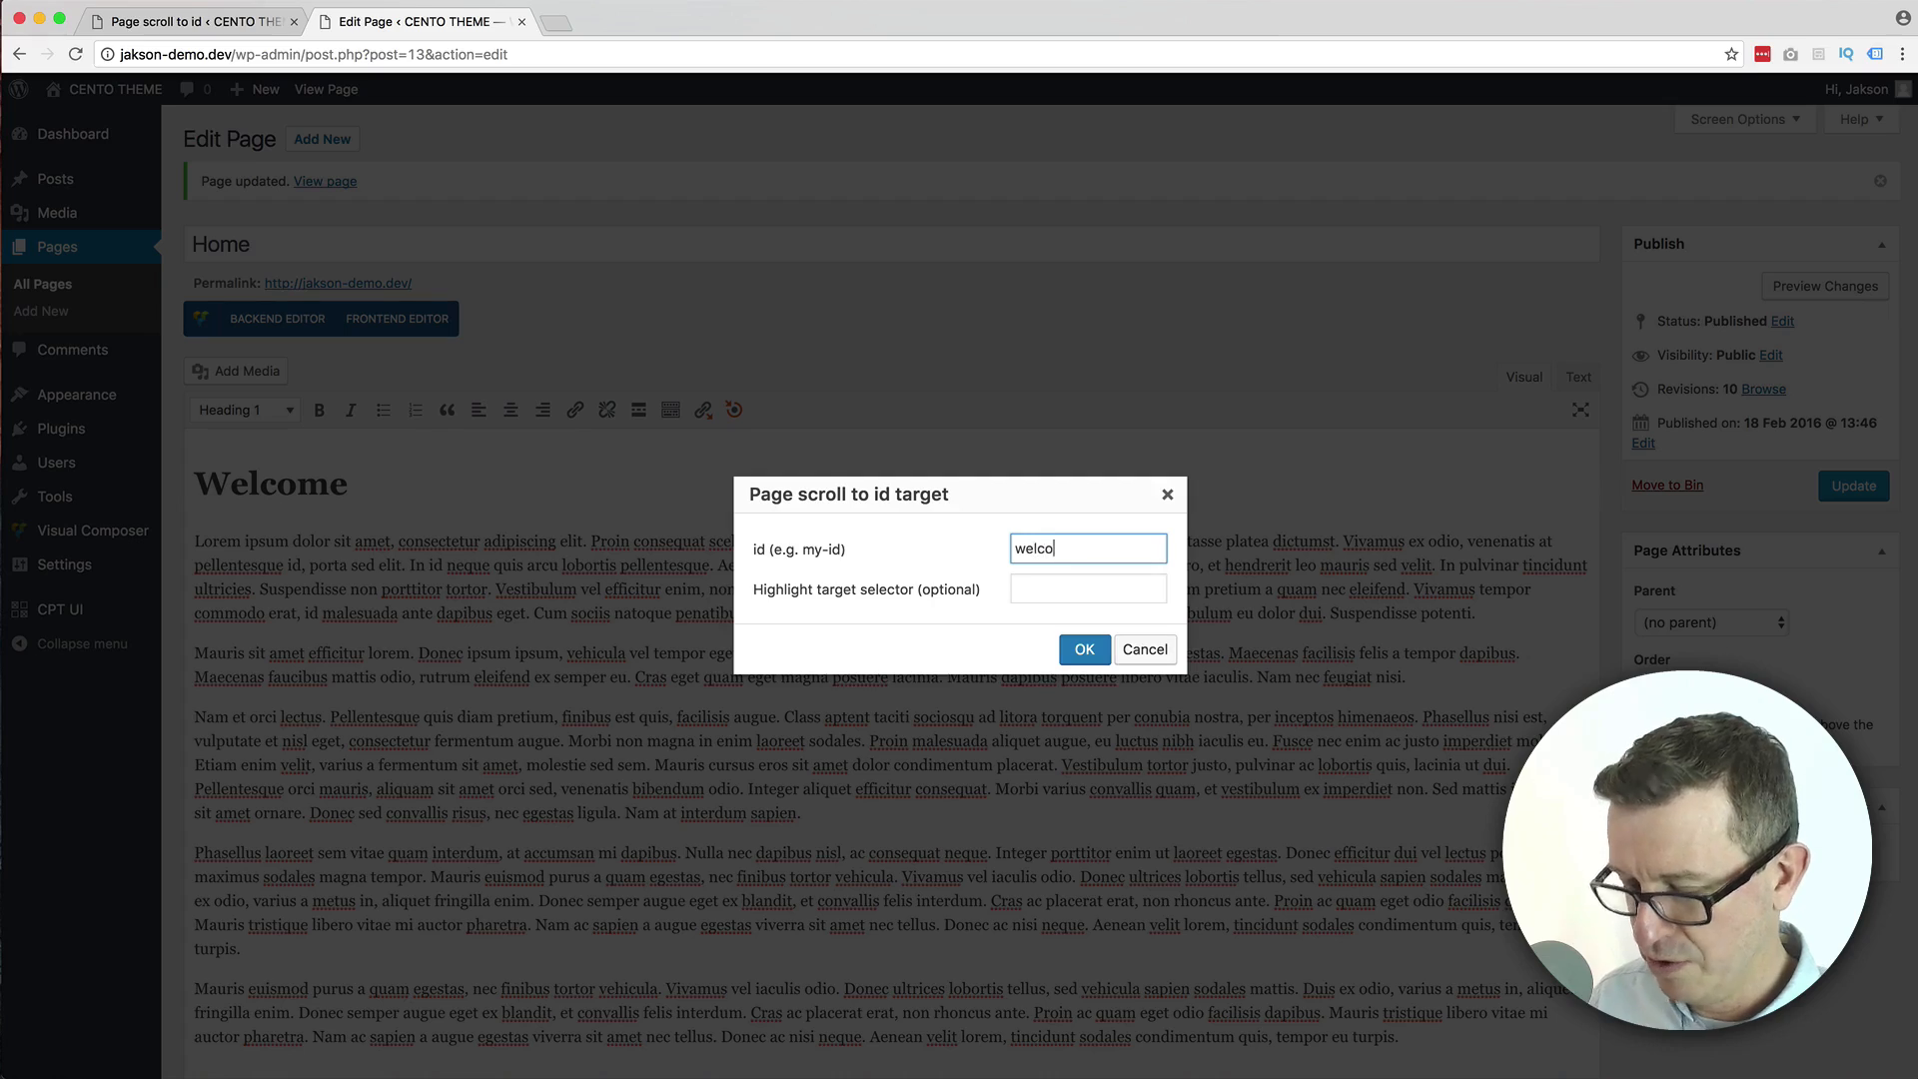
{"action": "left_click", "coordinate": [1084, 649]}
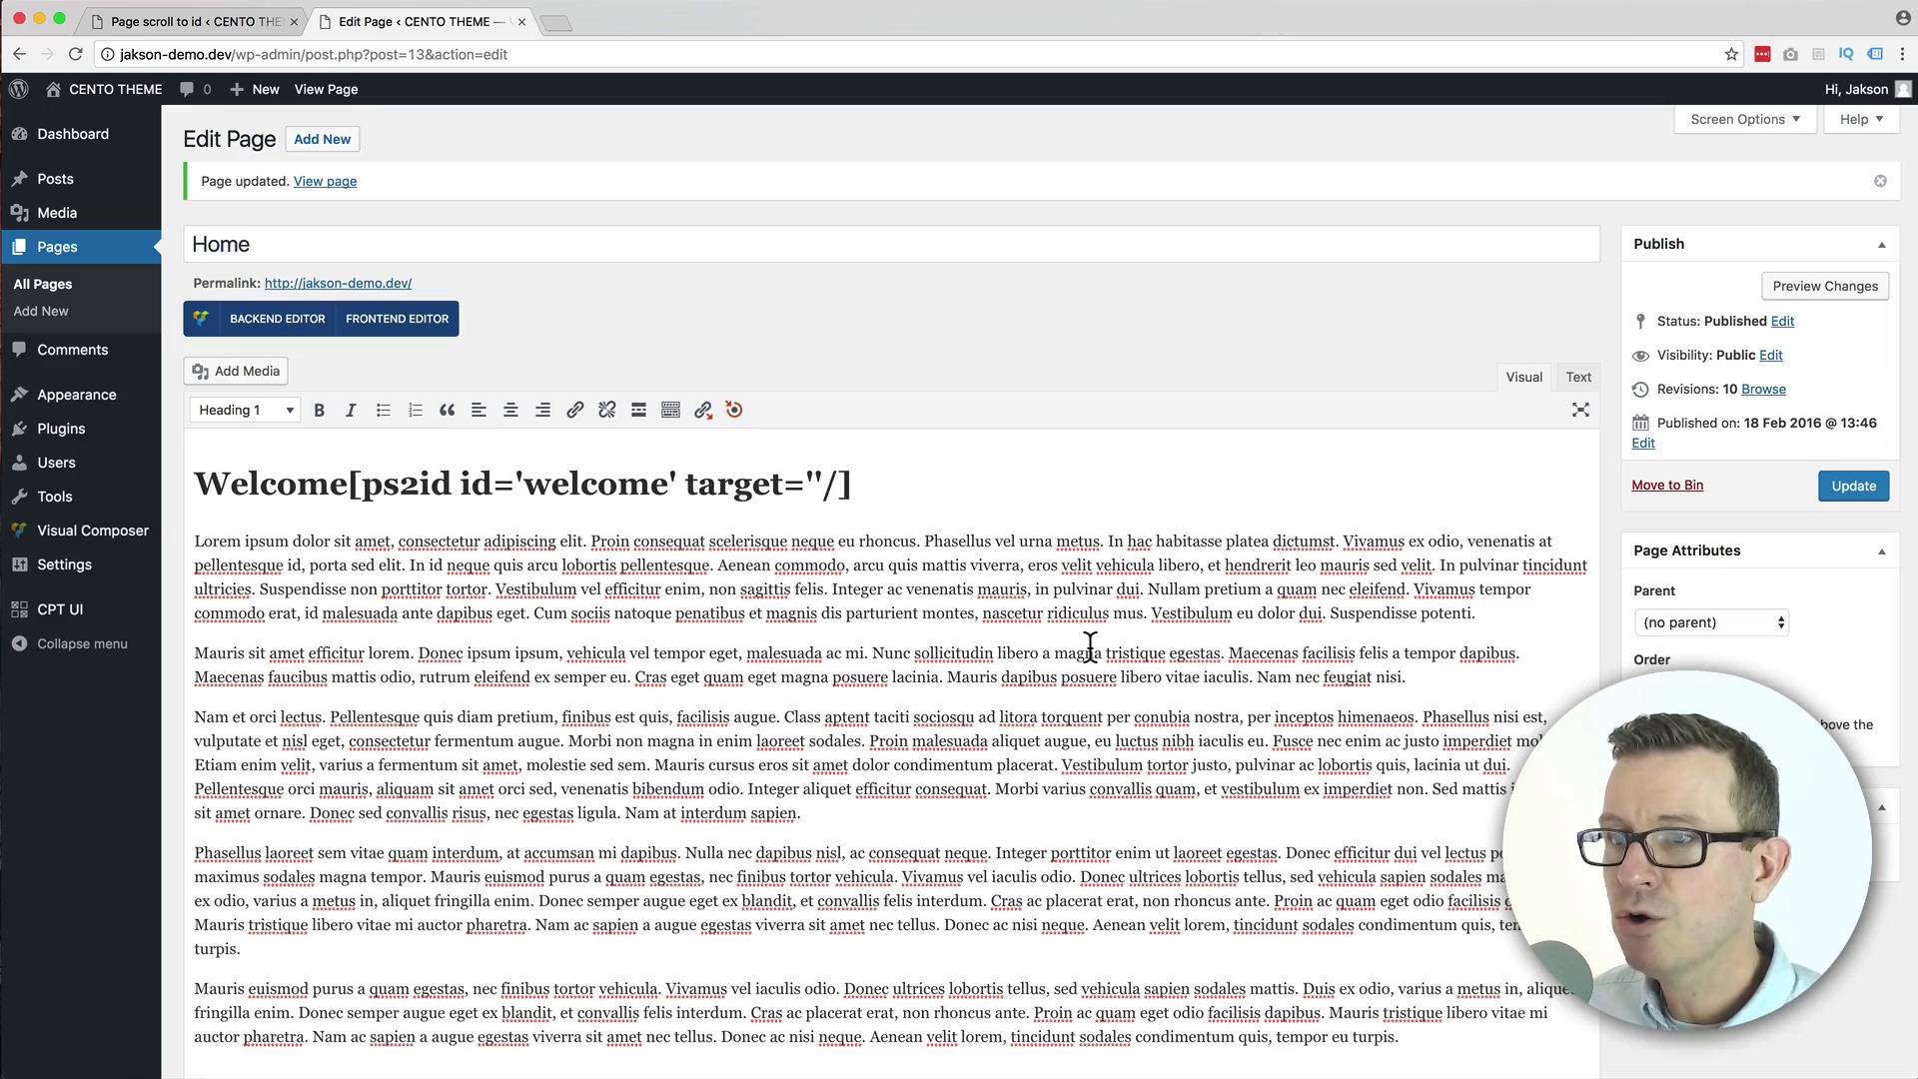
Update the Home page, then reload the live site in Firefox and check how the headings display.
{"action": "left_click", "coordinate": [1849, 495]}
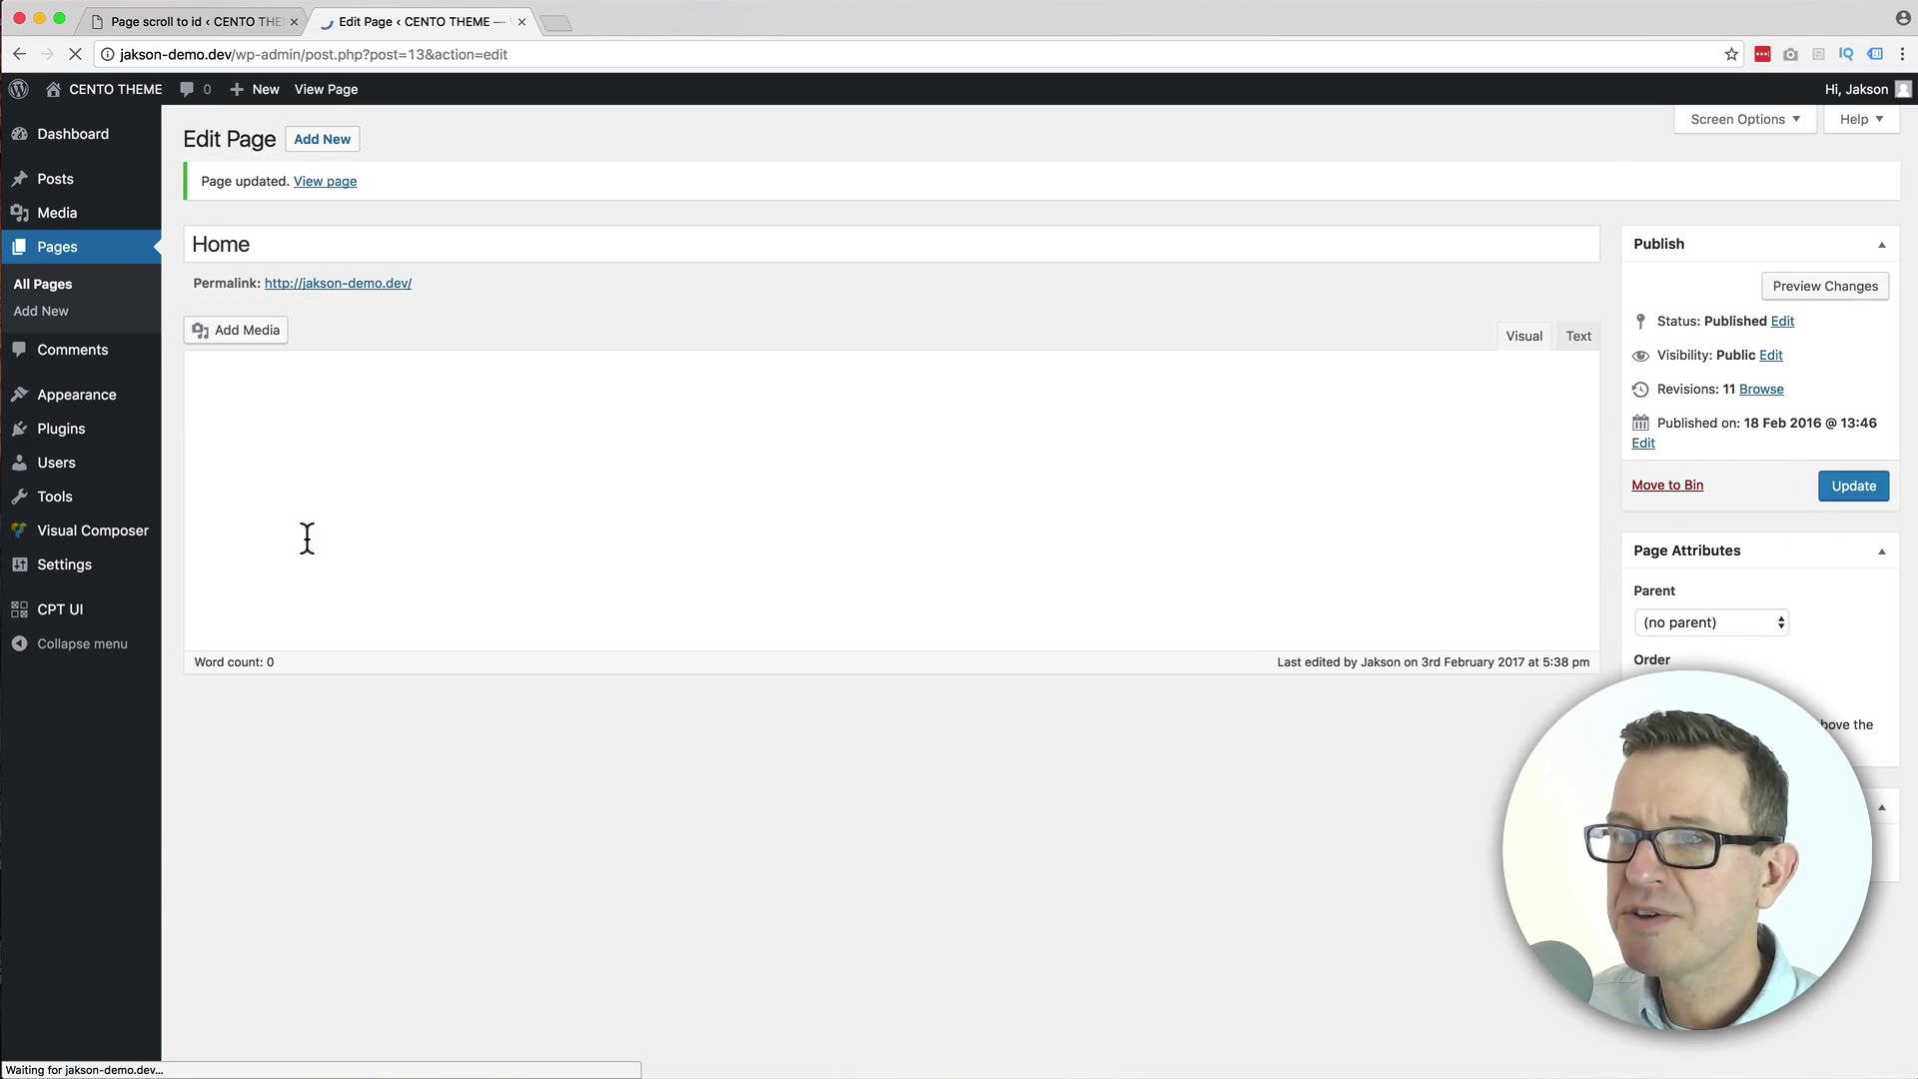
{"action": "key", "text": "super+Tab"}
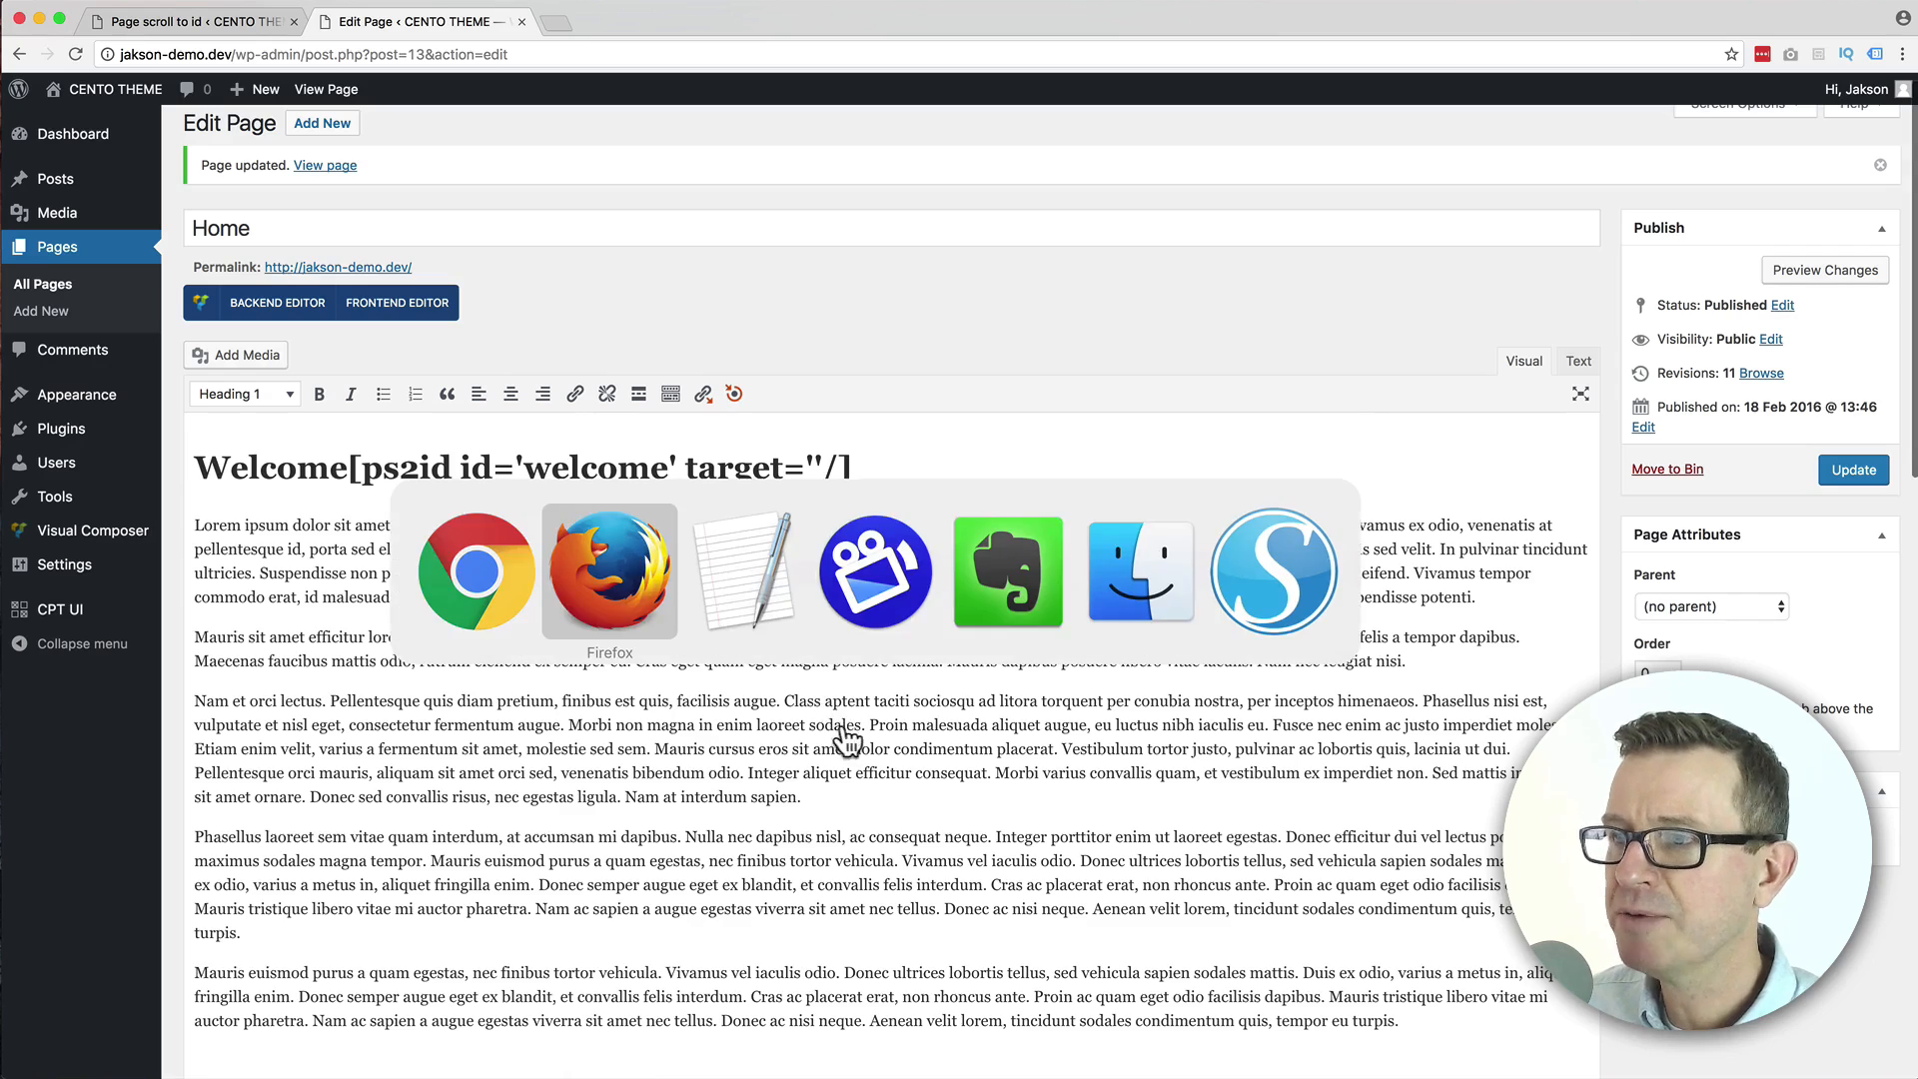
{"action": "key", "text": "super+r"}
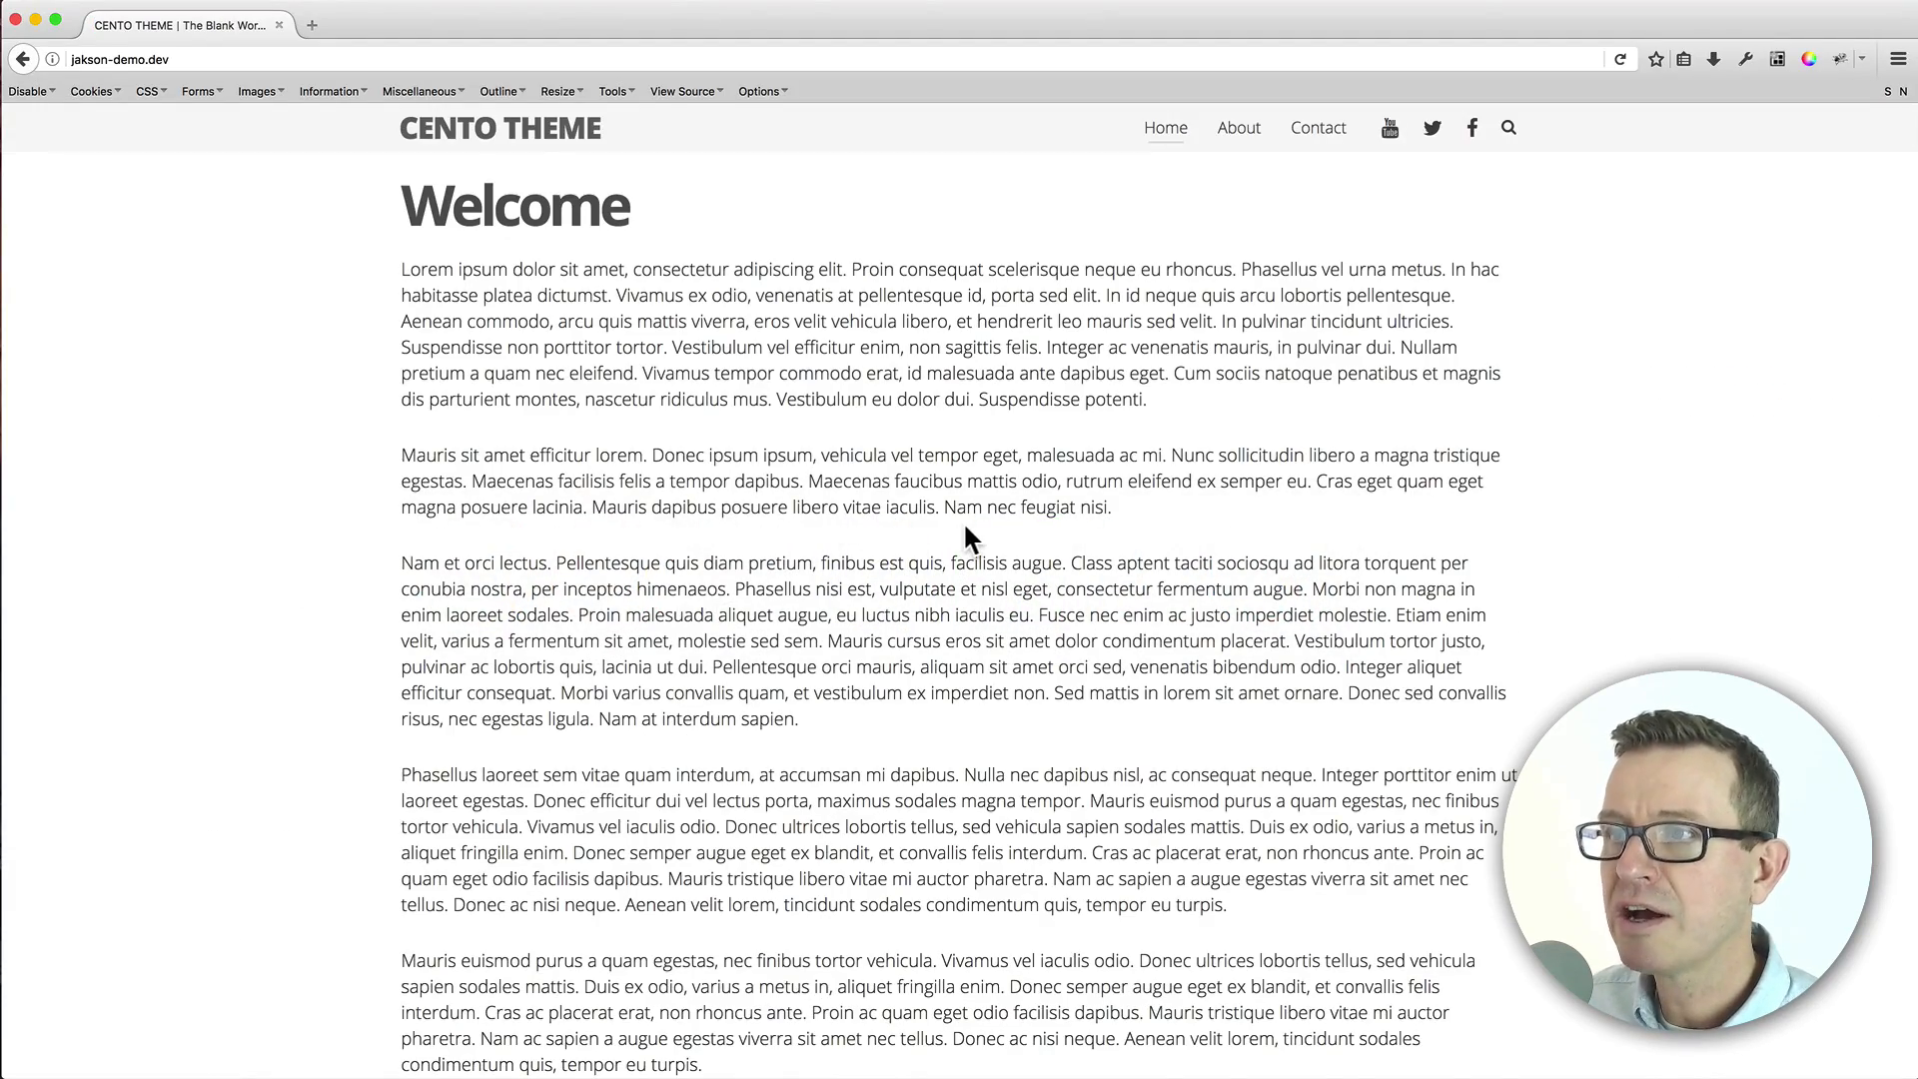
{"action": "scroll", "coordinate": [965, 530], "scroll_direction": "down", "scroll_amount": 15}
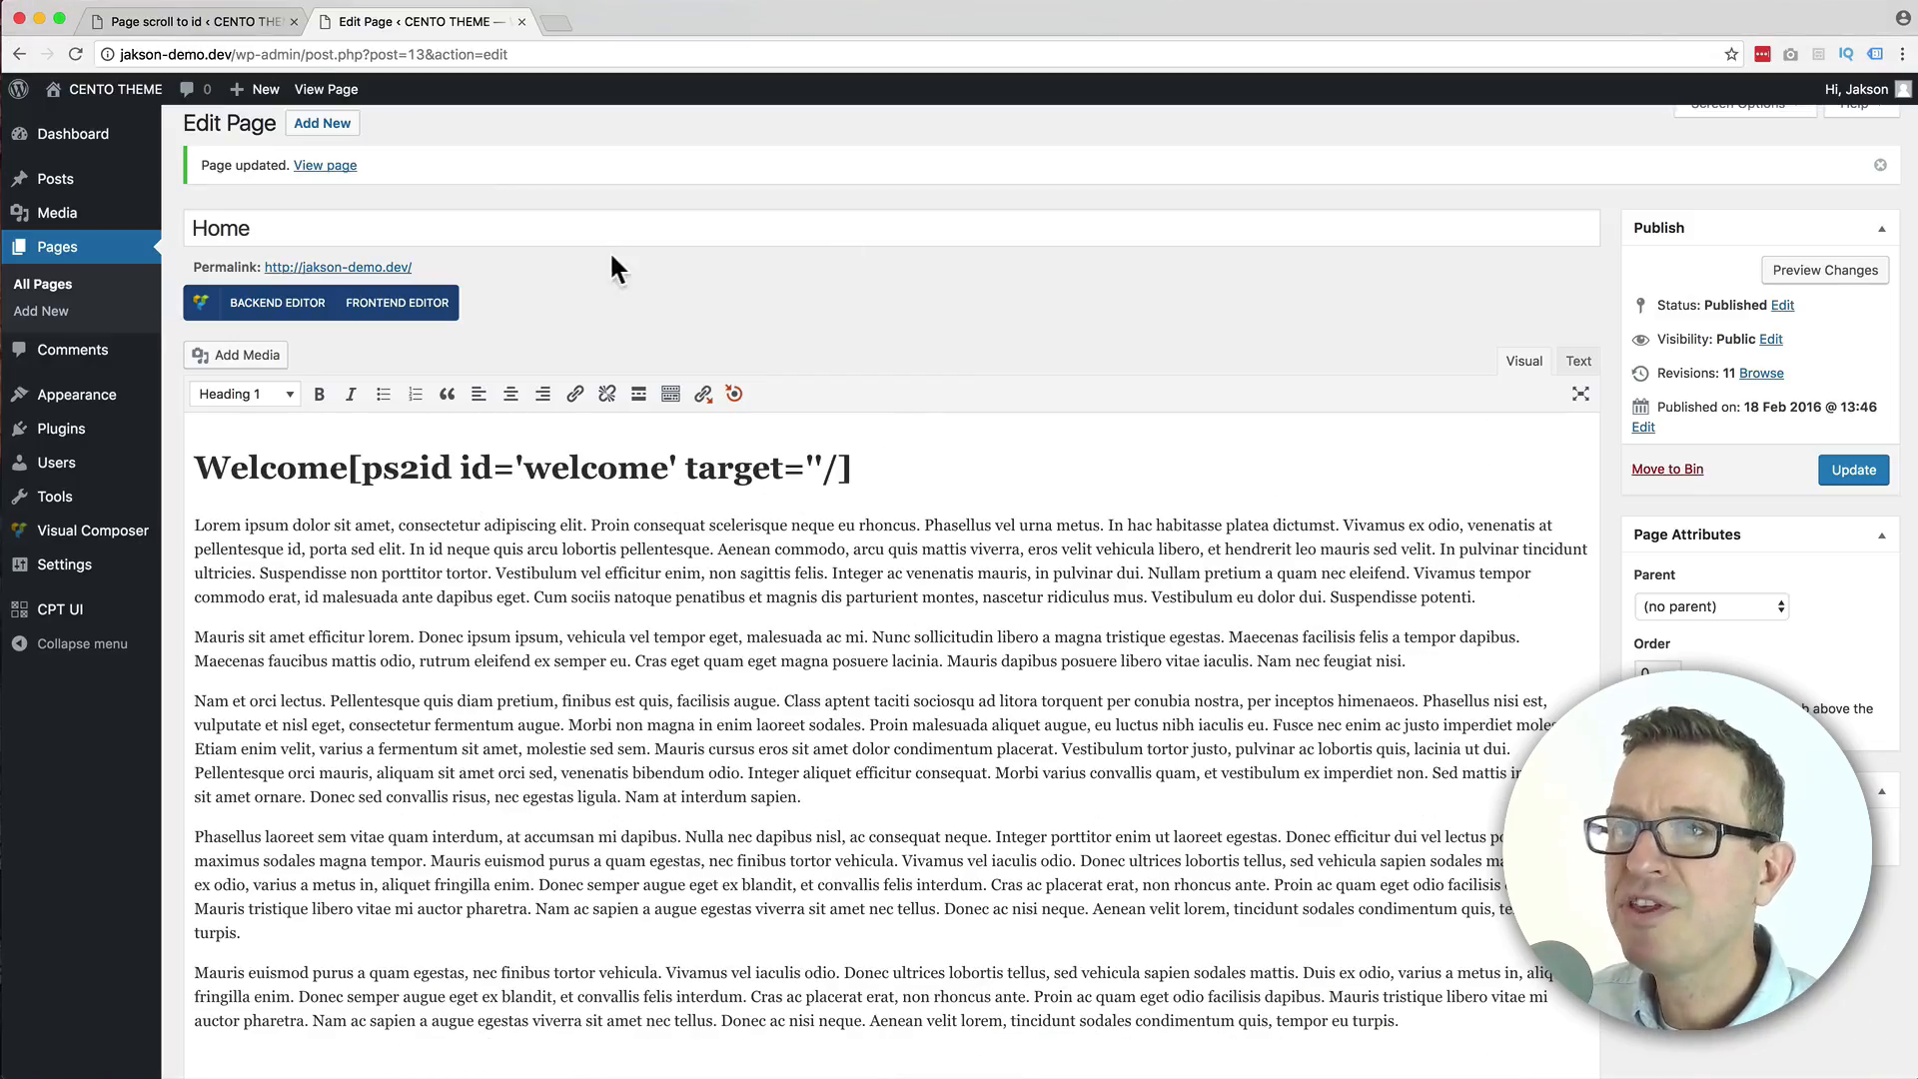
Check the ps2id class on the Page scroll to id settings page, then open the Menus page in a new tab.
{"action": "left_click", "coordinate": [154, 21]}
{"action": "double_click", "coordinate": [1087, 305]}
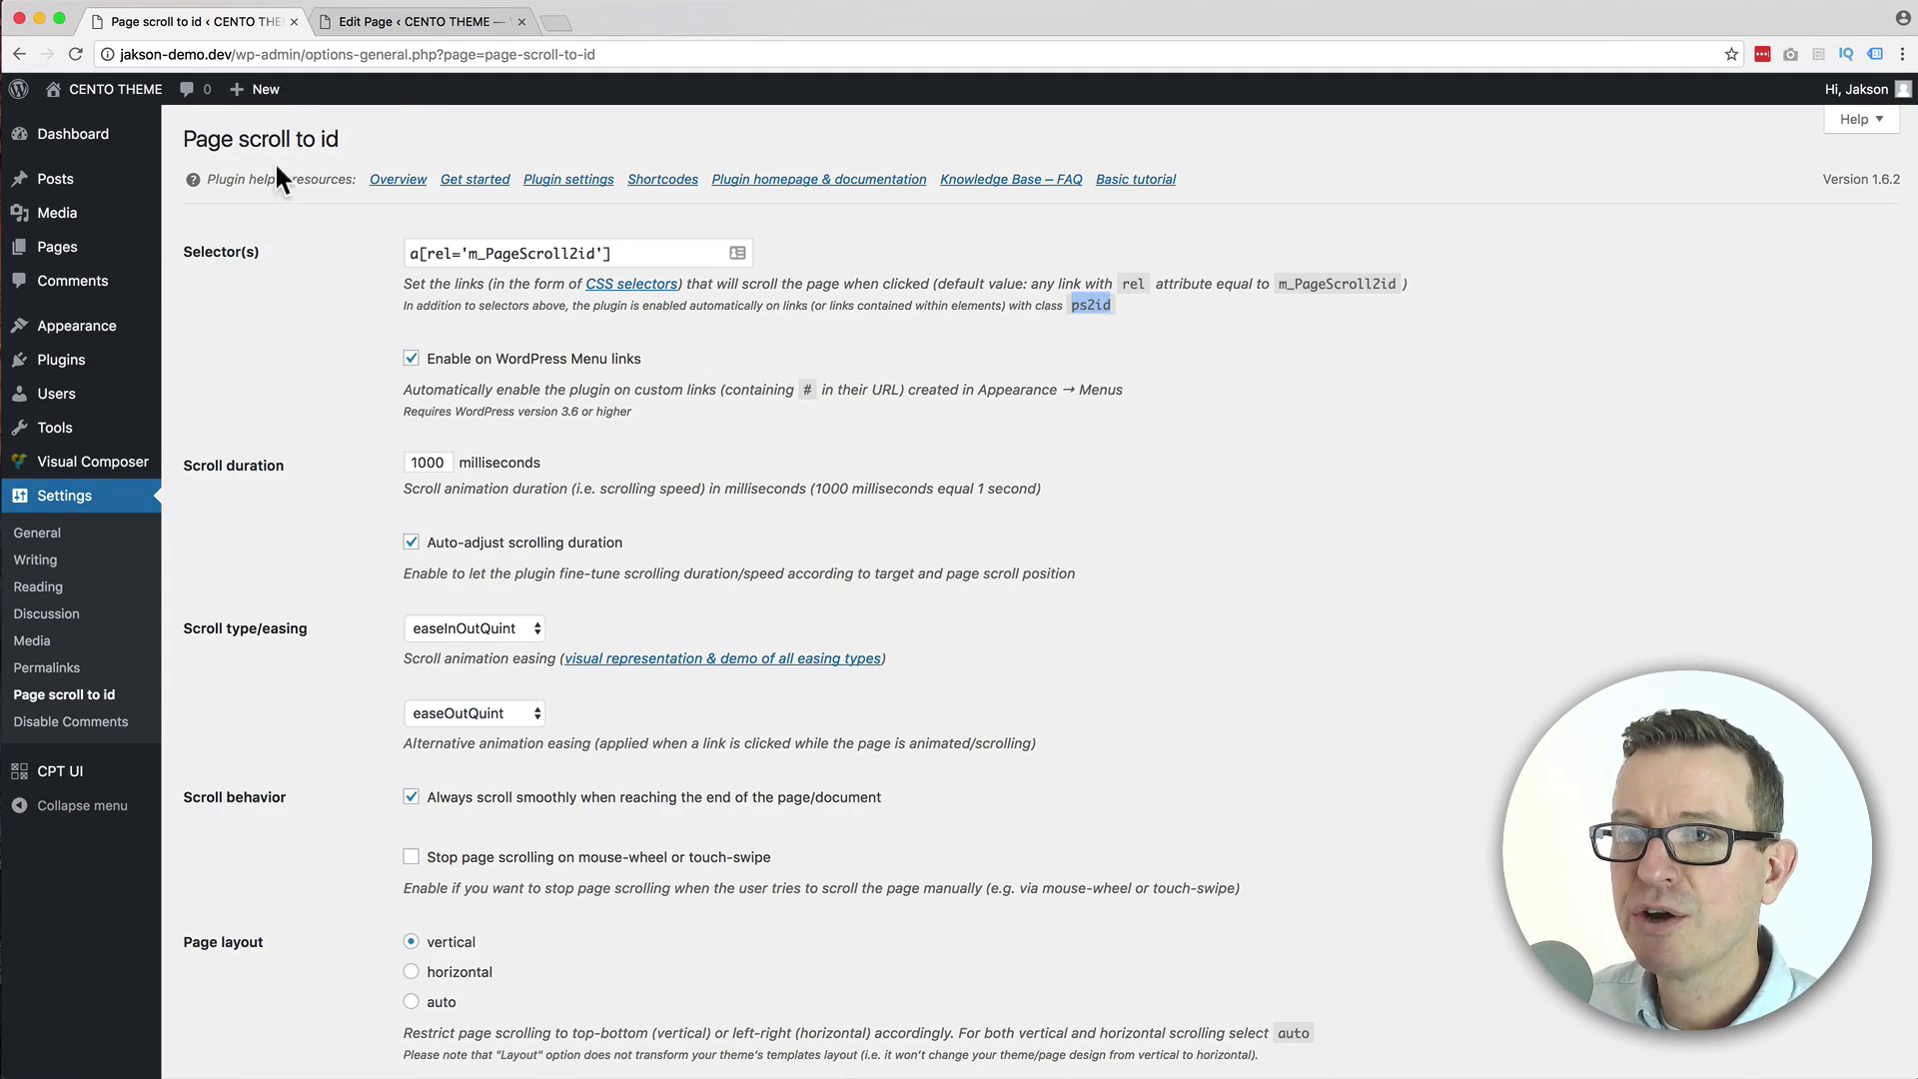
{"action": "mouse_move", "coordinate": [84, 338]}
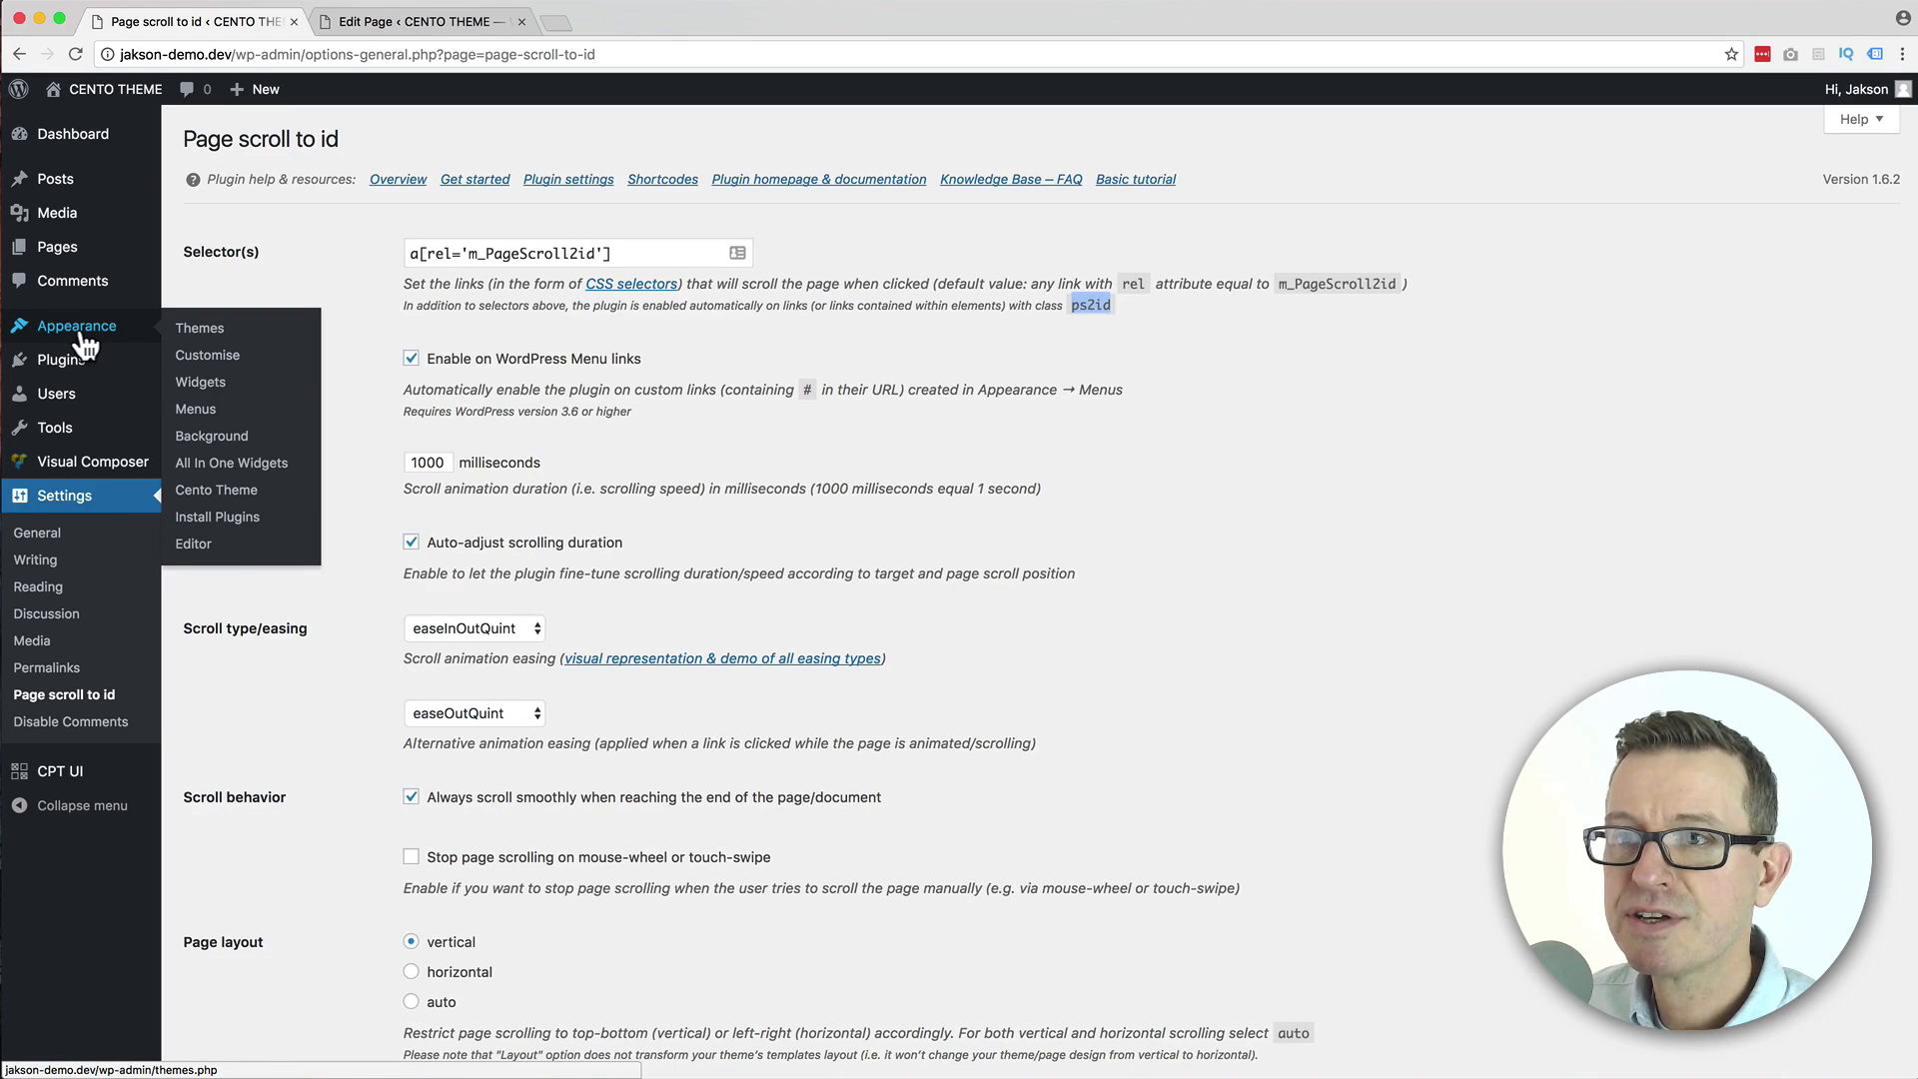
{"action": "right_click", "coordinate": [190, 407]}
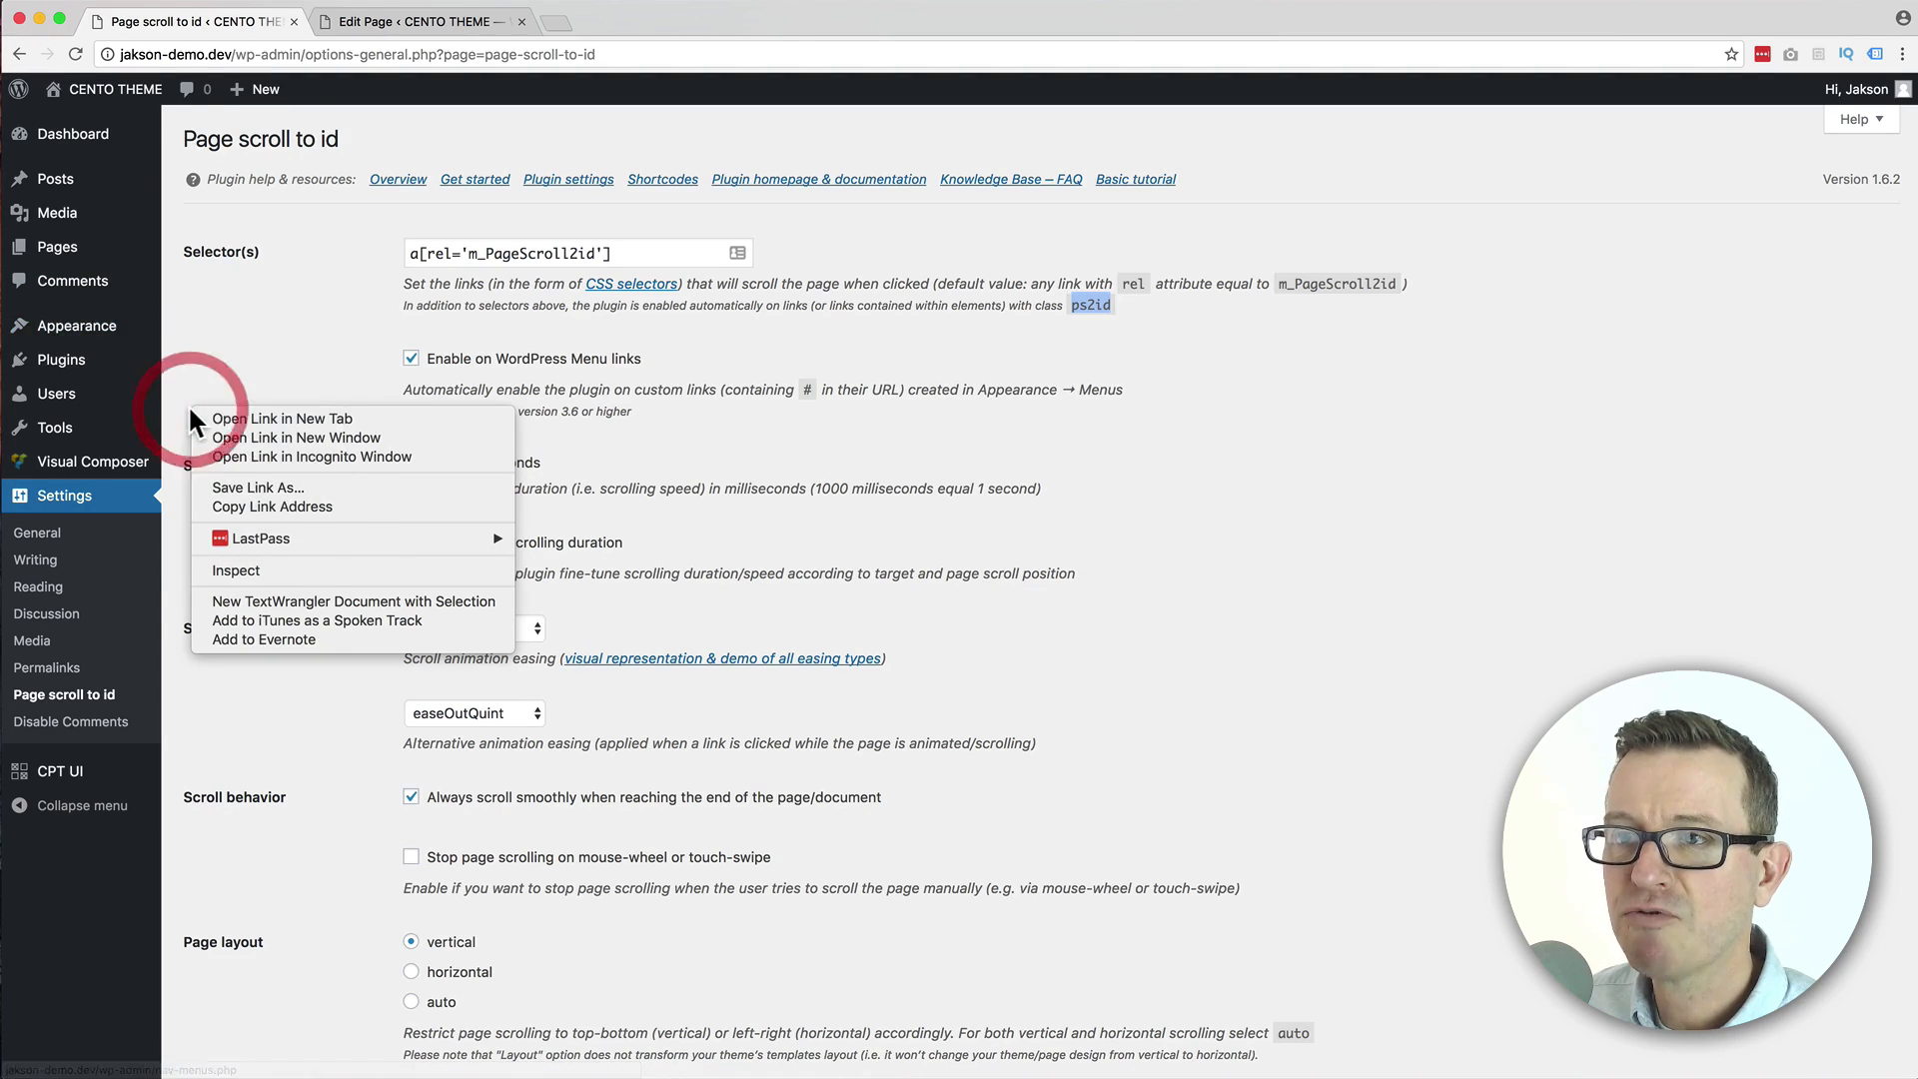
{"action": "left_click", "coordinate": [289, 419]}
{"action": "left_click", "coordinate": [637, 22]}
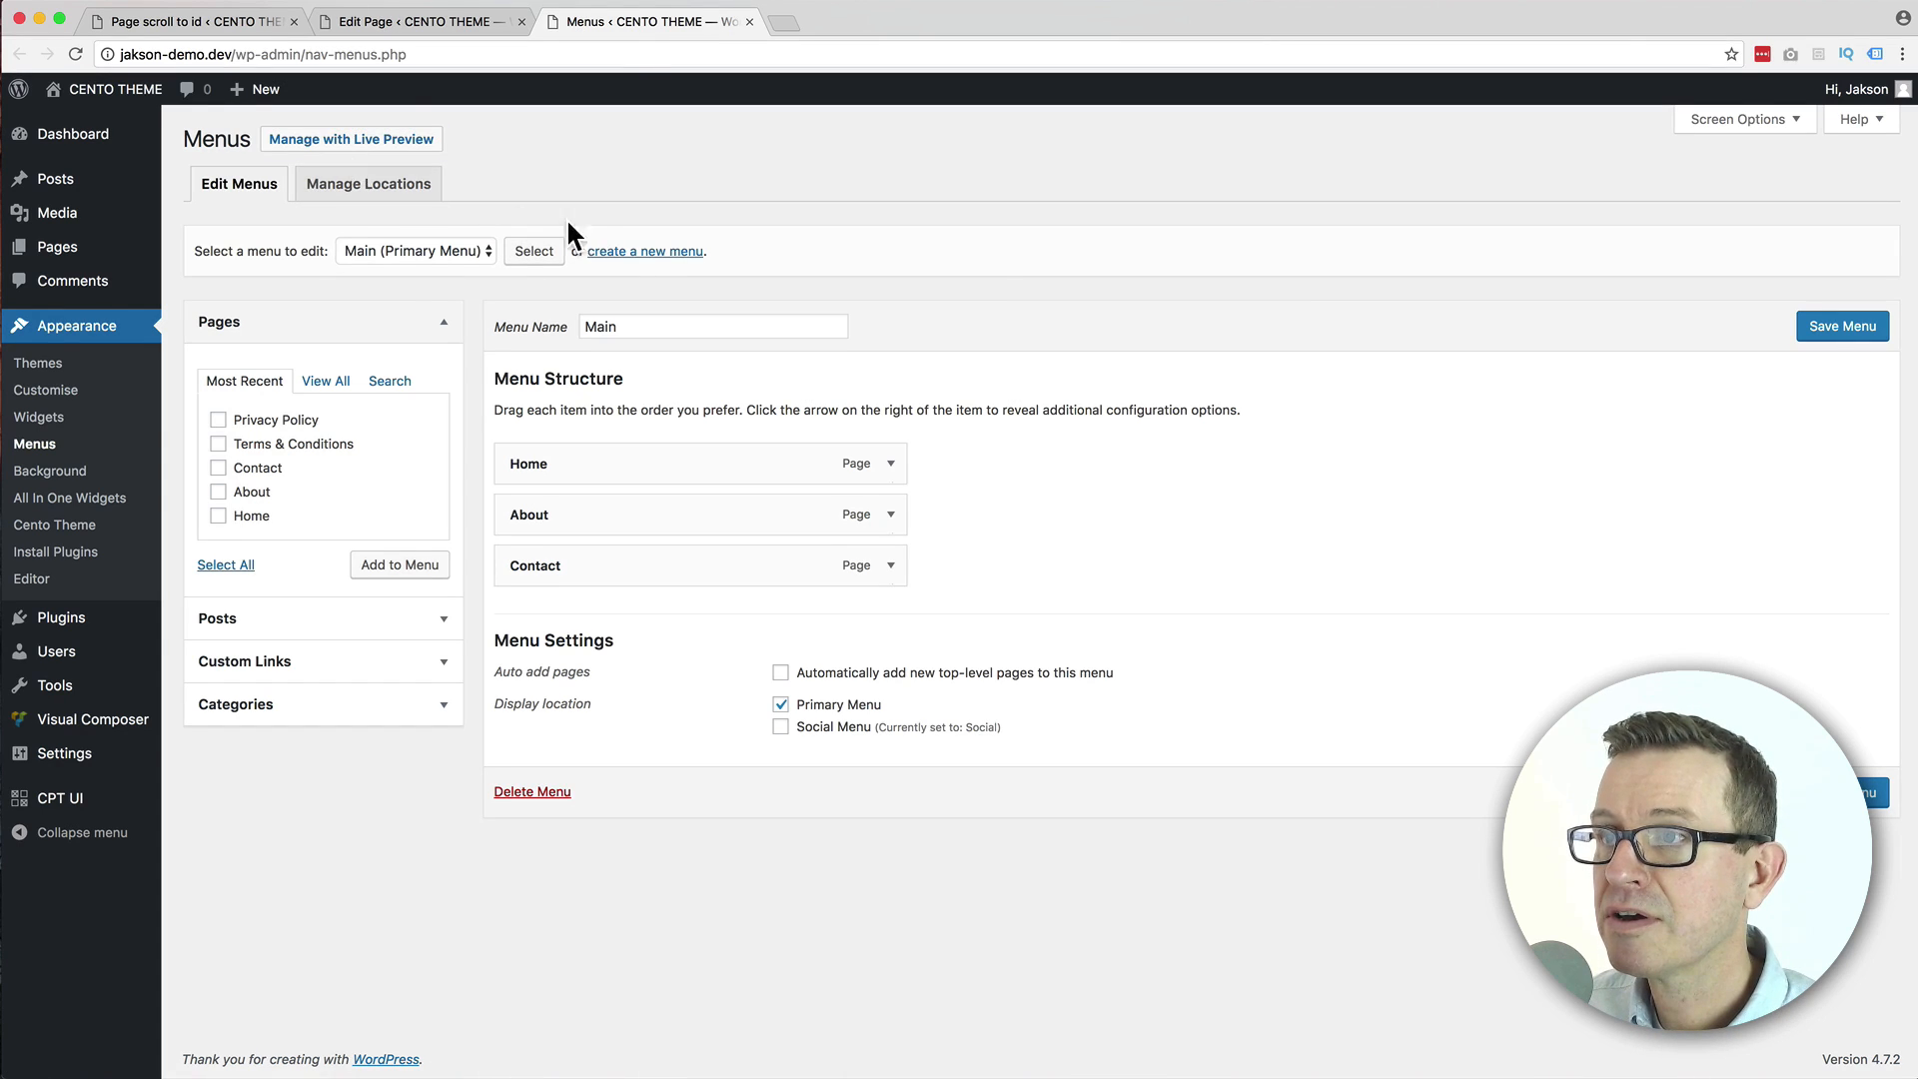
Create a new menu named Main Scroll.
{"action": "left_click", "coordinate": [644, 253]}
{"action": "left_click", "coordinate": [639, 324]}
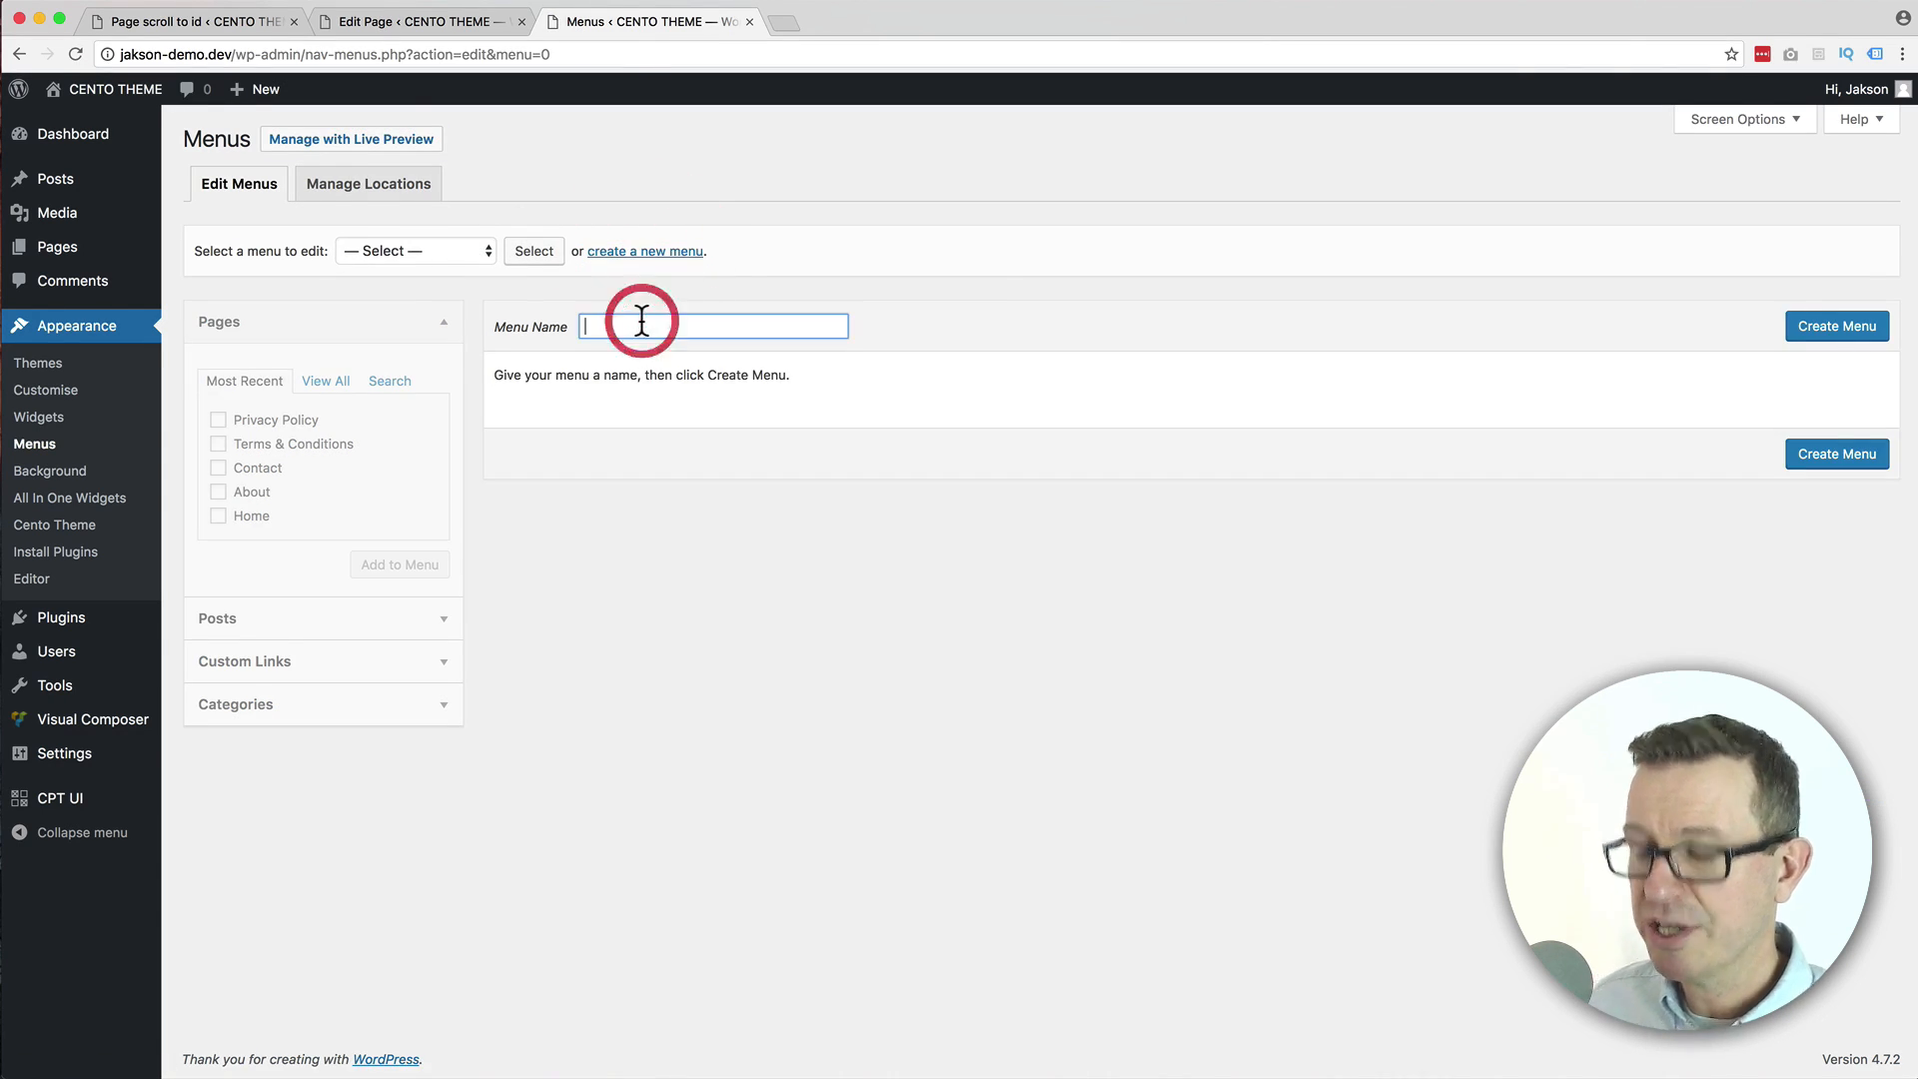
{"action": "type", "text": "Maik"}
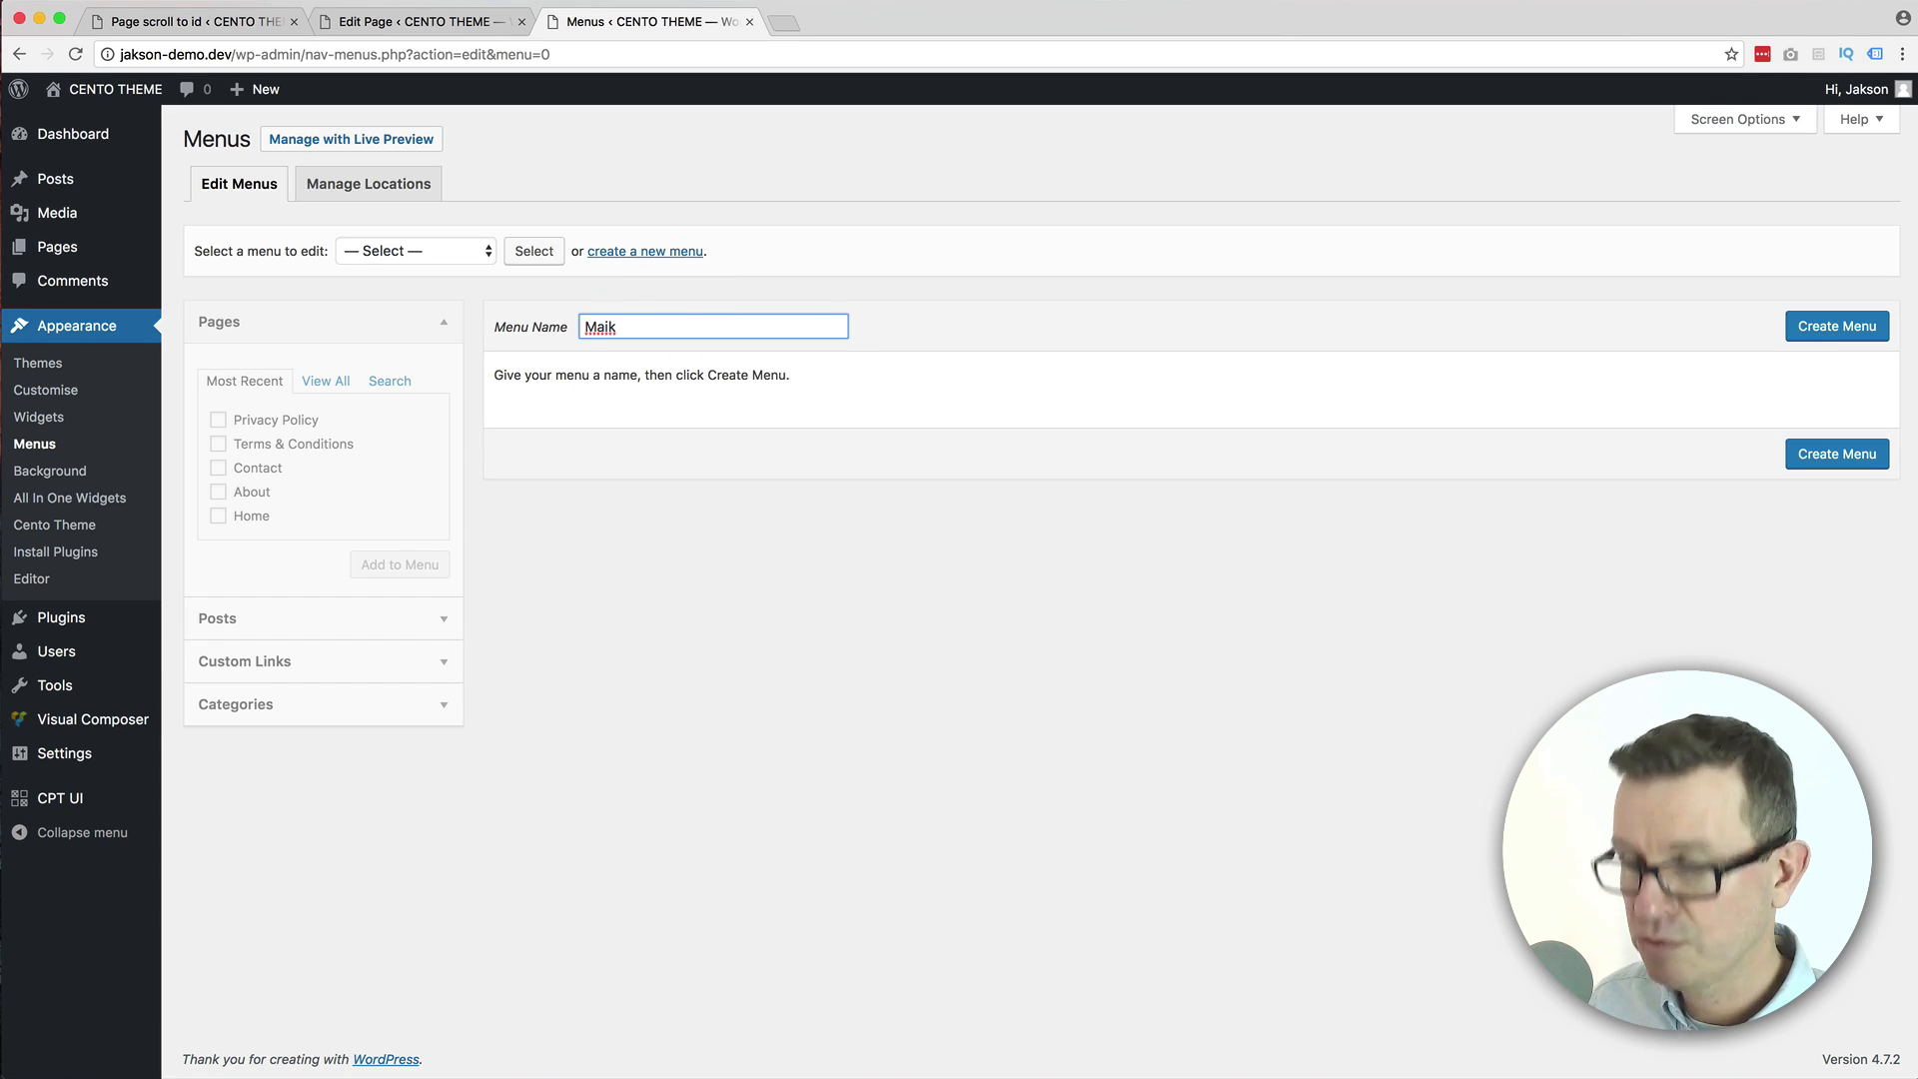
{"action": "key", "text": "BackSpace"}
{"action": "key", "text": "BackSpace"}
{"action": "key", "text": "BackSpace"}
{"action": "key", "text": "BackSpace"}
{"action": "type", "text": "ain Scroll"}
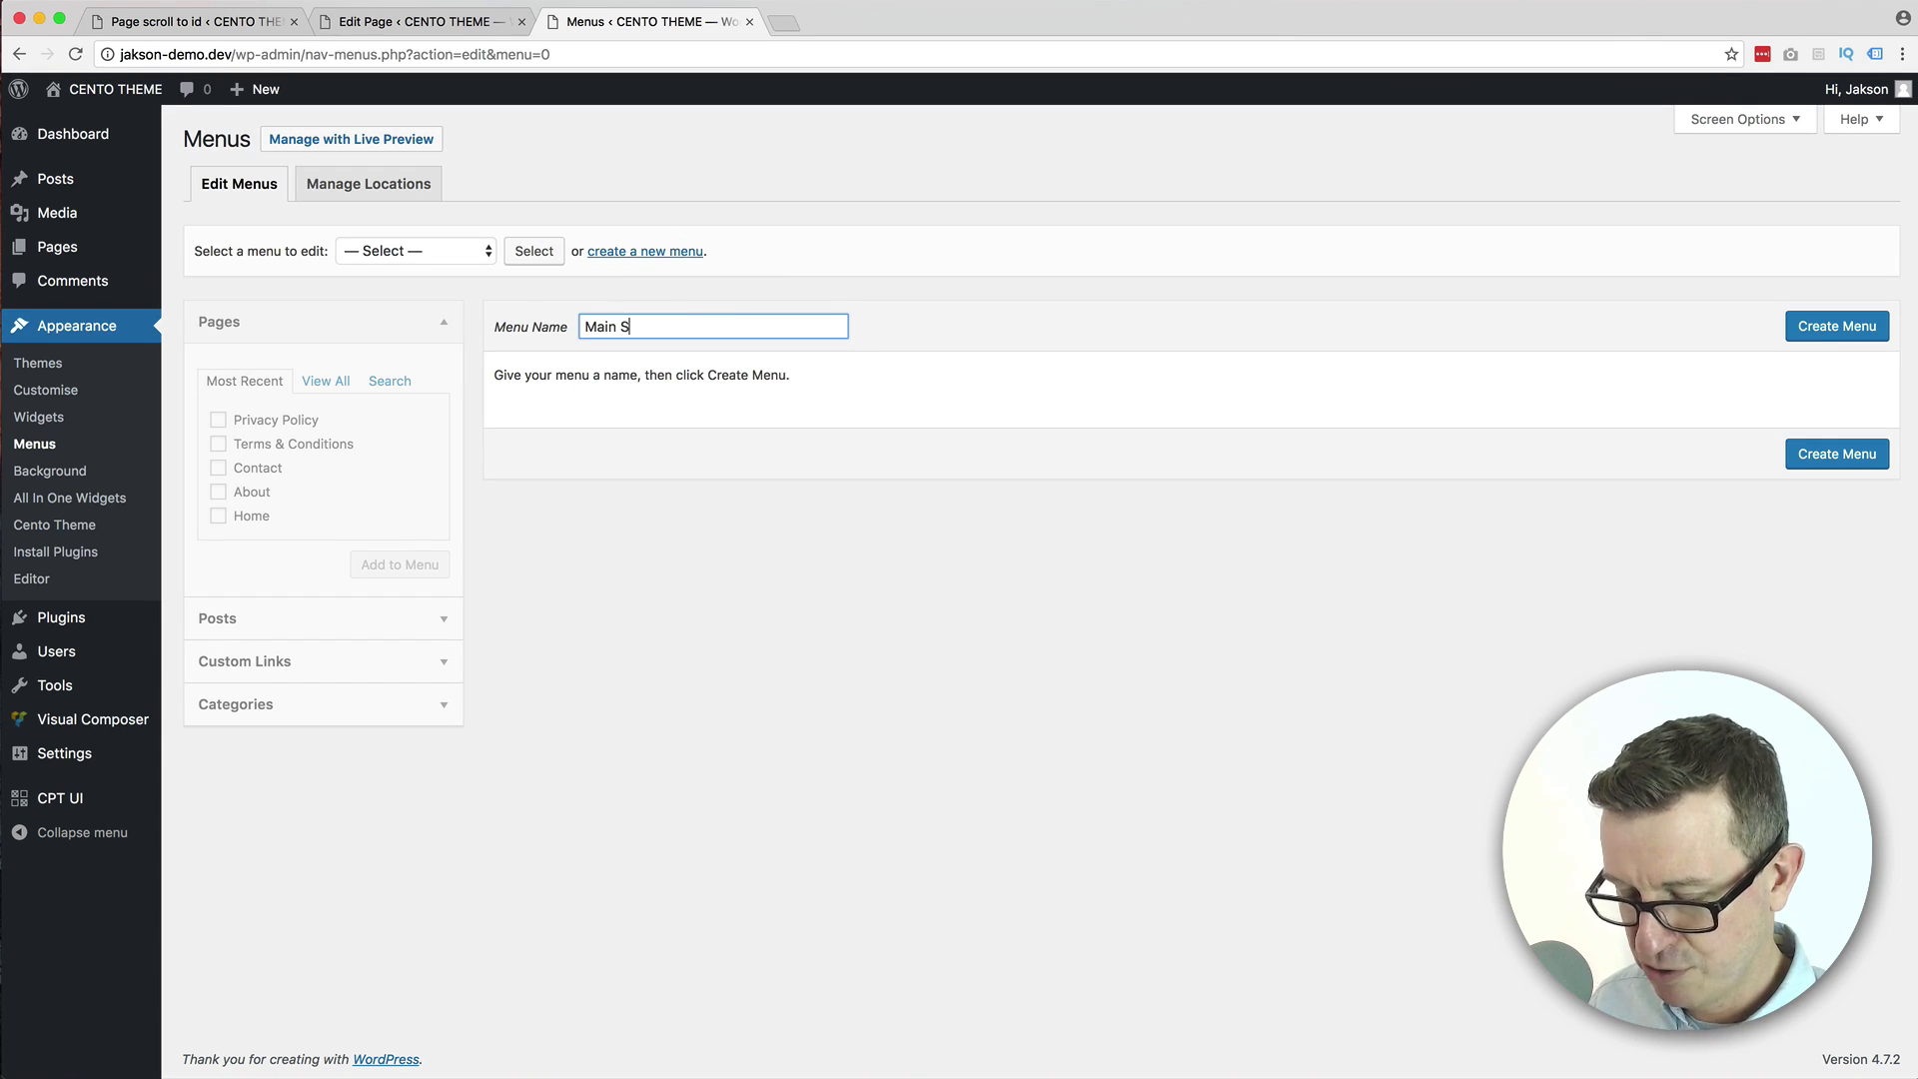
{"action": "left_click", "coordinate": [1828, 328]}
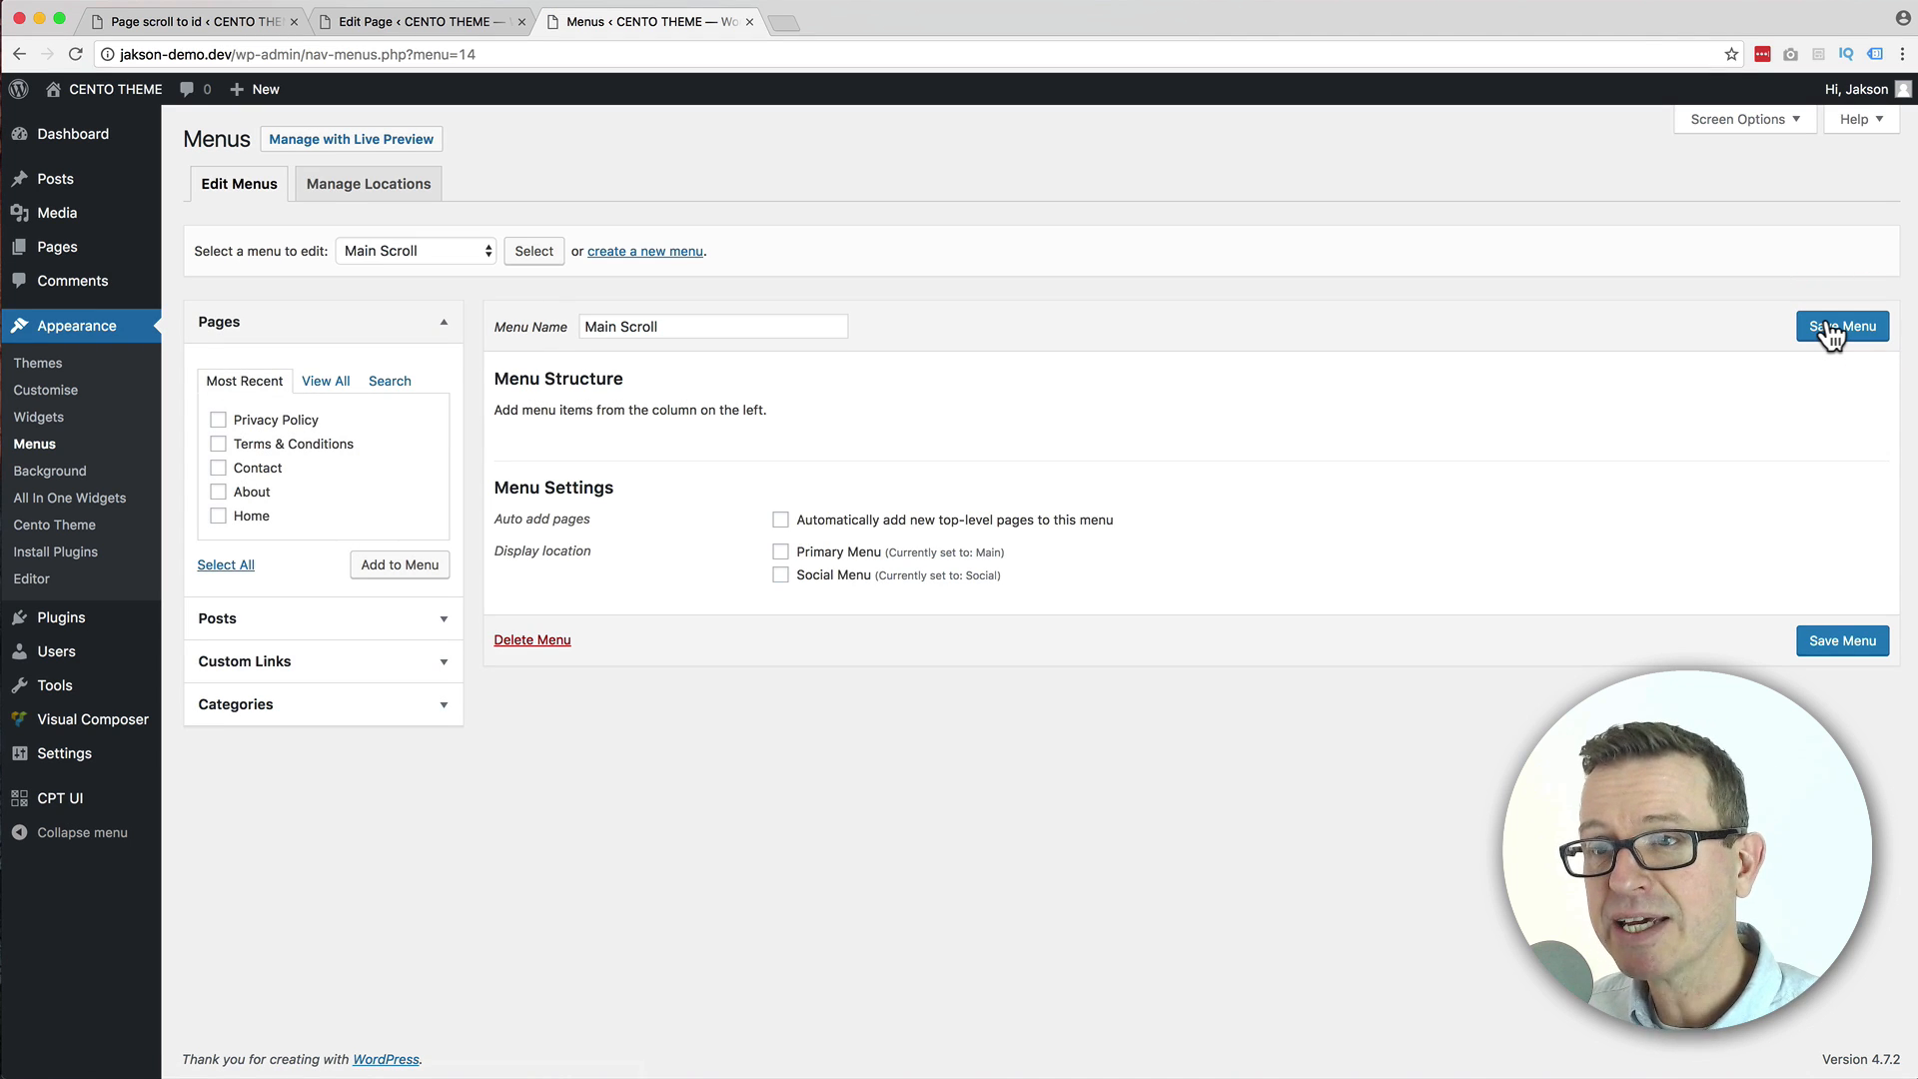
Add a custom link with URL #welcome and link text Home to the Main Scroll menu.
{"action": "left_click", "coordinate": [347, 665]}
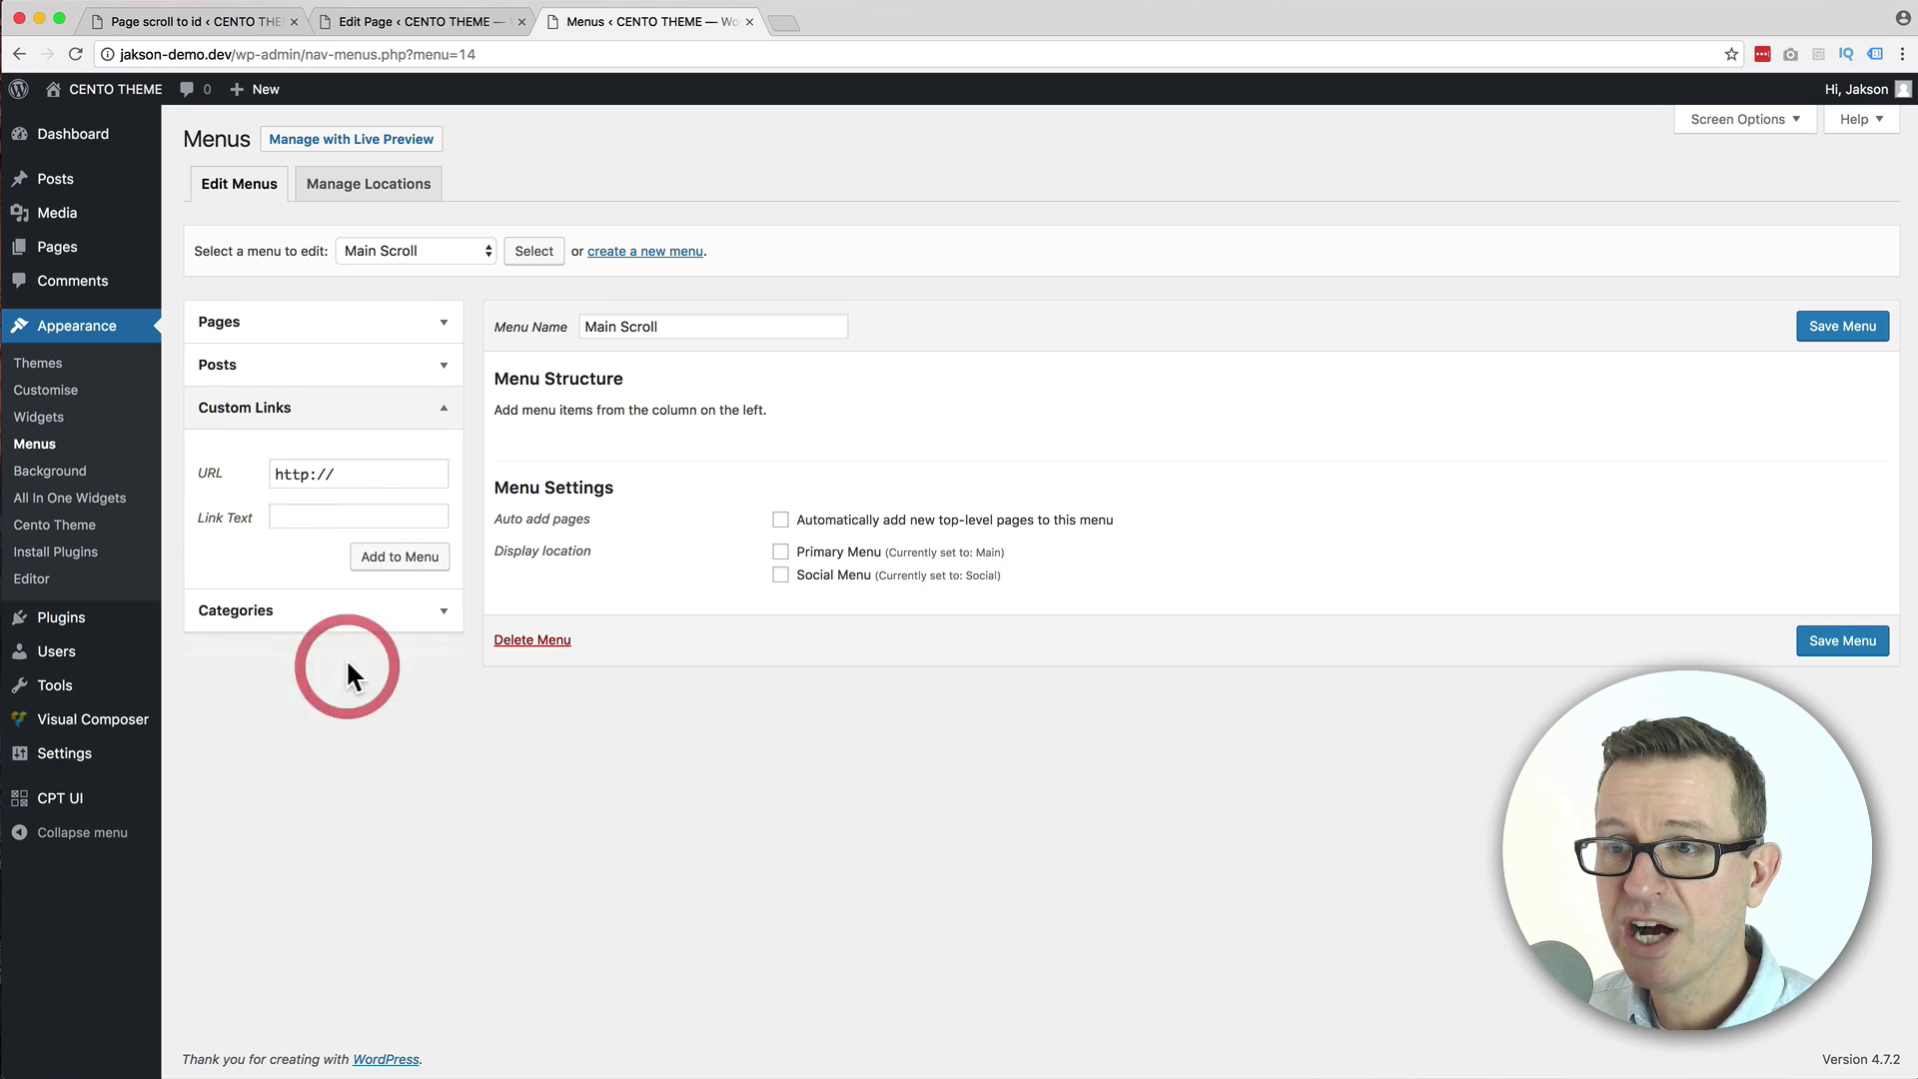
{"action": "triple_click", "coordinate": [300, 474]}
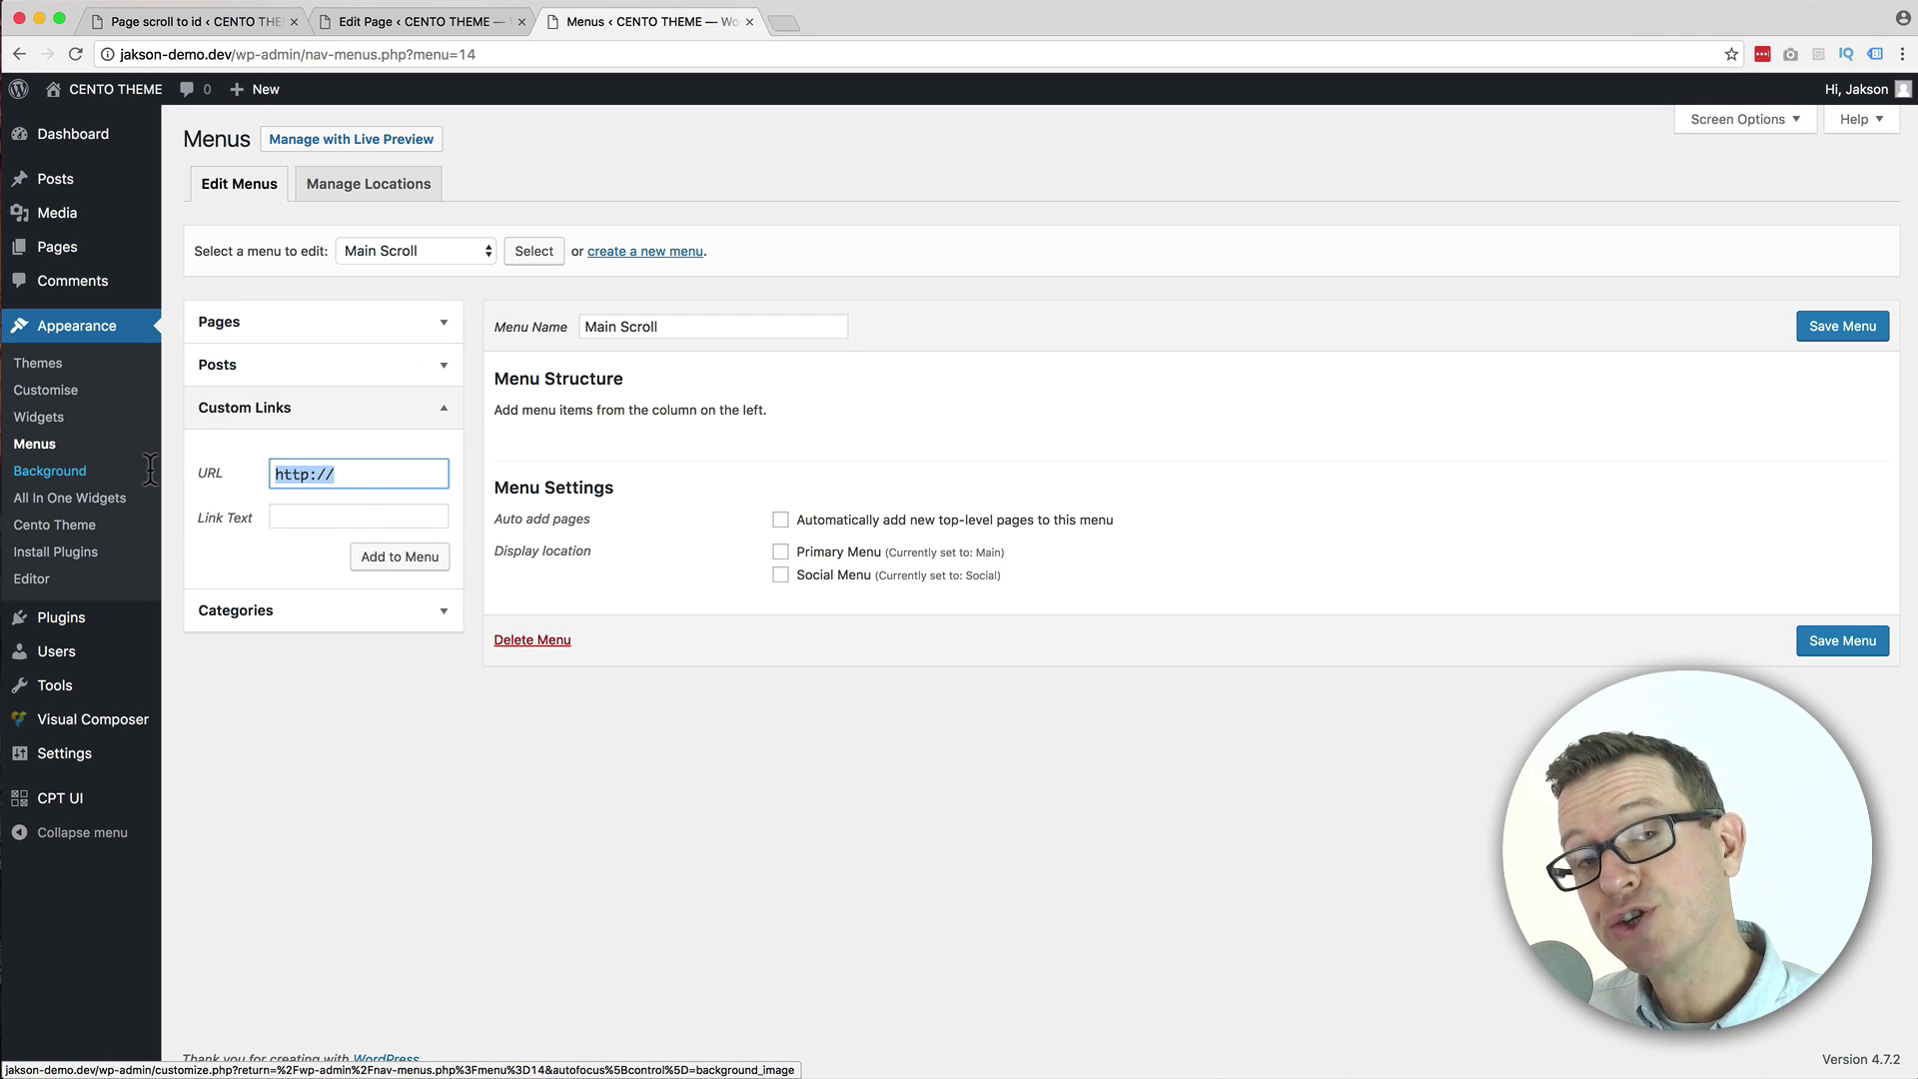
{"action": "type", "text": "#we"}
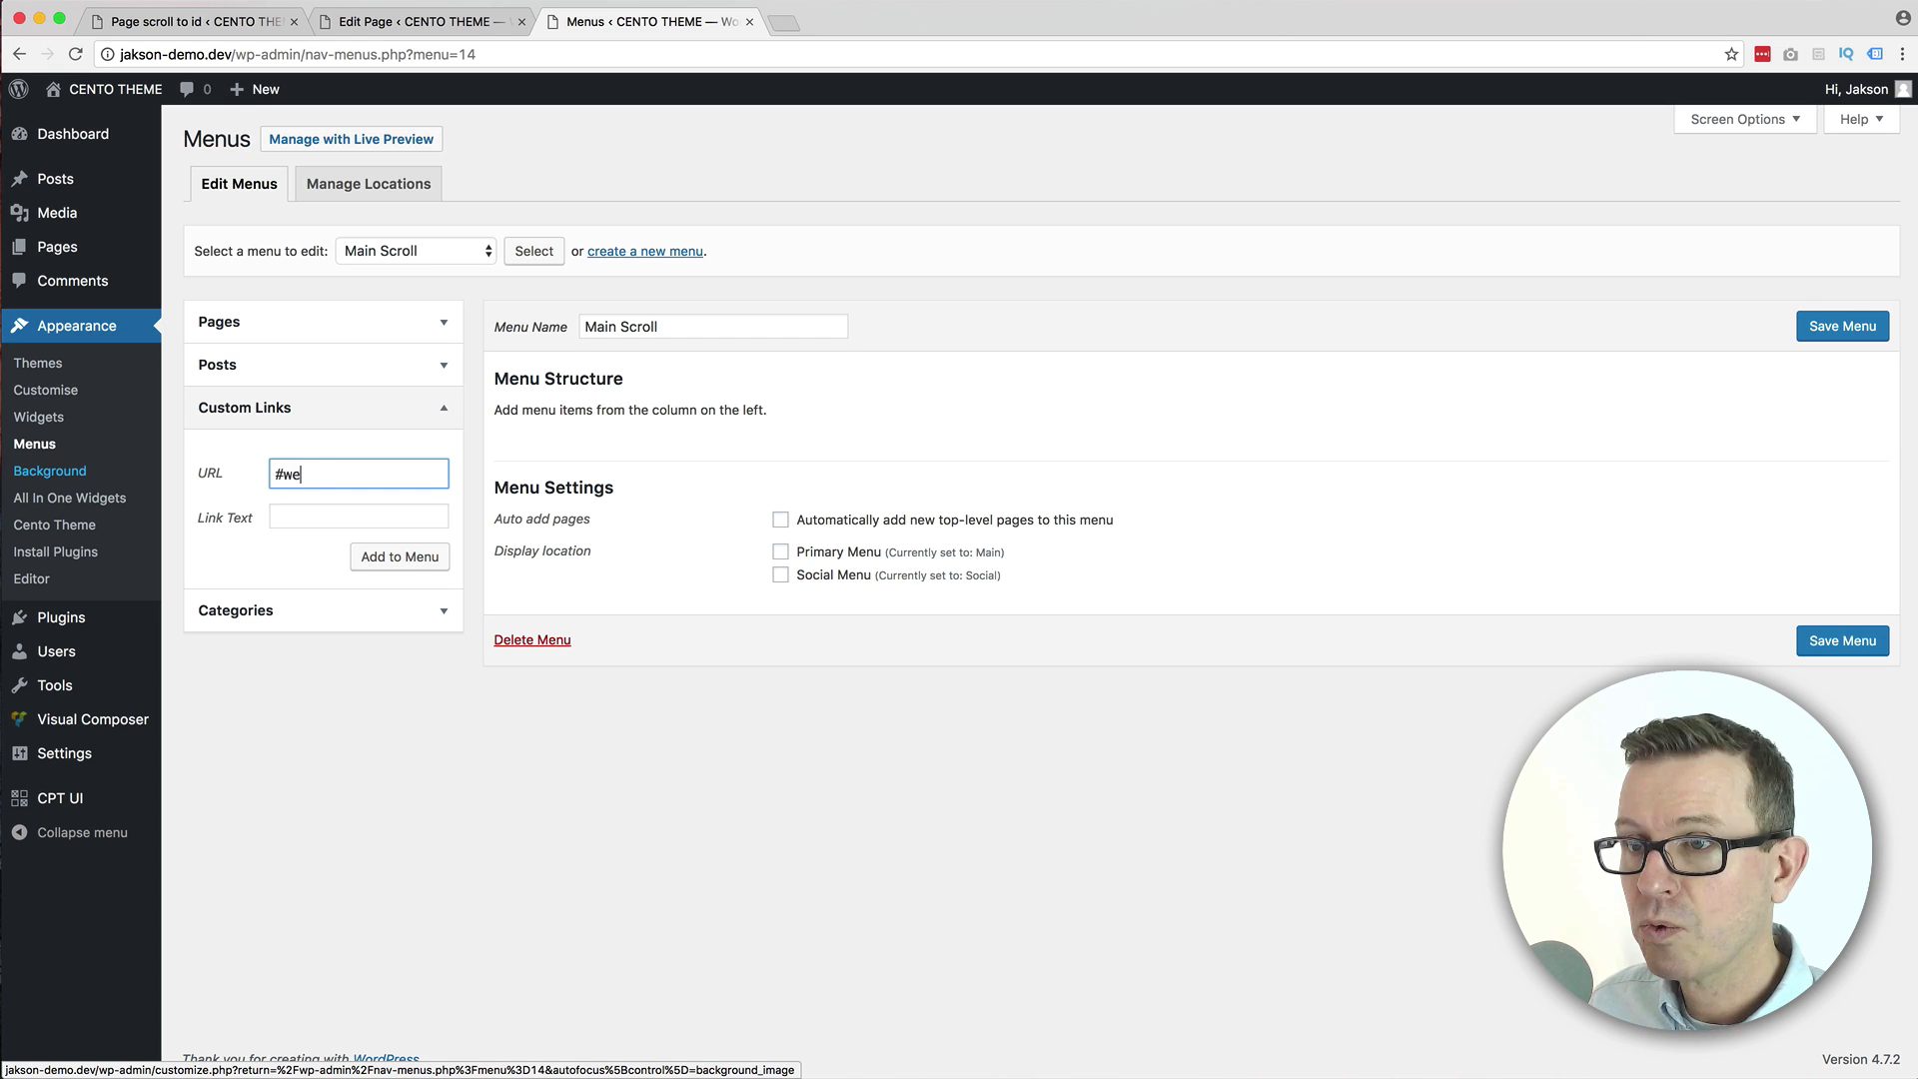
{"action": "type", "text": "lcome"}
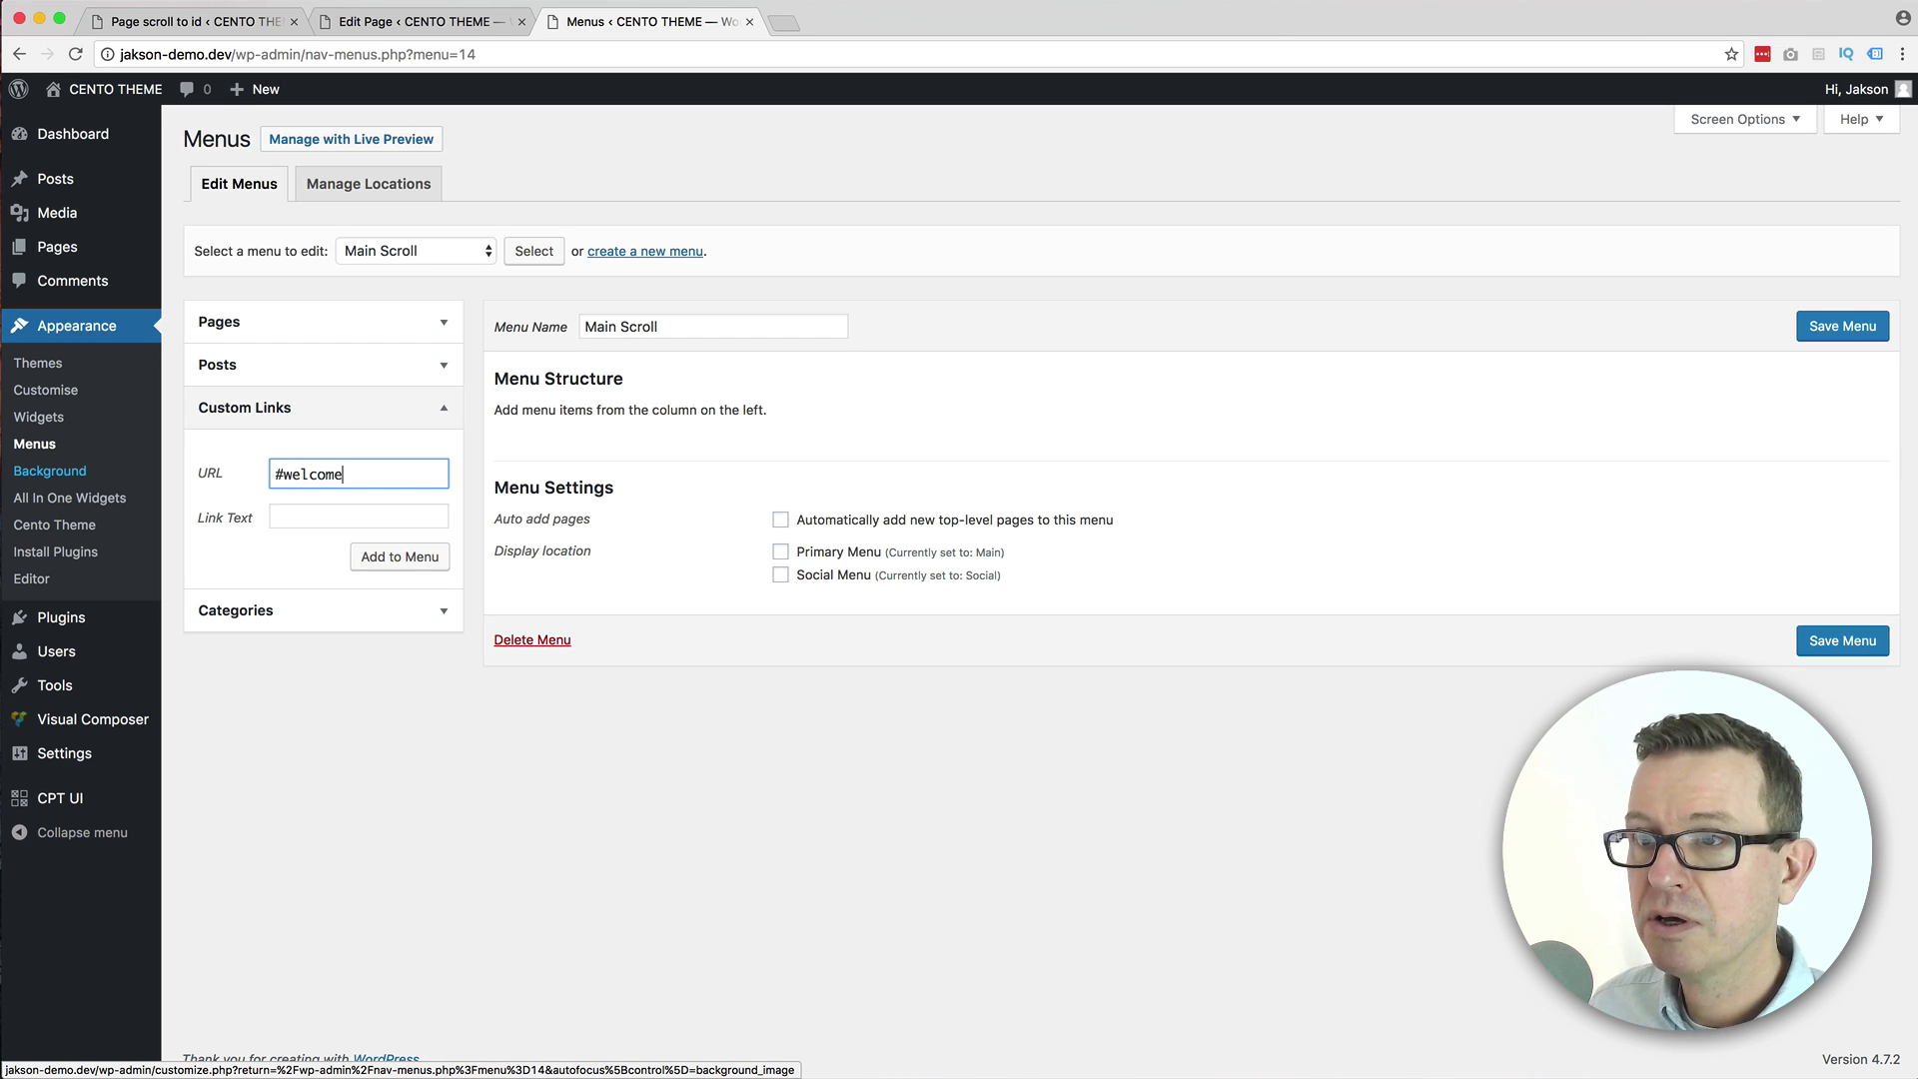
{"action": "left_click", "coordinate": [333, 515]}
{"action": "type", "text": "Home"}
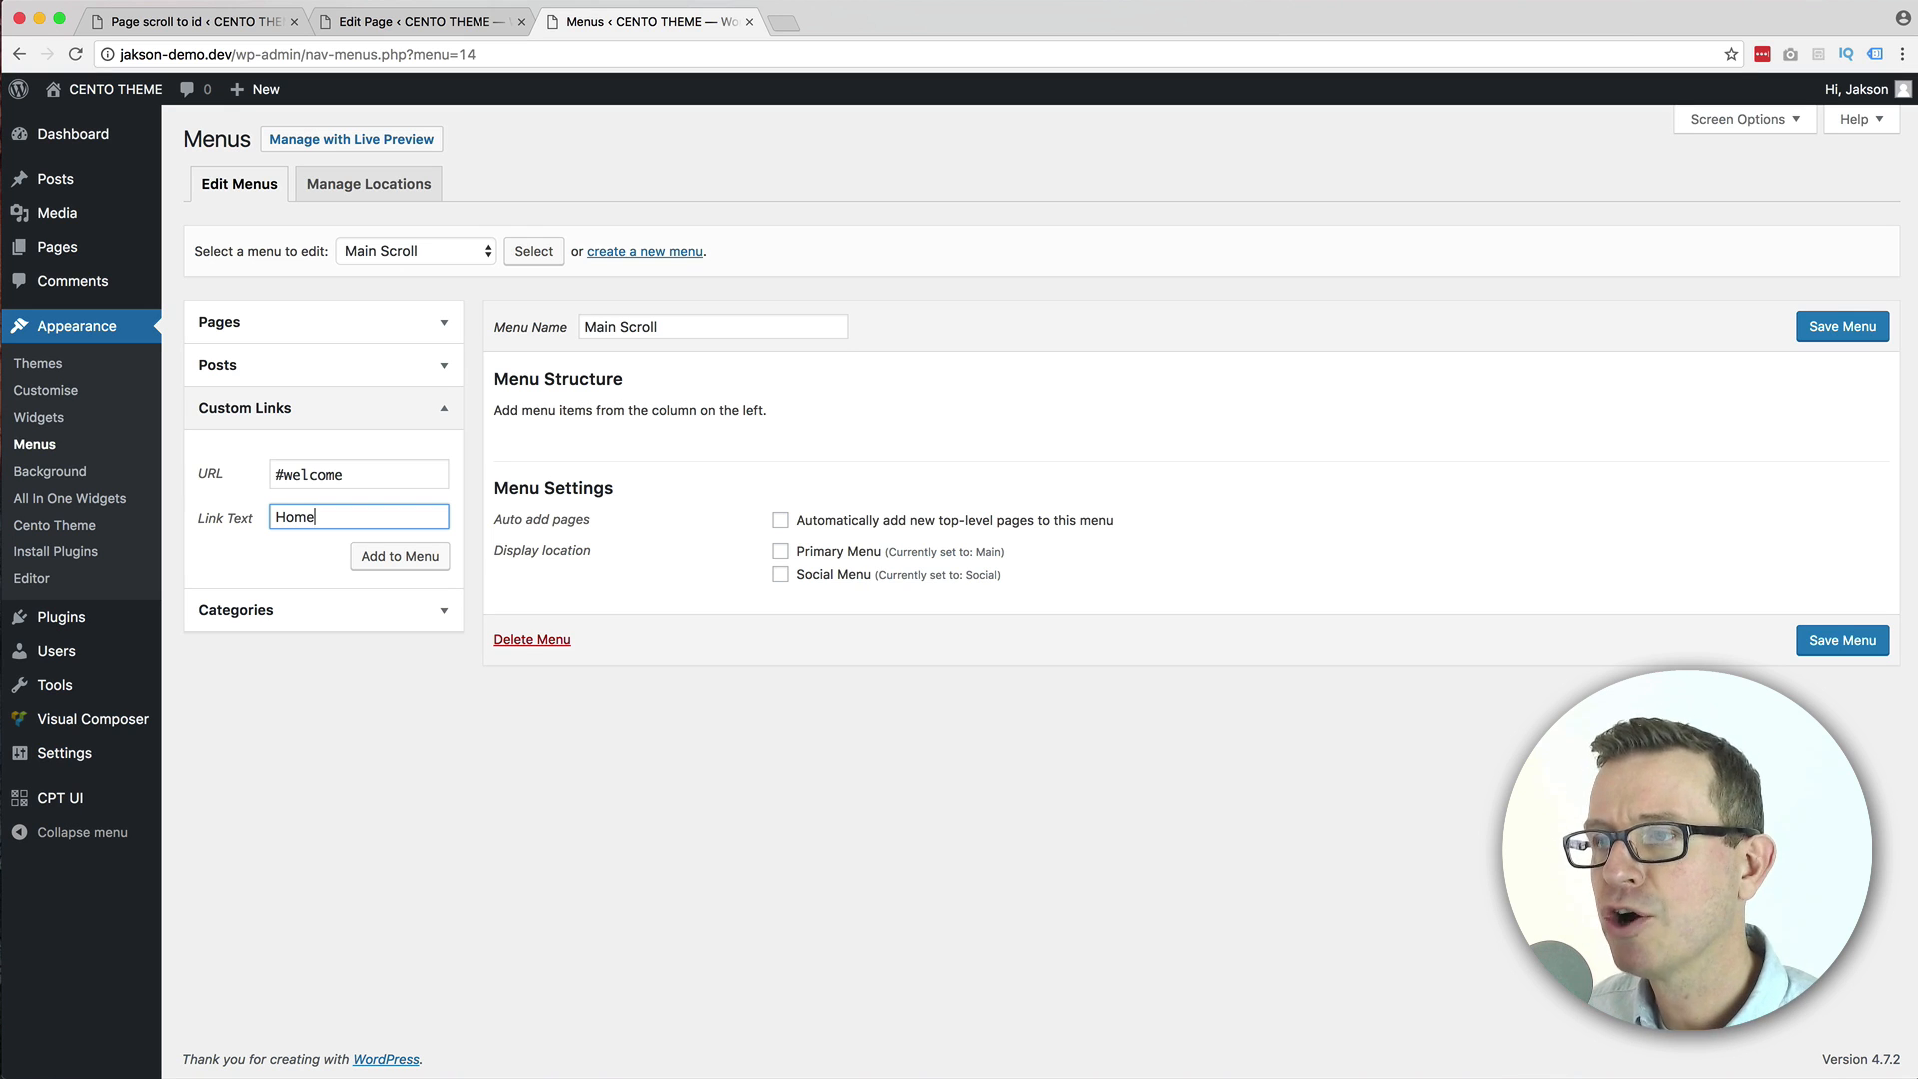
{"action": "left_click", "coordinate": [398, 557]}
Add a custom link with link text About to the Main Scroll menu, pointing to the About section's anchor.
{"action": "left_click_drag", "start_coordinate": [336, 473], "coordinate": [171, 471]}
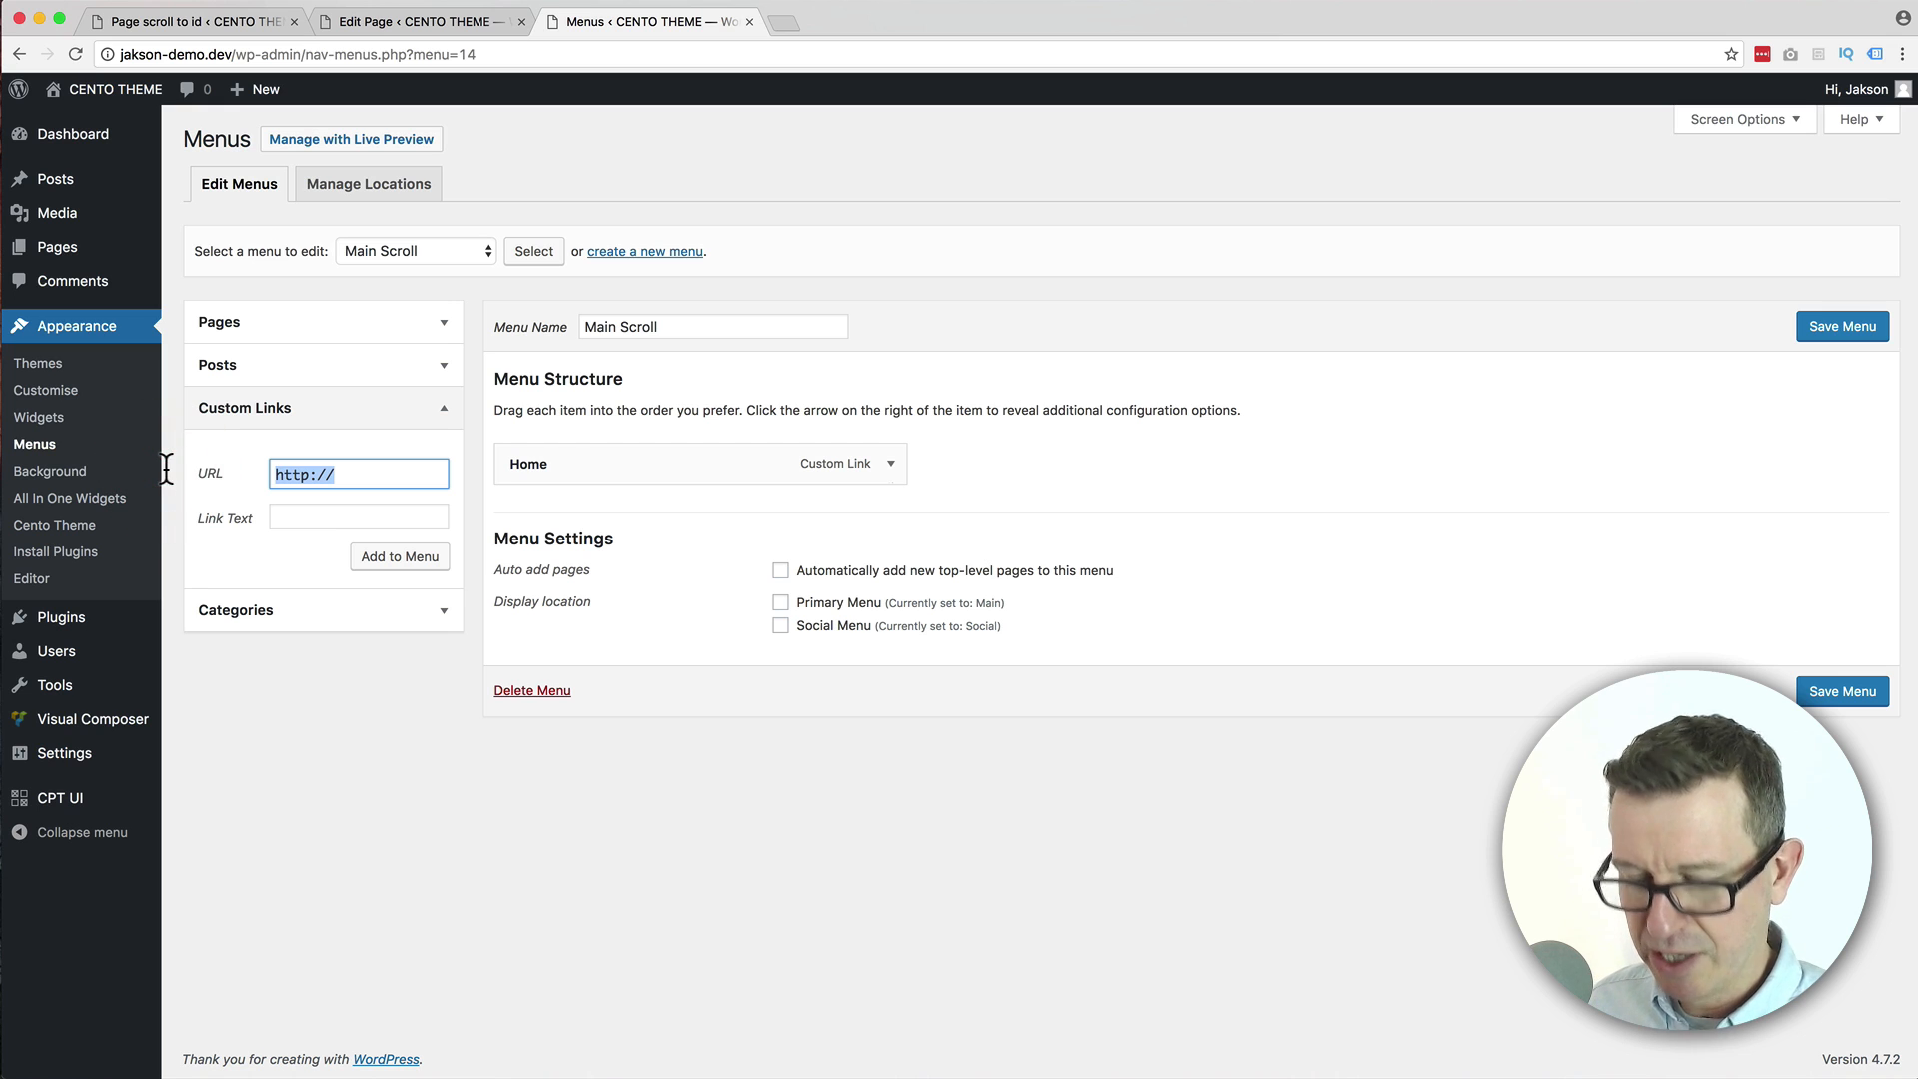
{"action": "type", "text": "#"}
{"action": "type", "text": "Ab"}
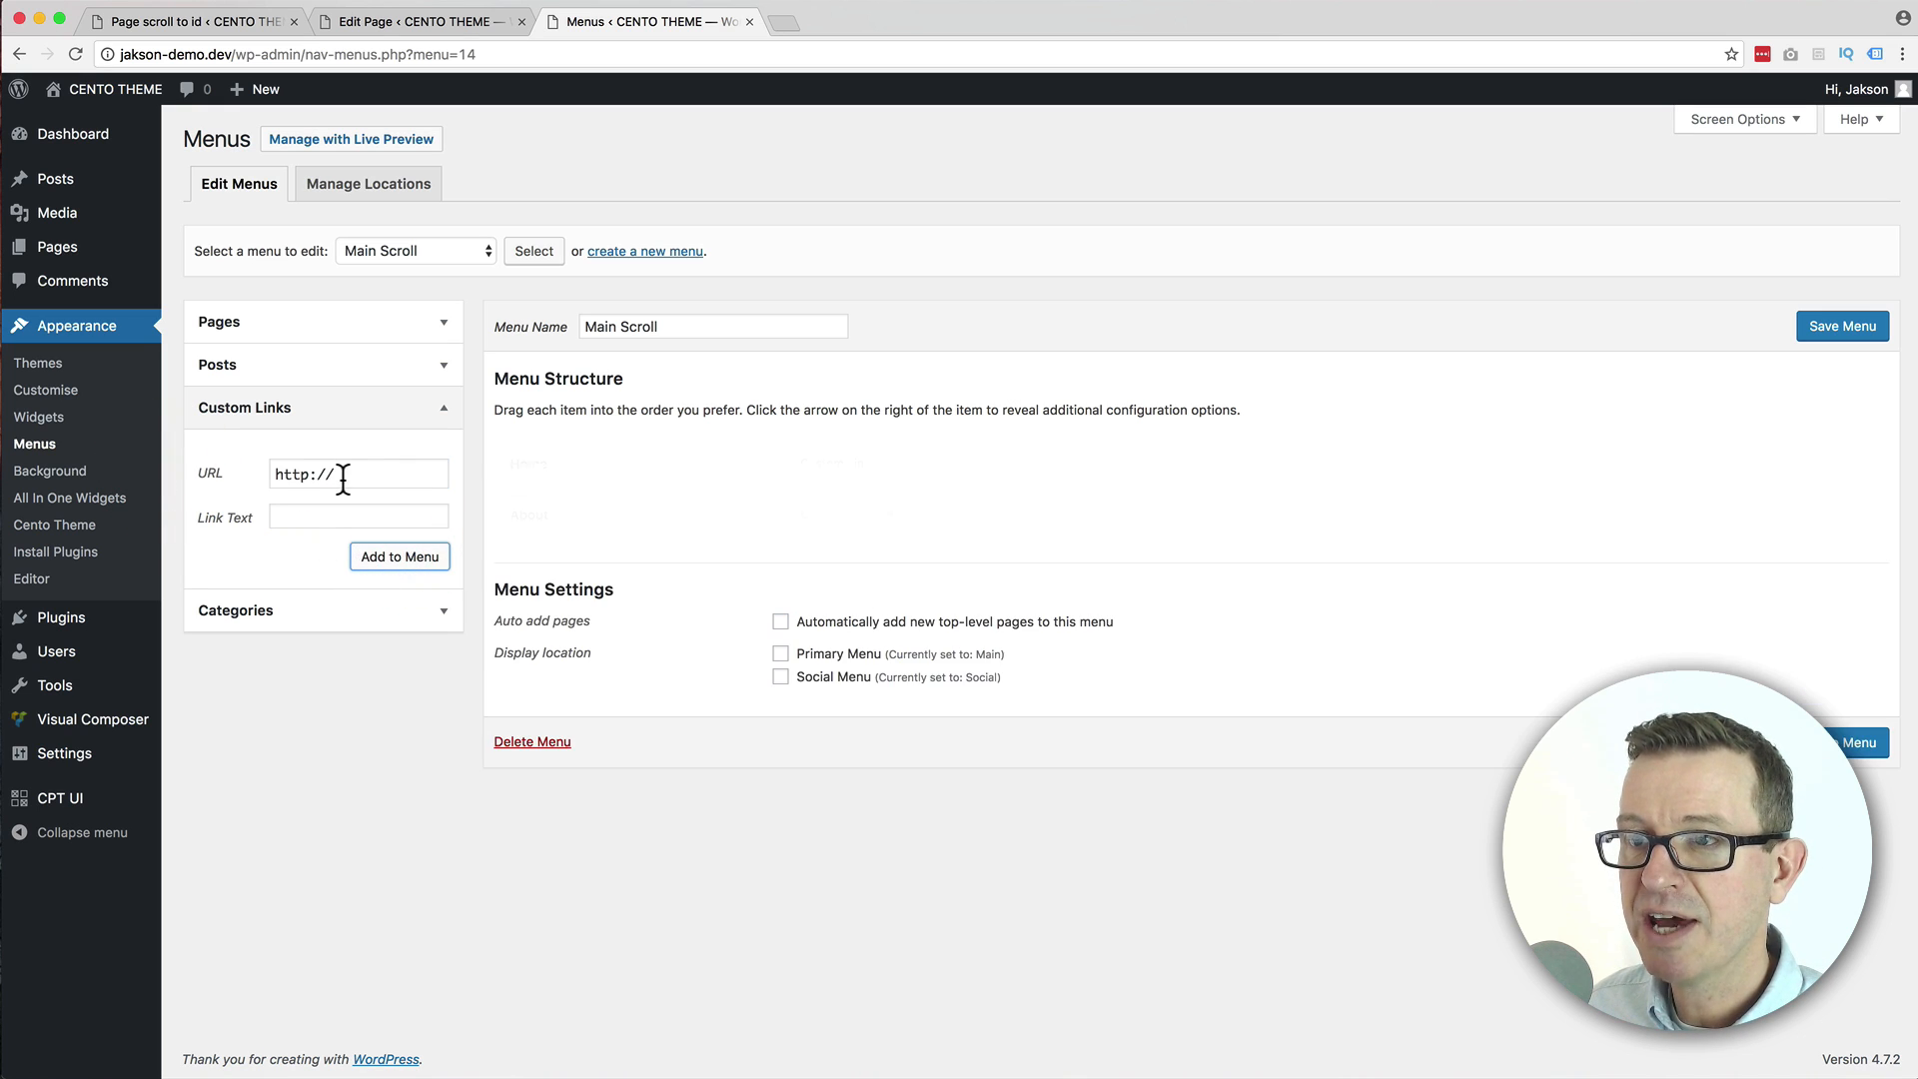
Add a custom link with URL #contact and link text Contact to the Main Scroll menu.
{"action": "left_click_drag", "start_coordinate": [351, 474], "coordinate": [196, 455]}
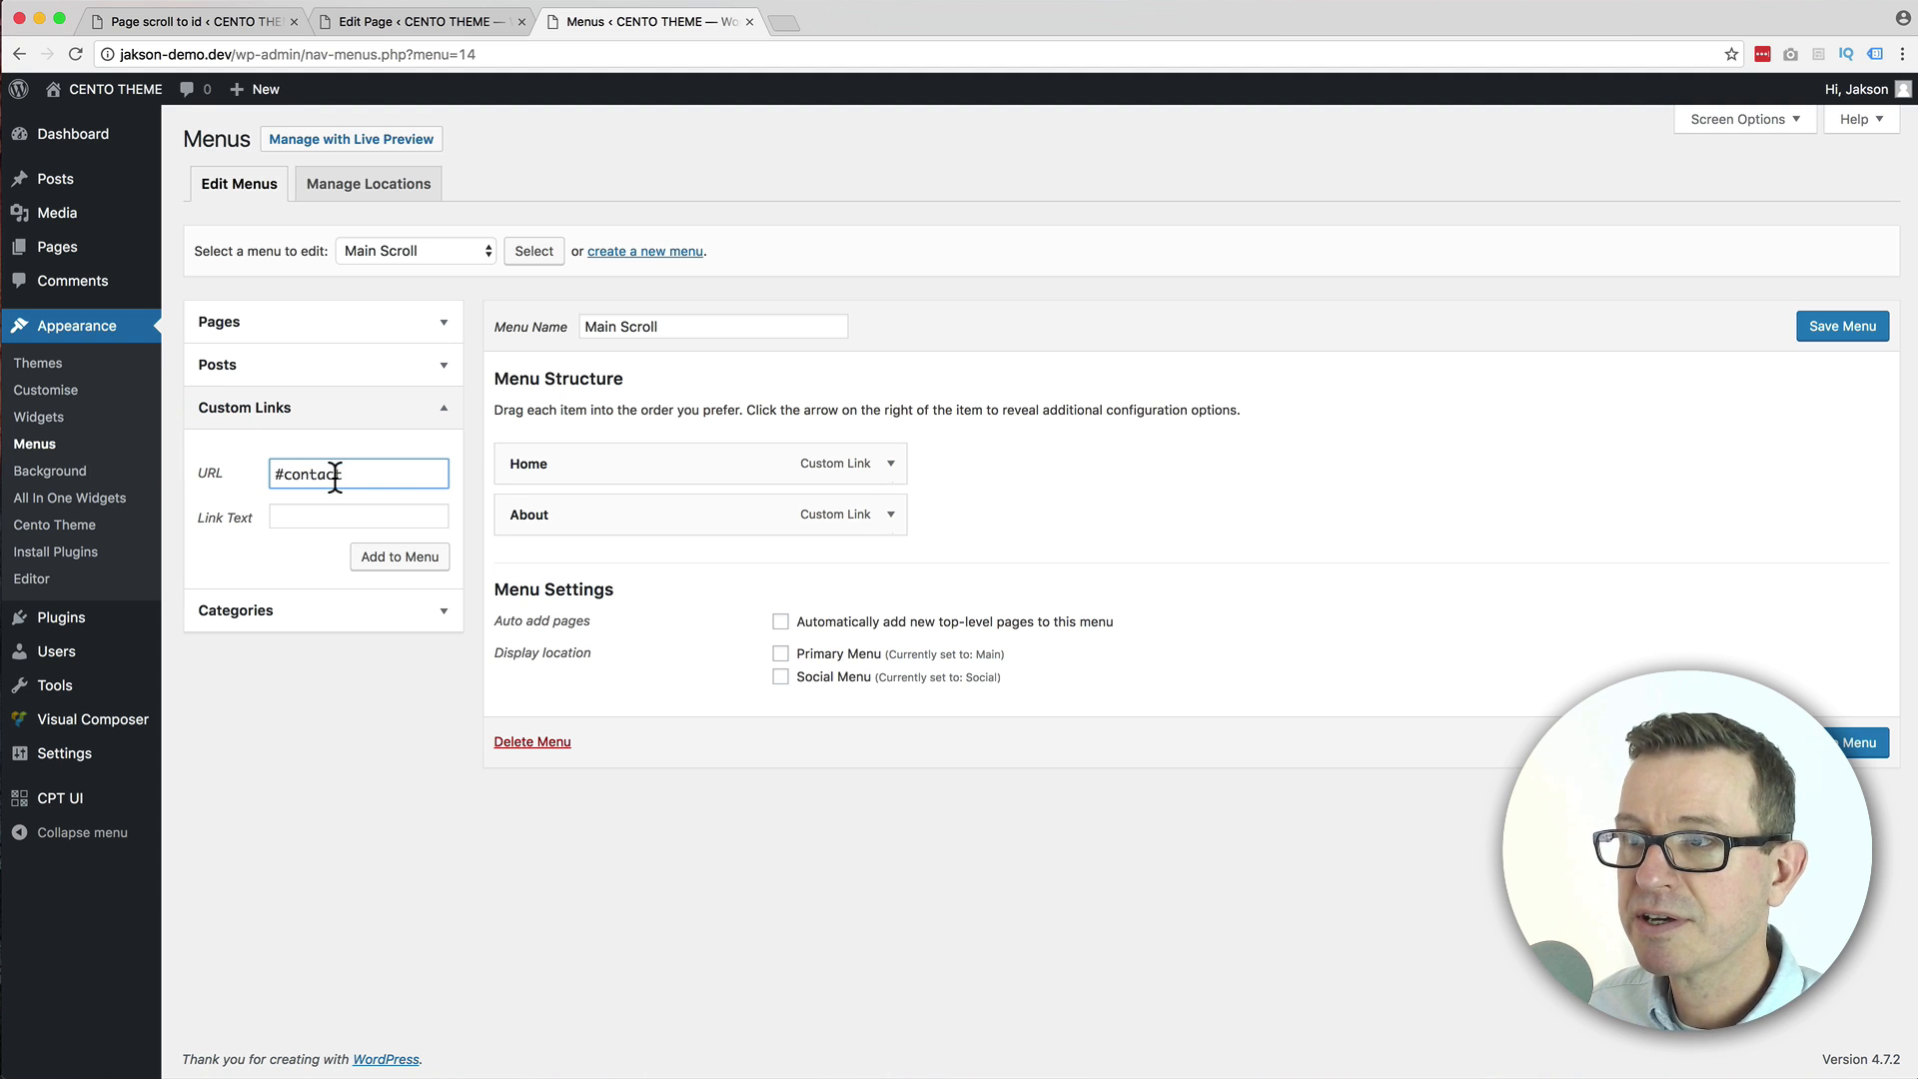
{"action": "left_click", "coordinate": [335, 516]}
{"action": "type", "text": "Contact"}
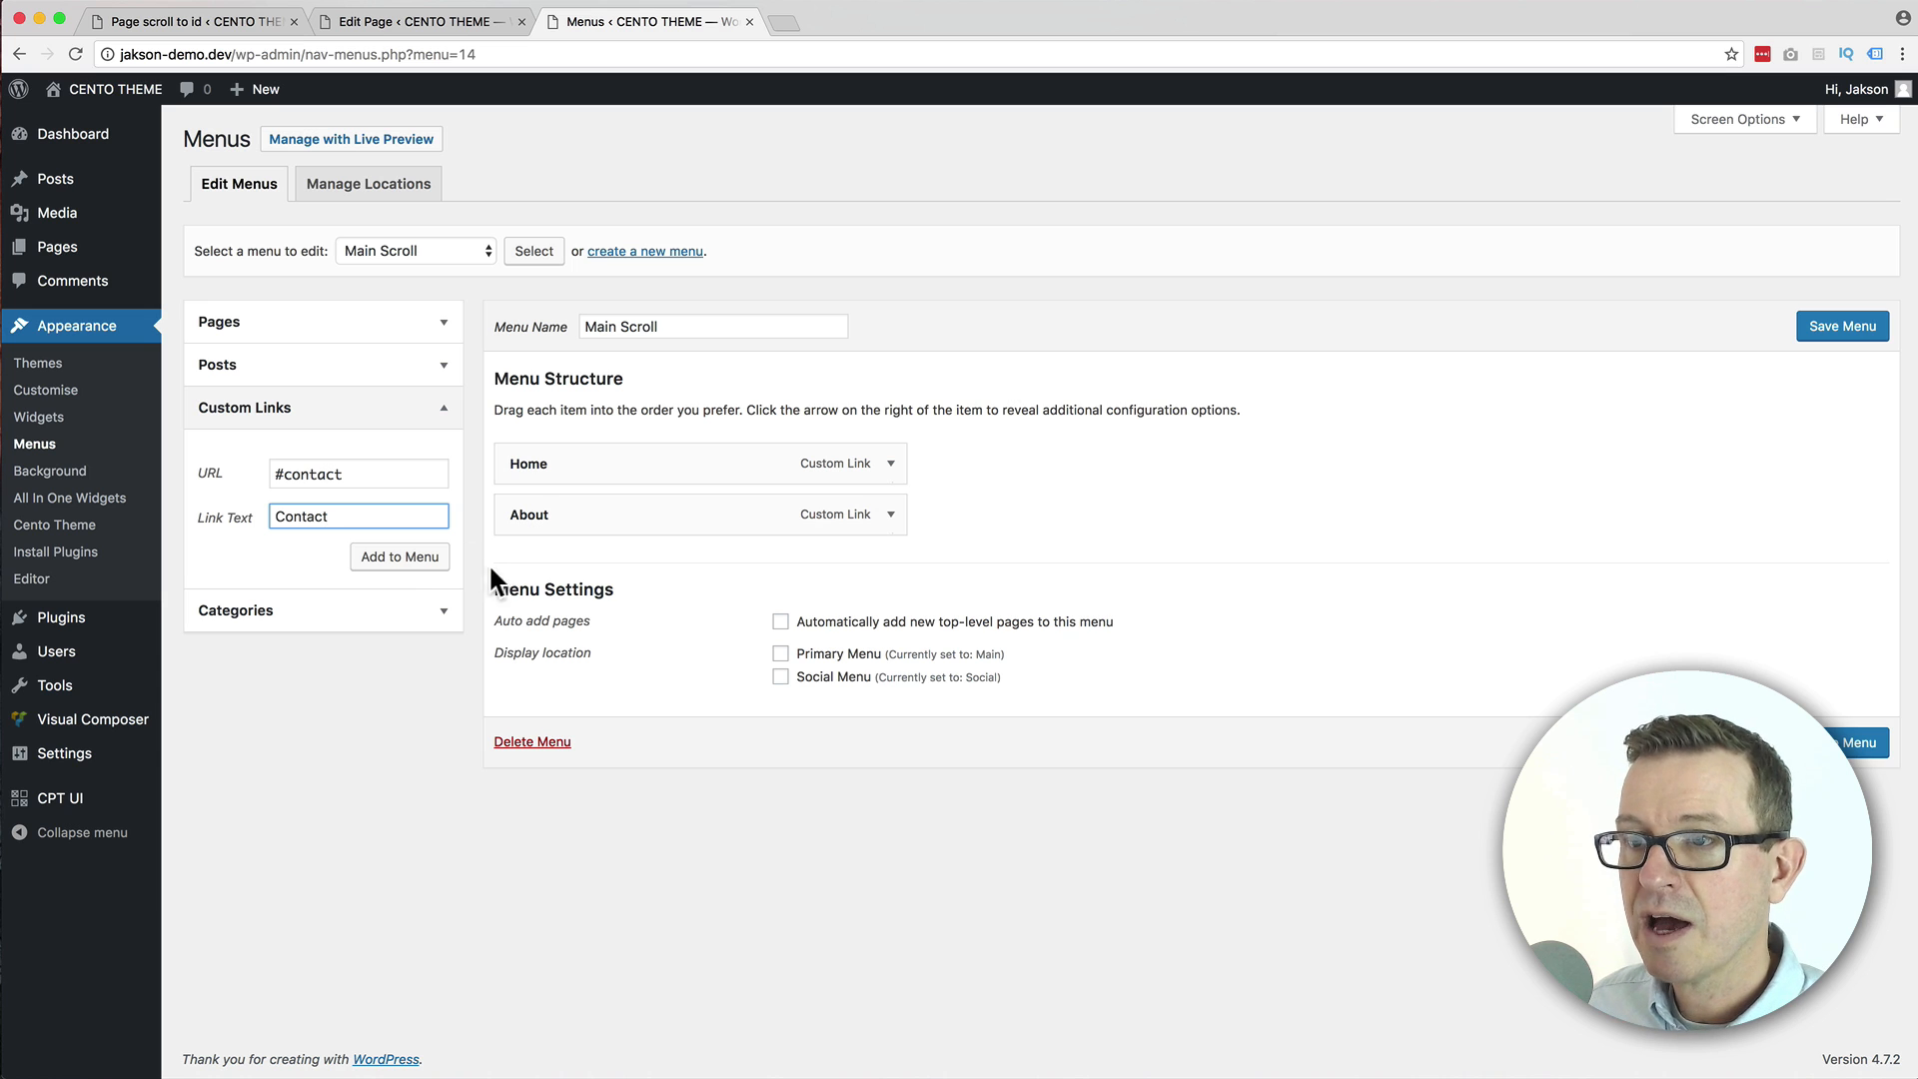
{"action": "left_click", "coordinate": [399, 557]}
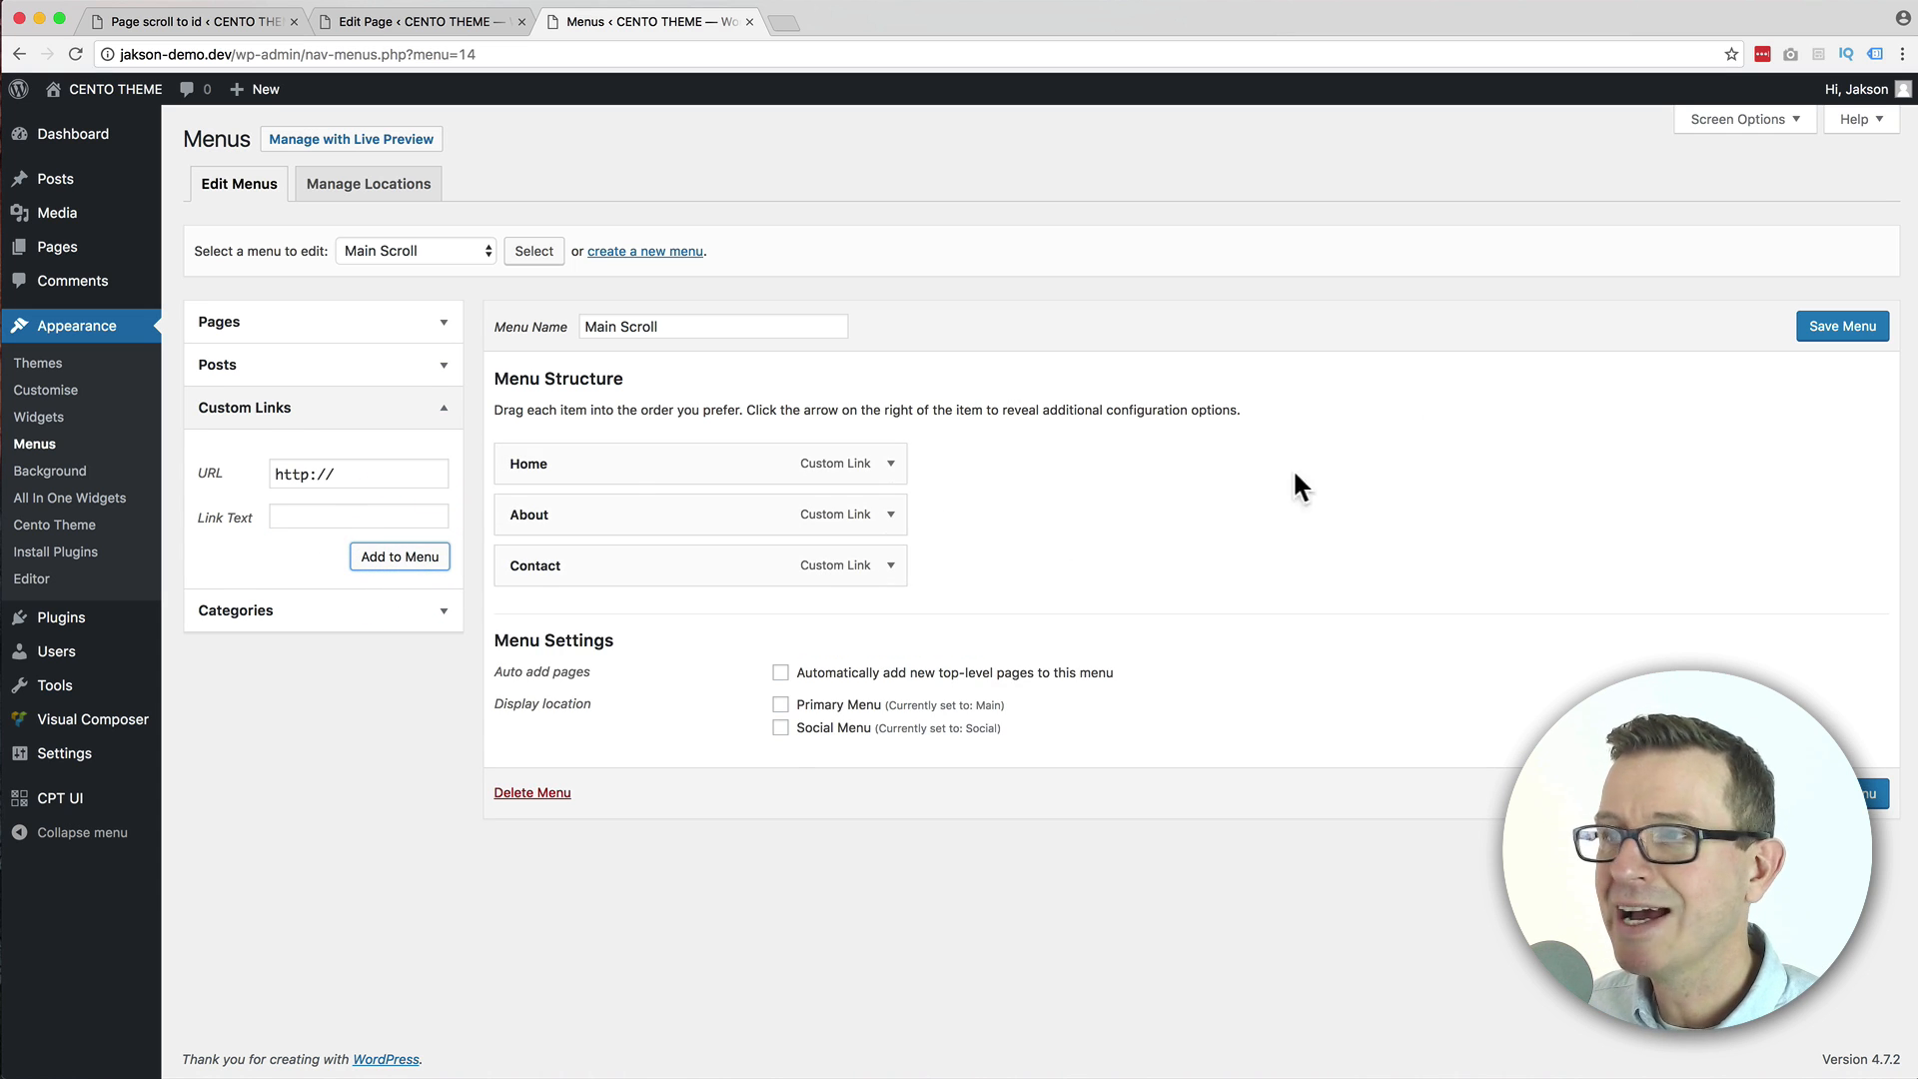
Reload the site's front page in Firefox to check its navigation menu, and return to the menu editor in Chrome.
{"action": "key", "text": "super+Tab"}
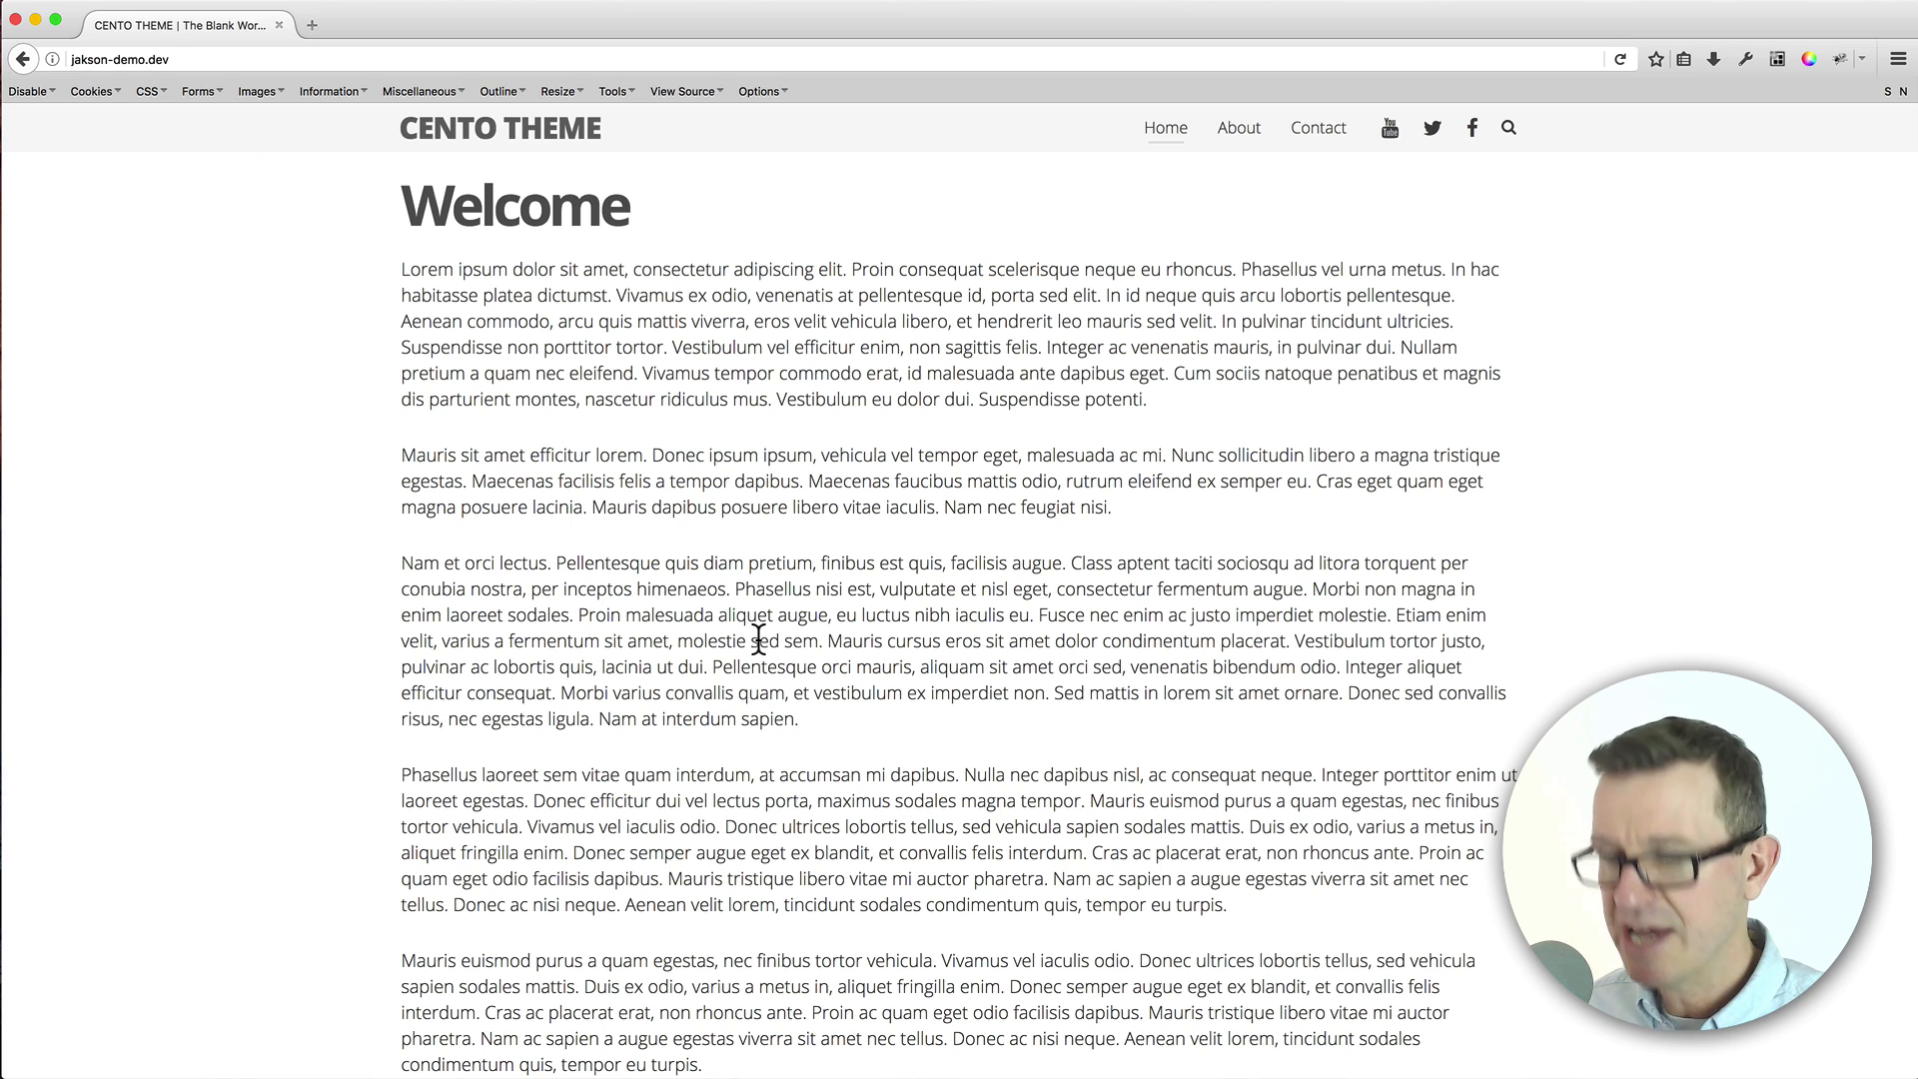
{"action": "key", "text": "super+r"}
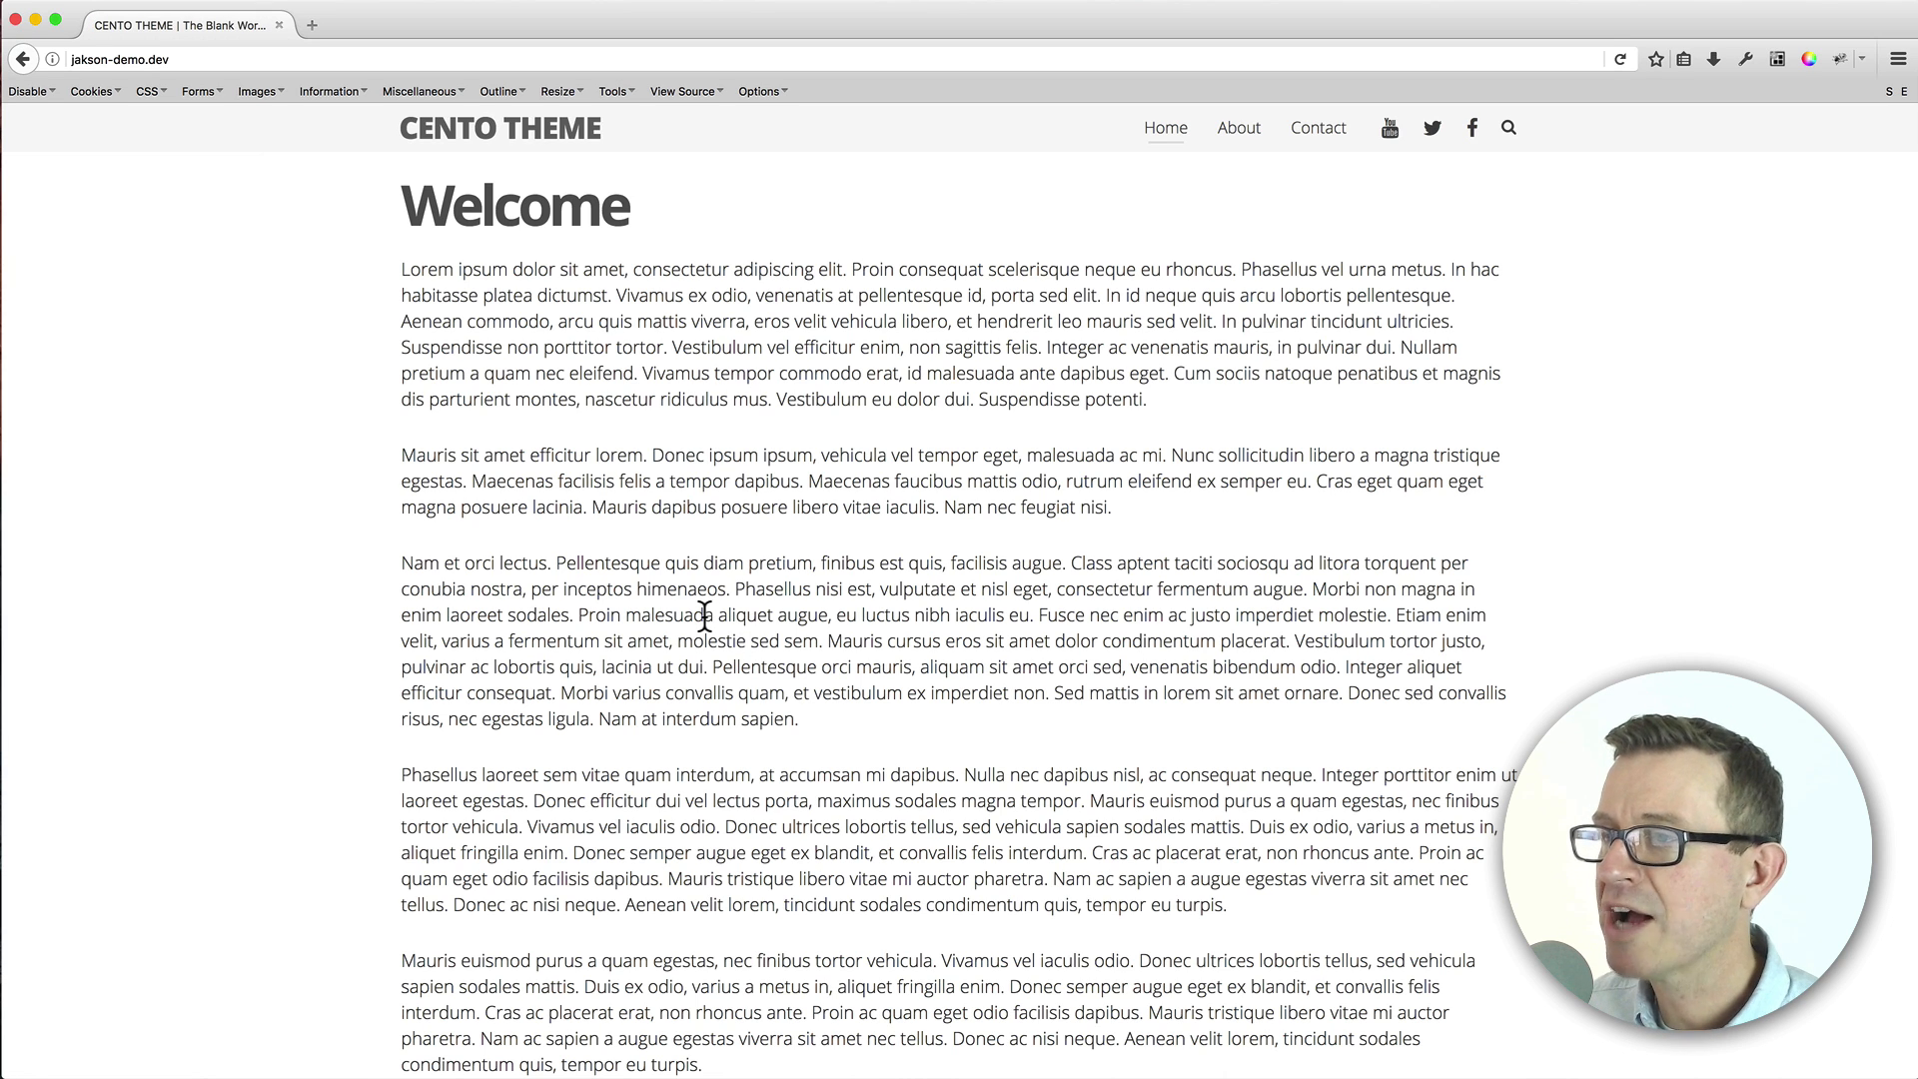
{"action": "key", "text": "super+Tab"}
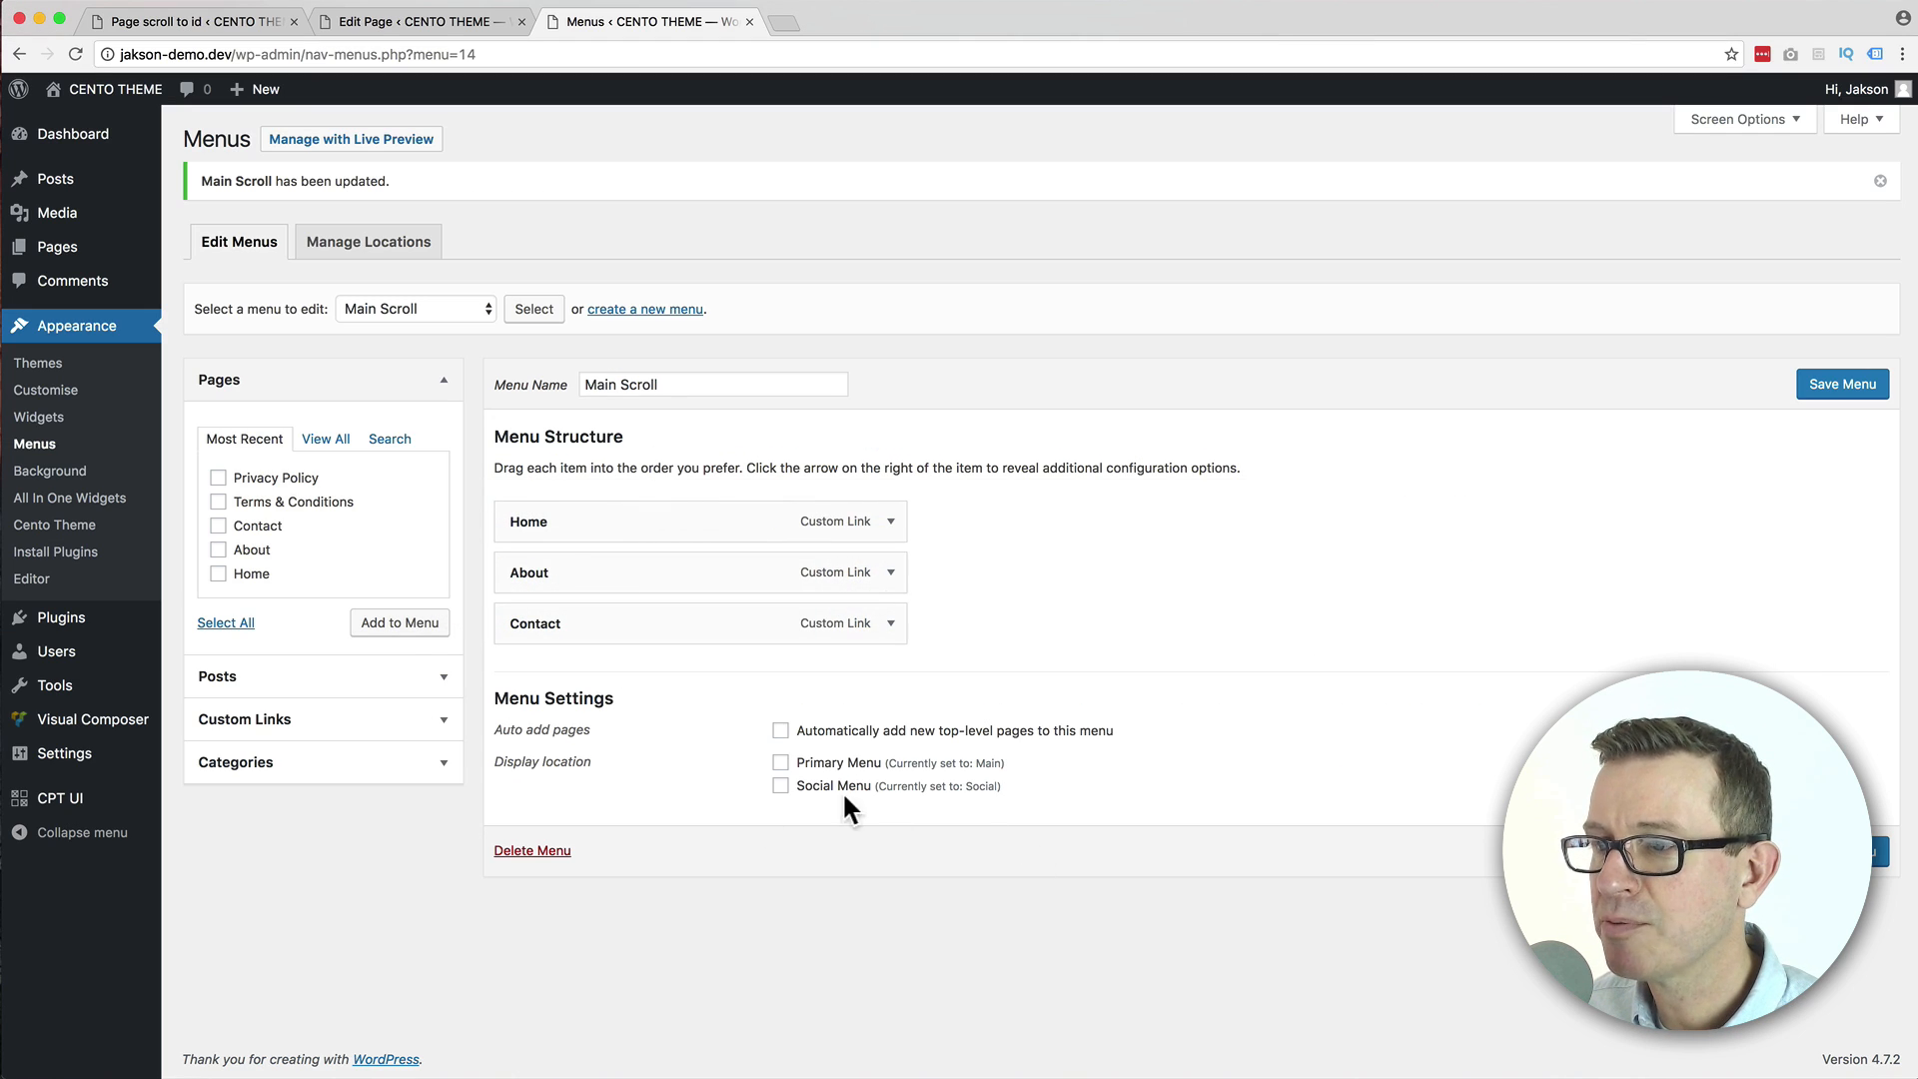
Assign the Main Scroll menu to the Primary Menu display location and save the menu.
{"action": "left_click", "coordinate": [778, 764]}
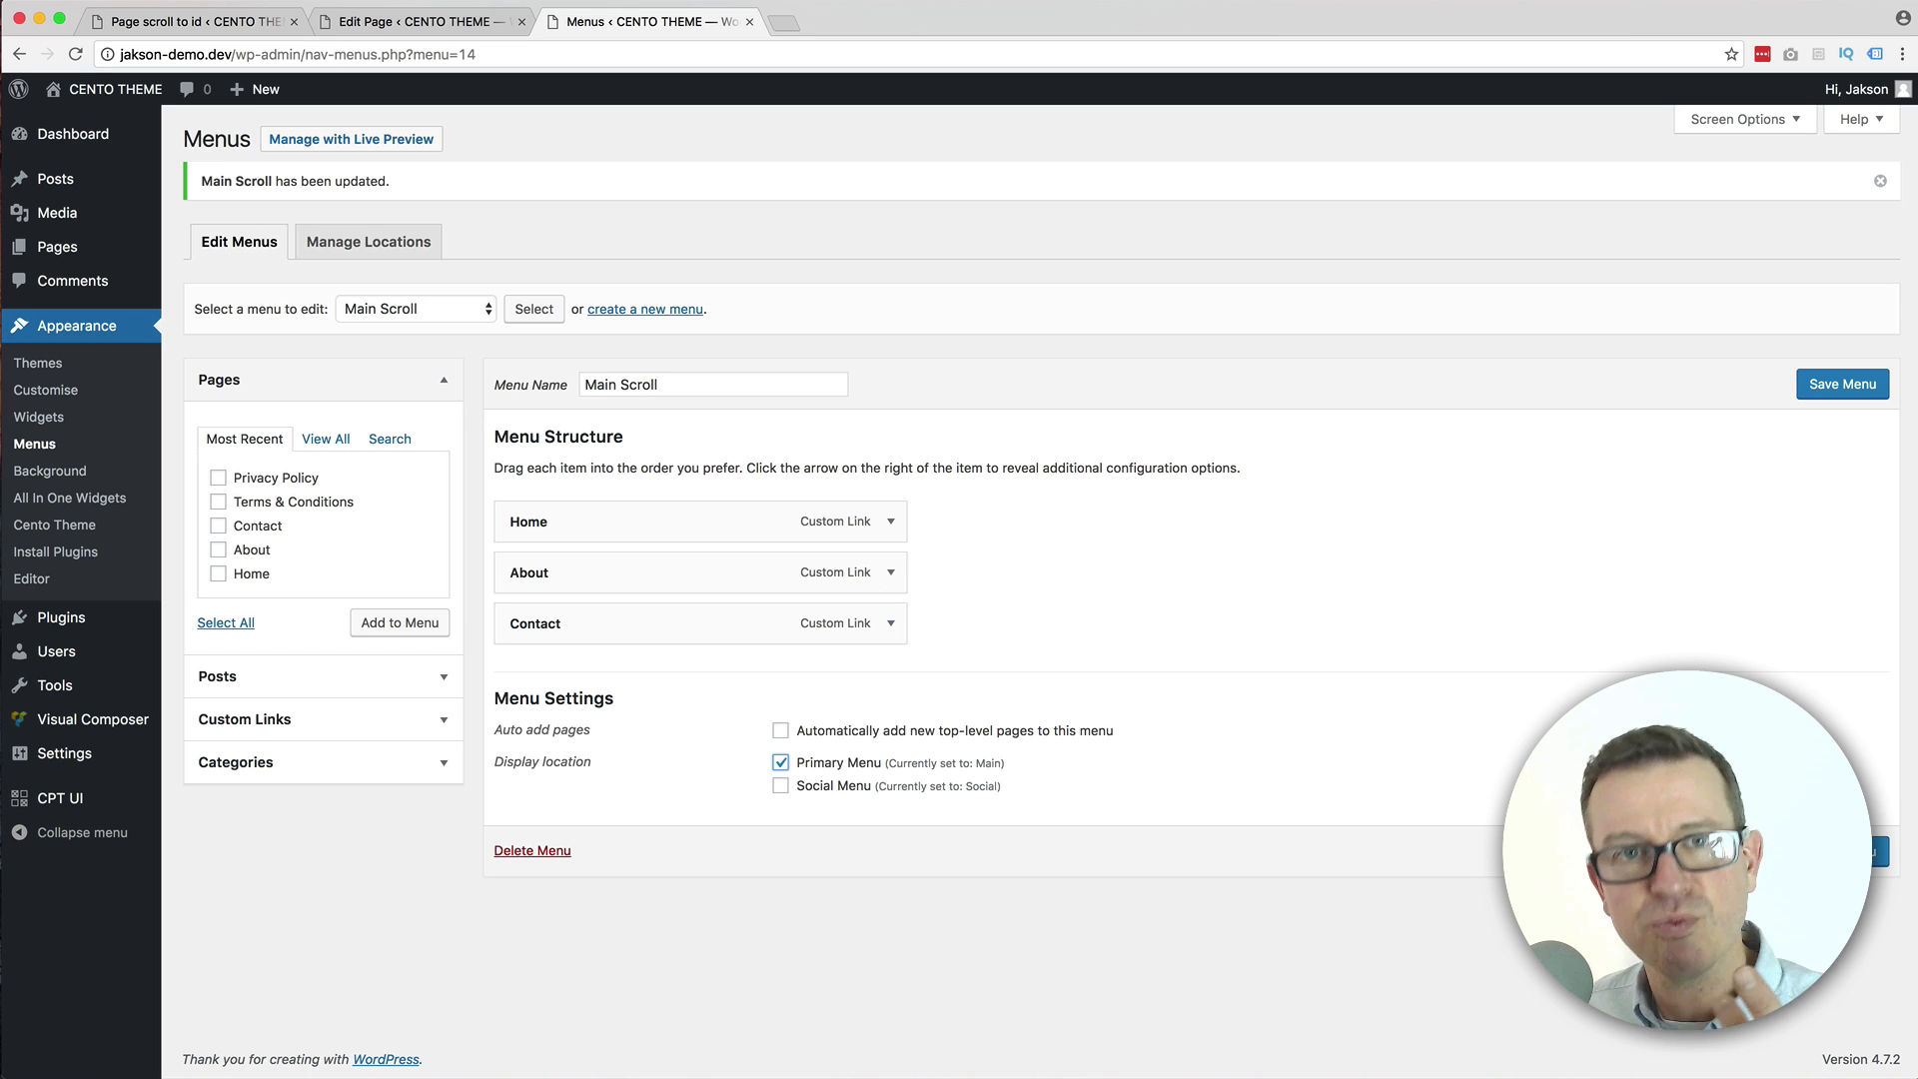
{"action": "left_click", "coordinate": [1880, 852]}
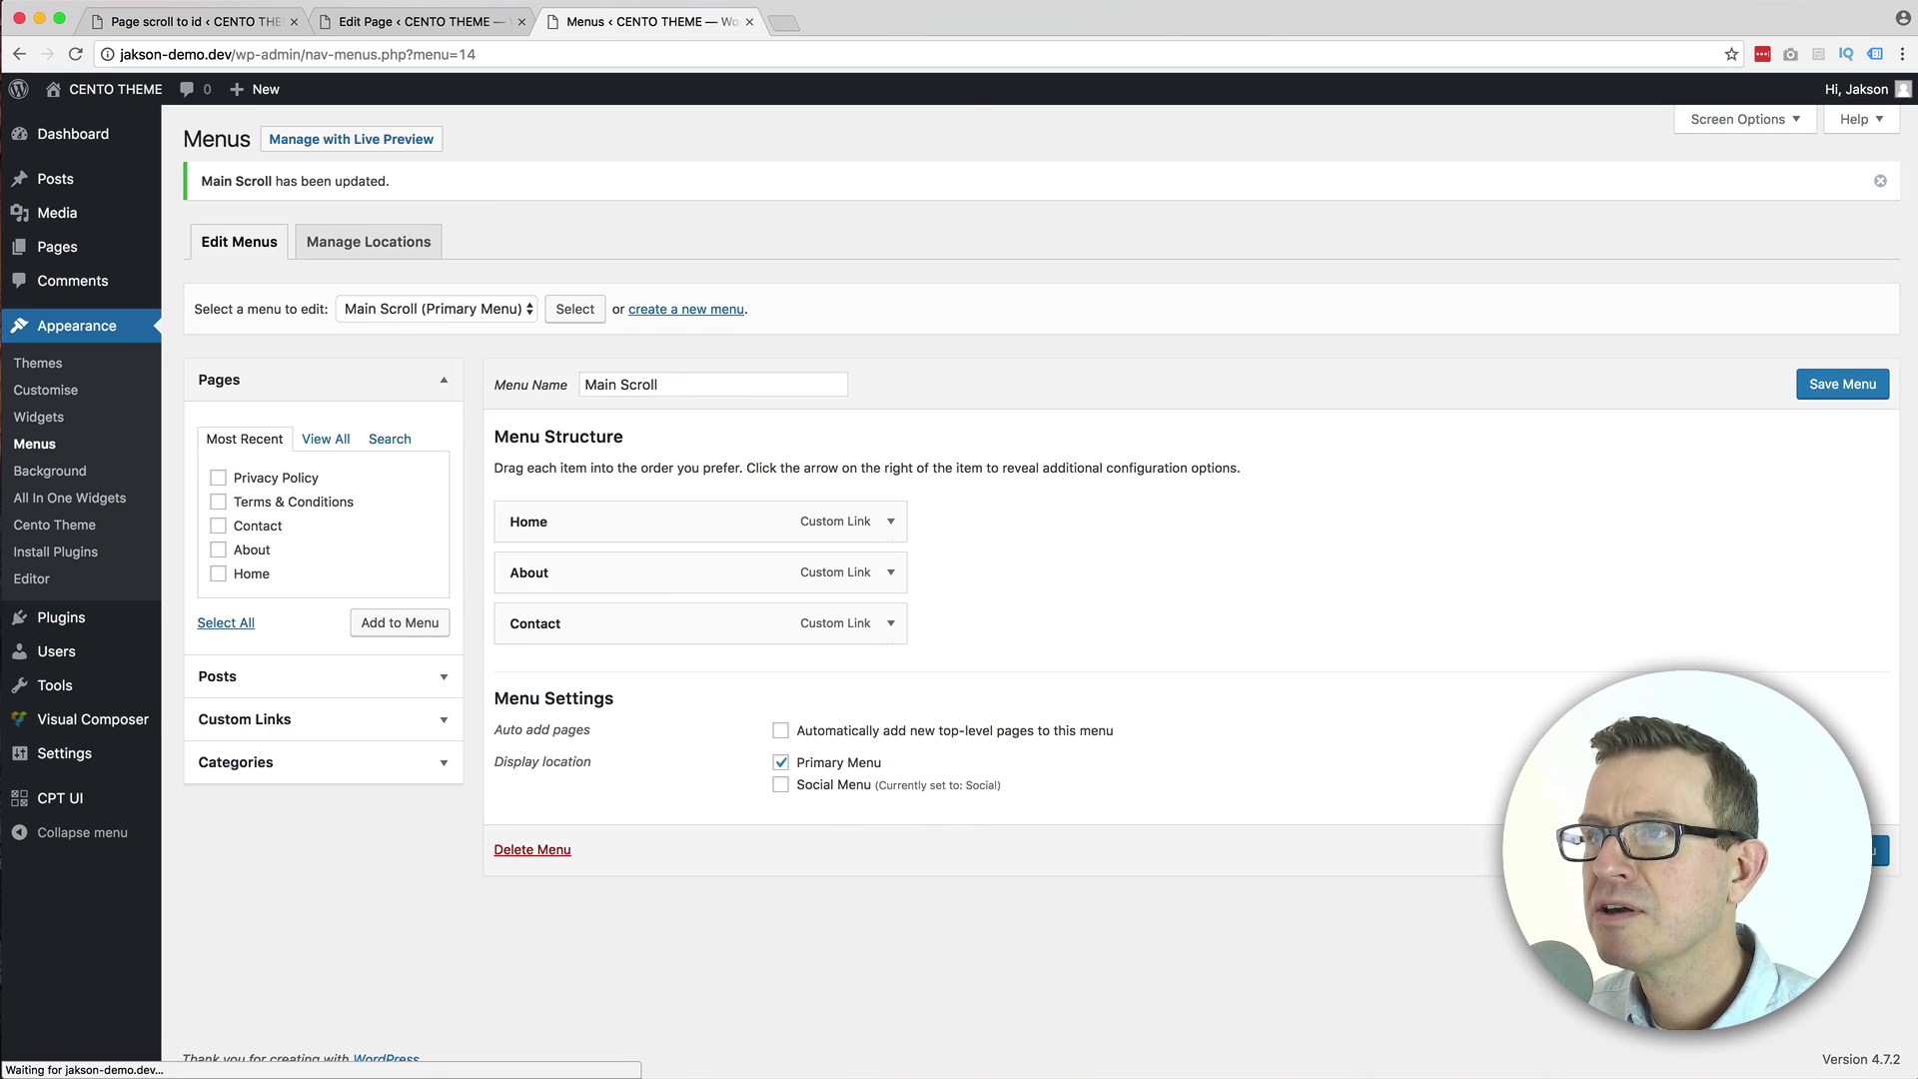
Reload the front page in Firefox and test the About and Contact menu links.
{"action": "key", "text": "super+Tab"}
{"action": "key", "text": "super+r"}
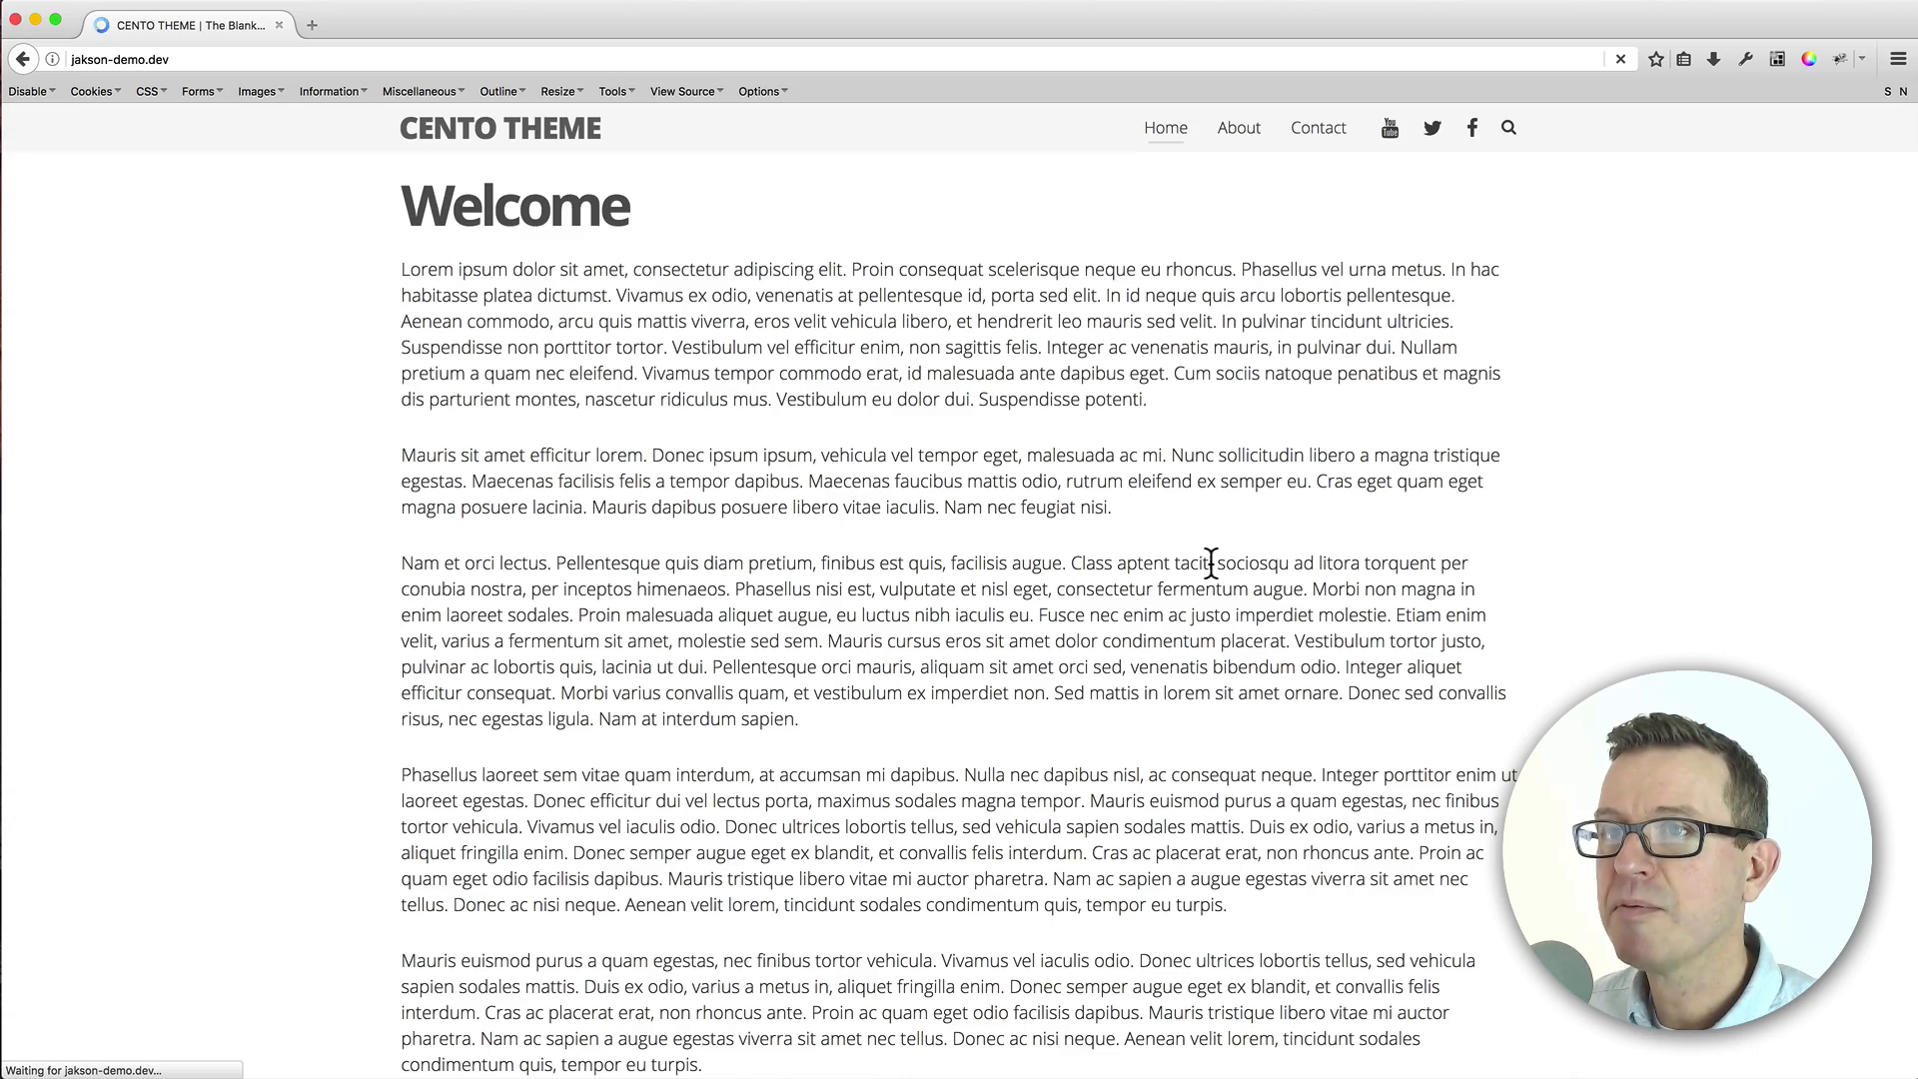
{"action": "left_click", "coordinate": [1239, 128]}
{"action": "scroll", "coordinate": [1235, 205], "scroll_direction": "up", "scroll_amount": 8}
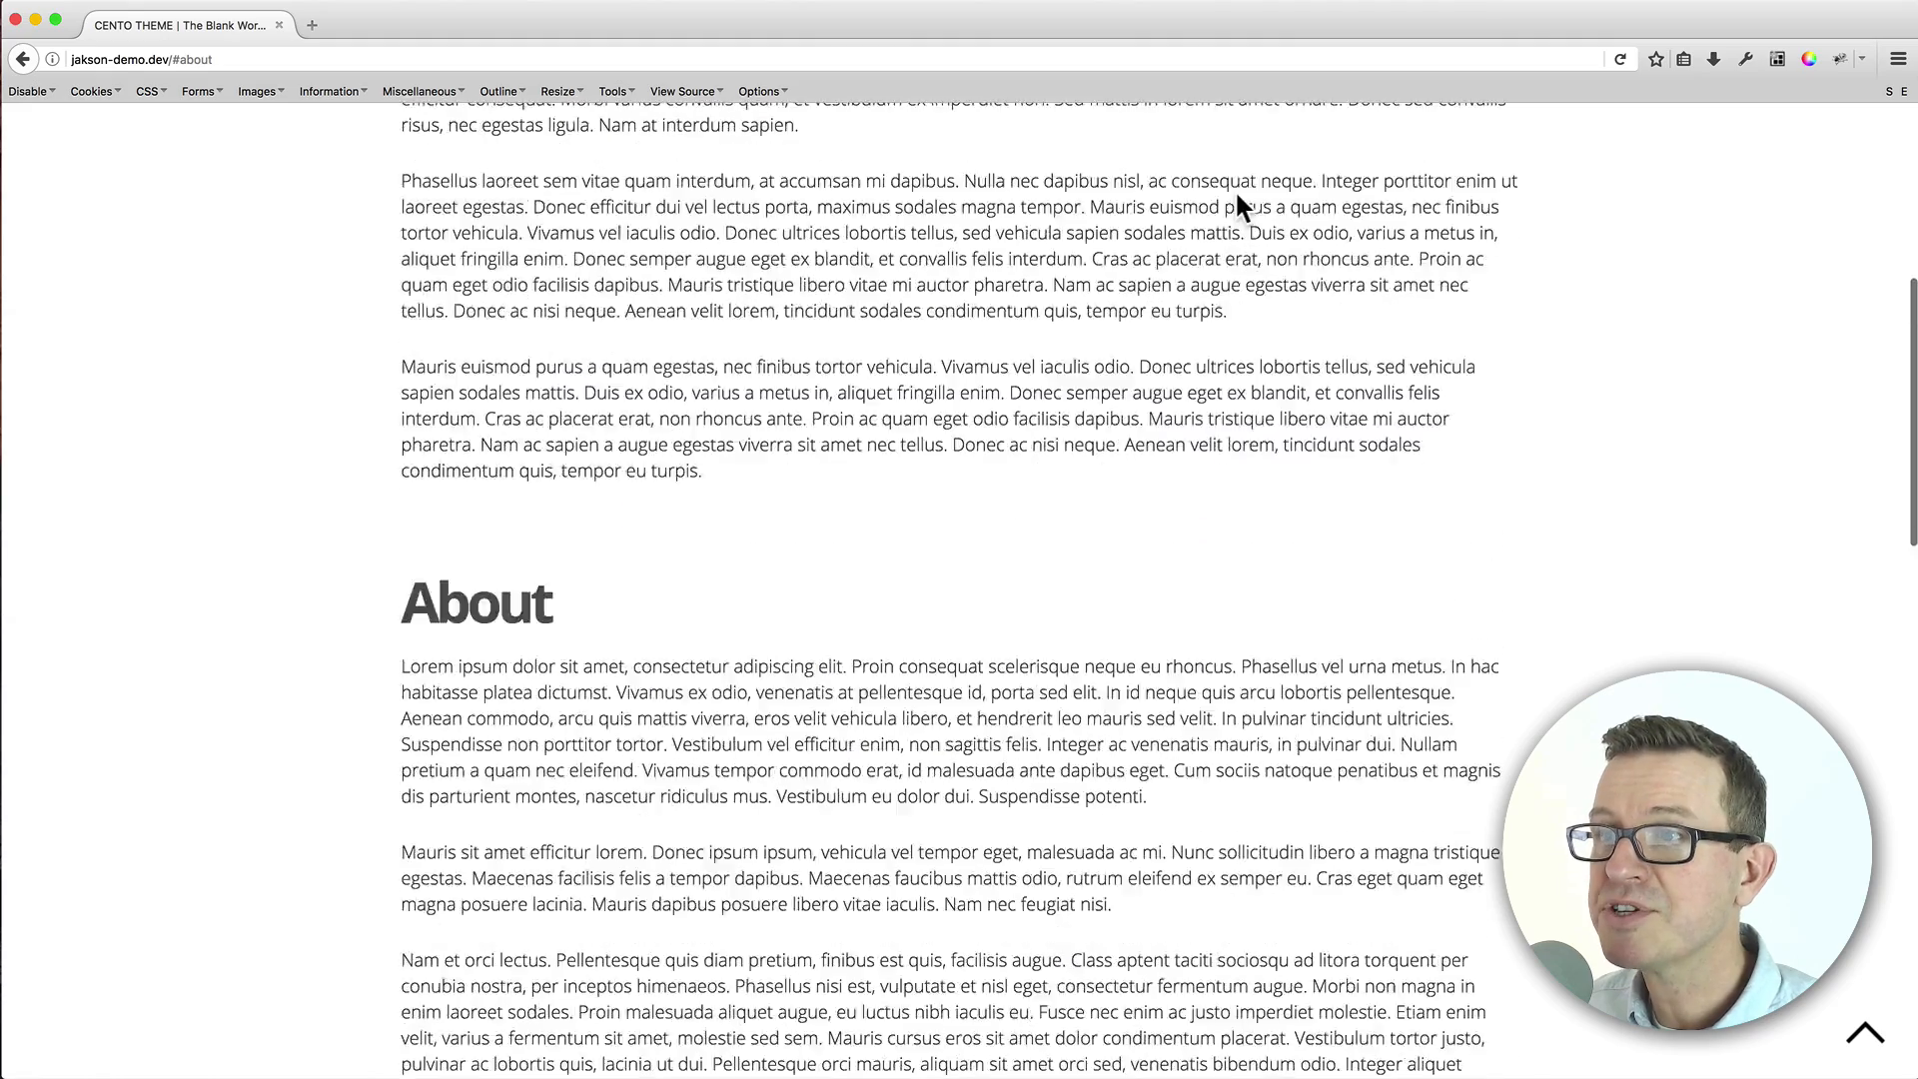
{"action": "scroll", "coordinate": [1237, 196], "scroll_direction": "up", "scroll_amount": 10}
{"action": "left_click", "coordinate": [1323, 130]}
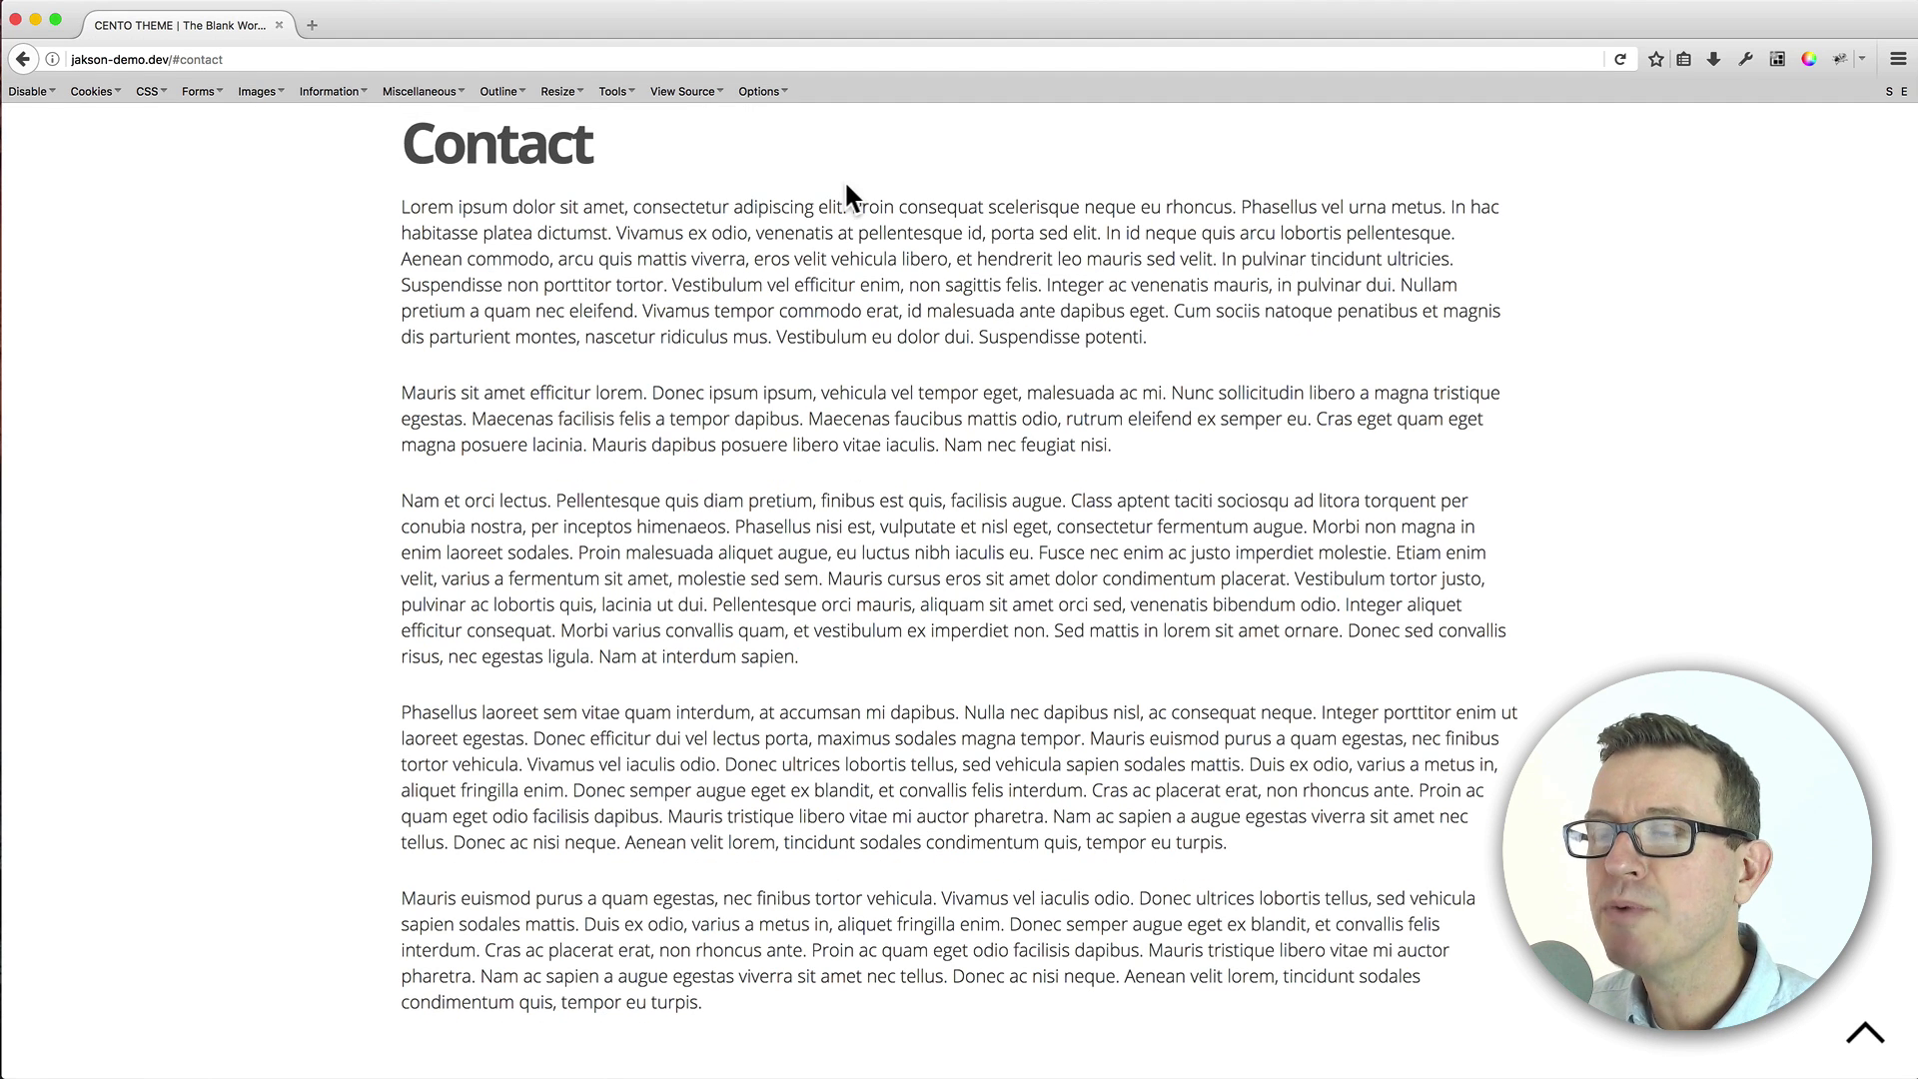
Back in Chrome, enable the CSS Classes advanced menu property and give the Home menu item the class ps2id.
{"action": "key", "text": "super+Tab"}
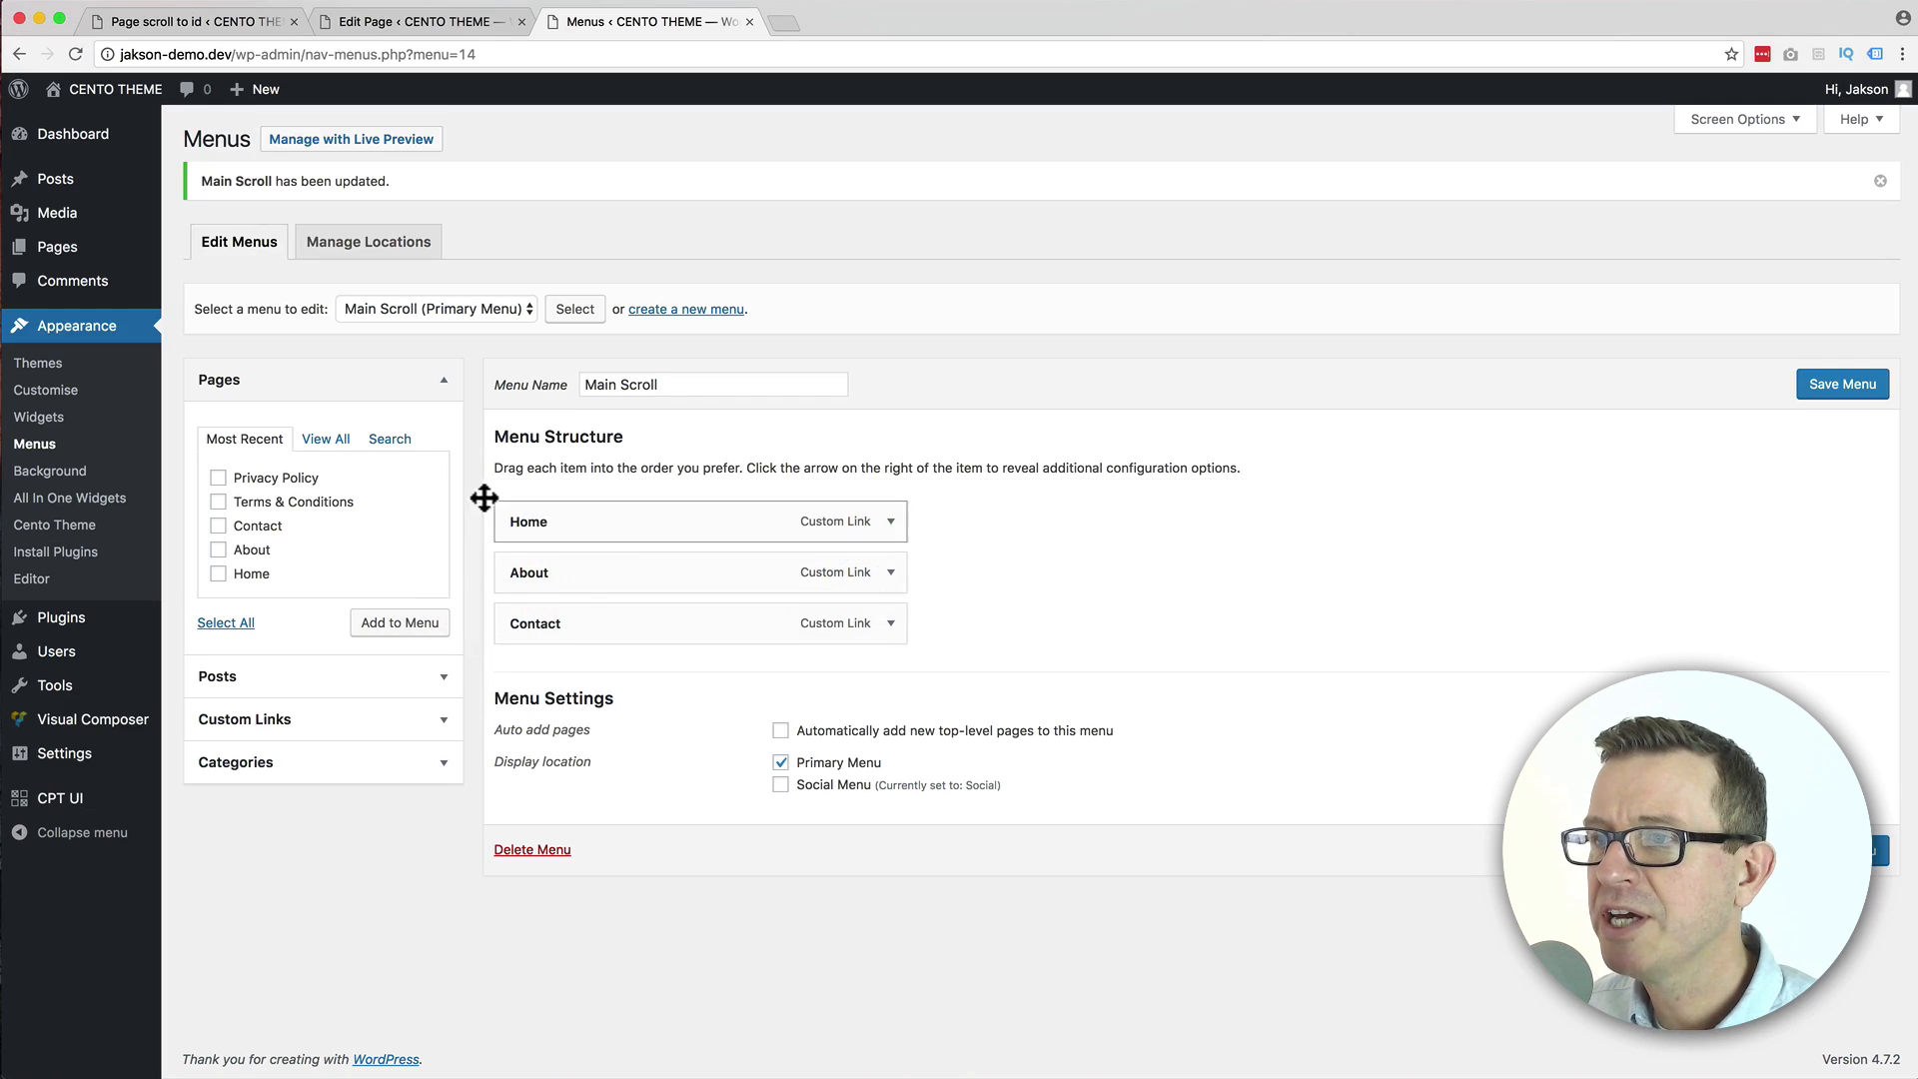
{"action": "left_click", "coordinate": [890, 521]}
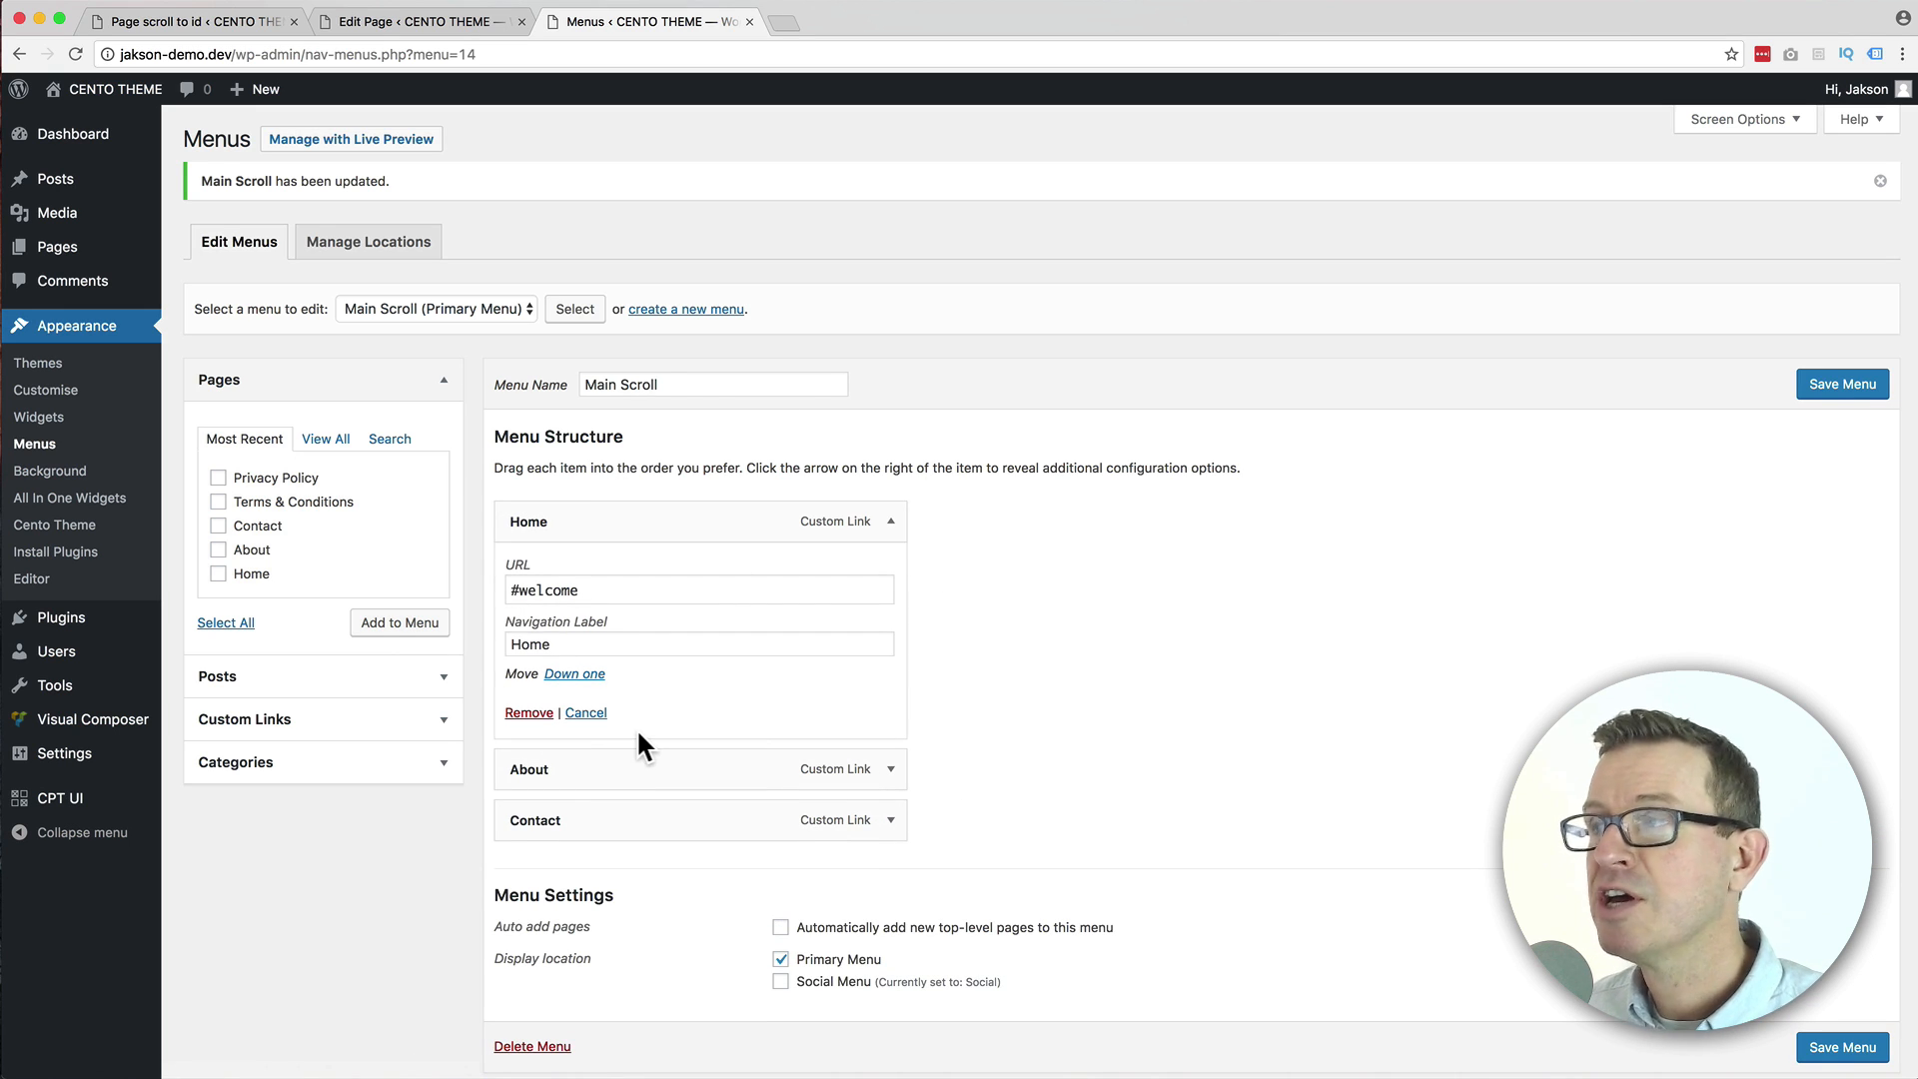
{"action": "left_click", "coordinate": [1762, 122]}
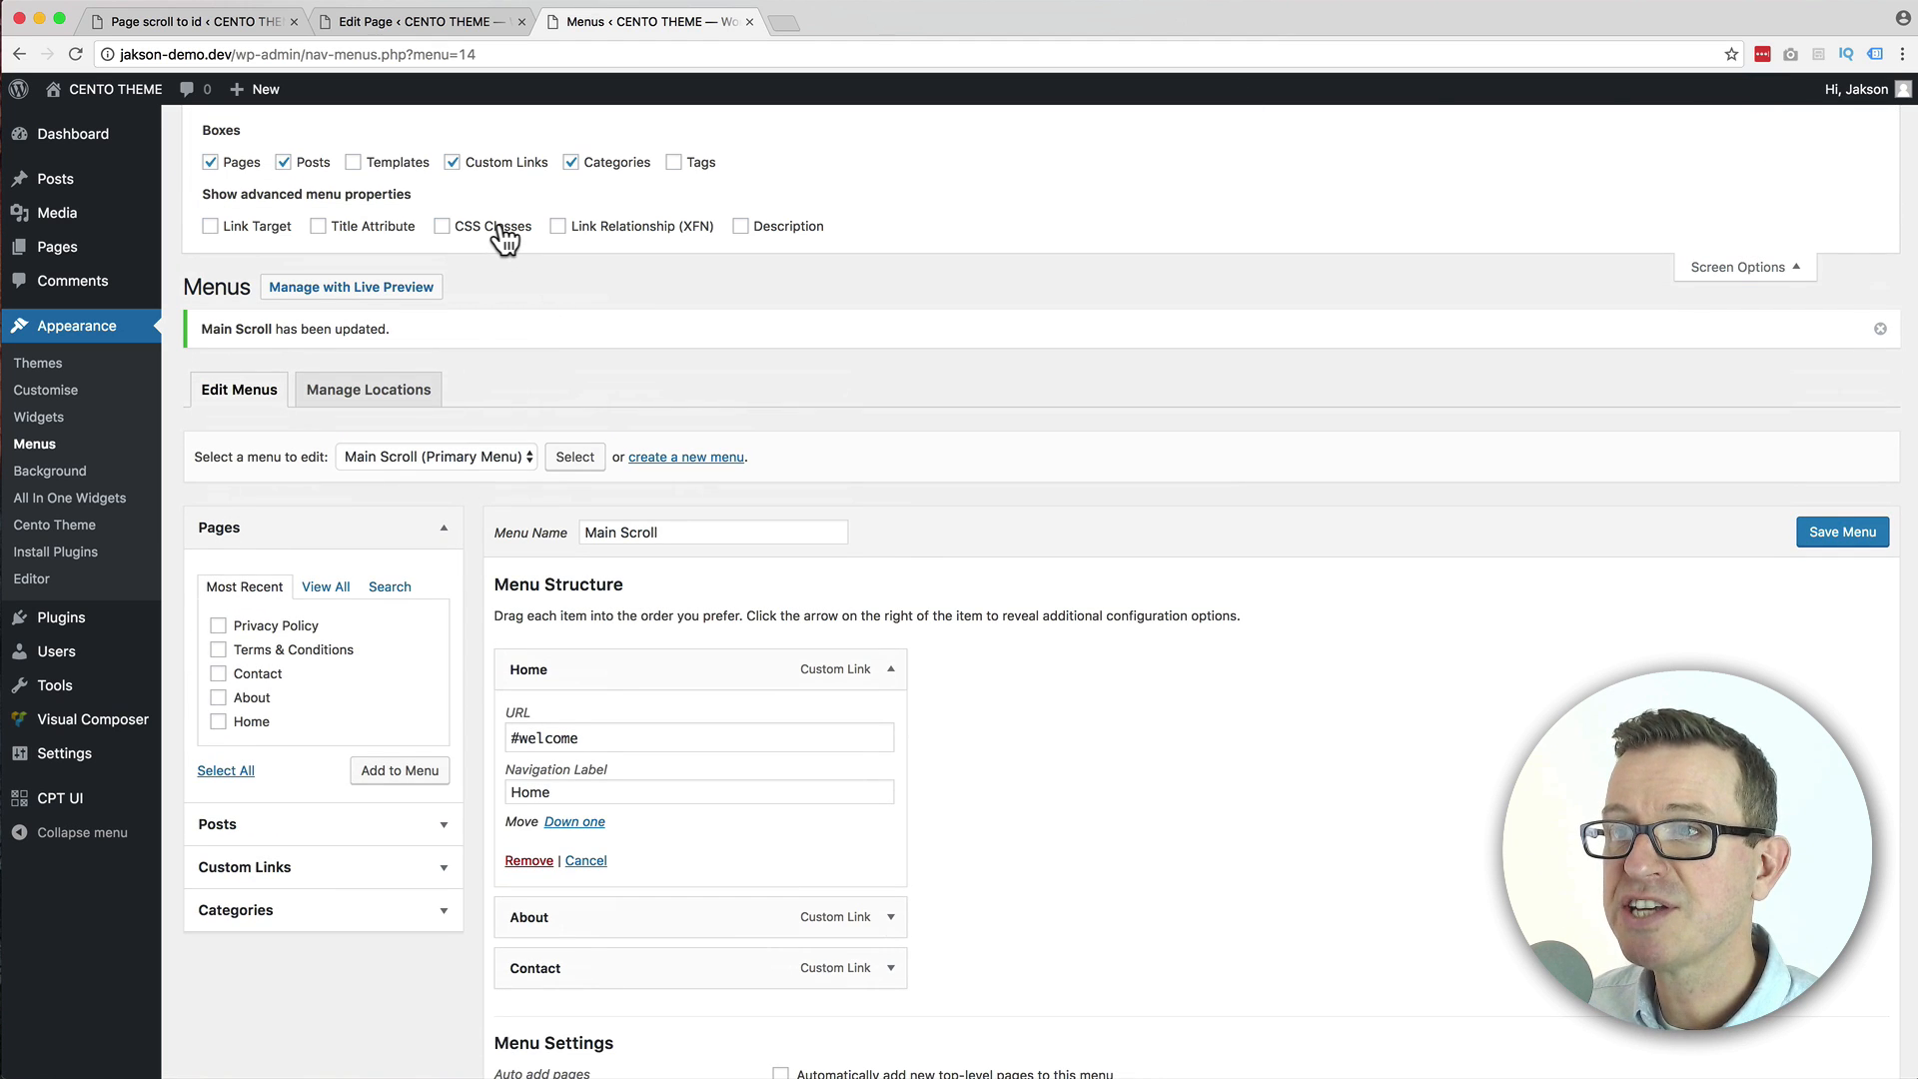
{"action": "left_click", "coordinate": [497, 228]}
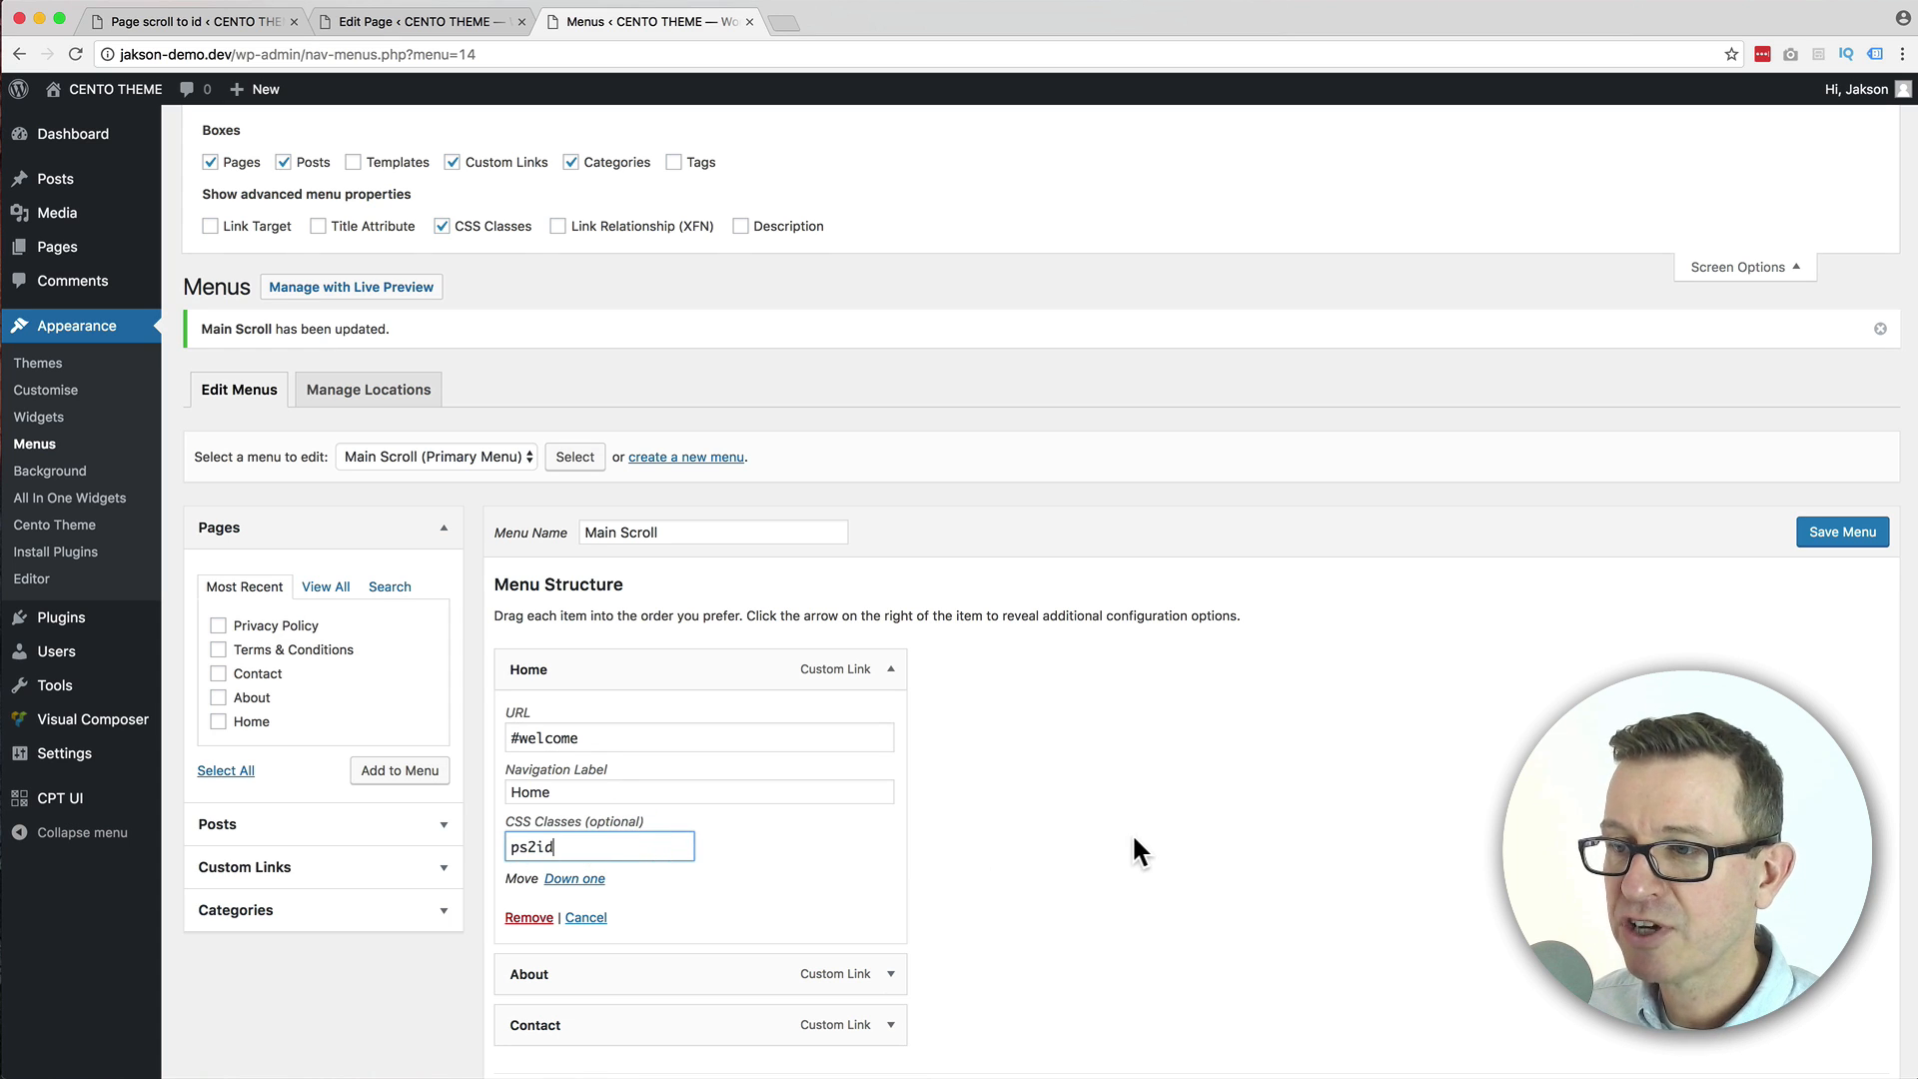
Give the About menu item the CSS class ps2id.
{"action": "scroll", "coordinate": [1133, 850], "scroll_direction": "down", "scroll_amount": 3}
{"action": "left_click", "coordinate": [892, 744]}
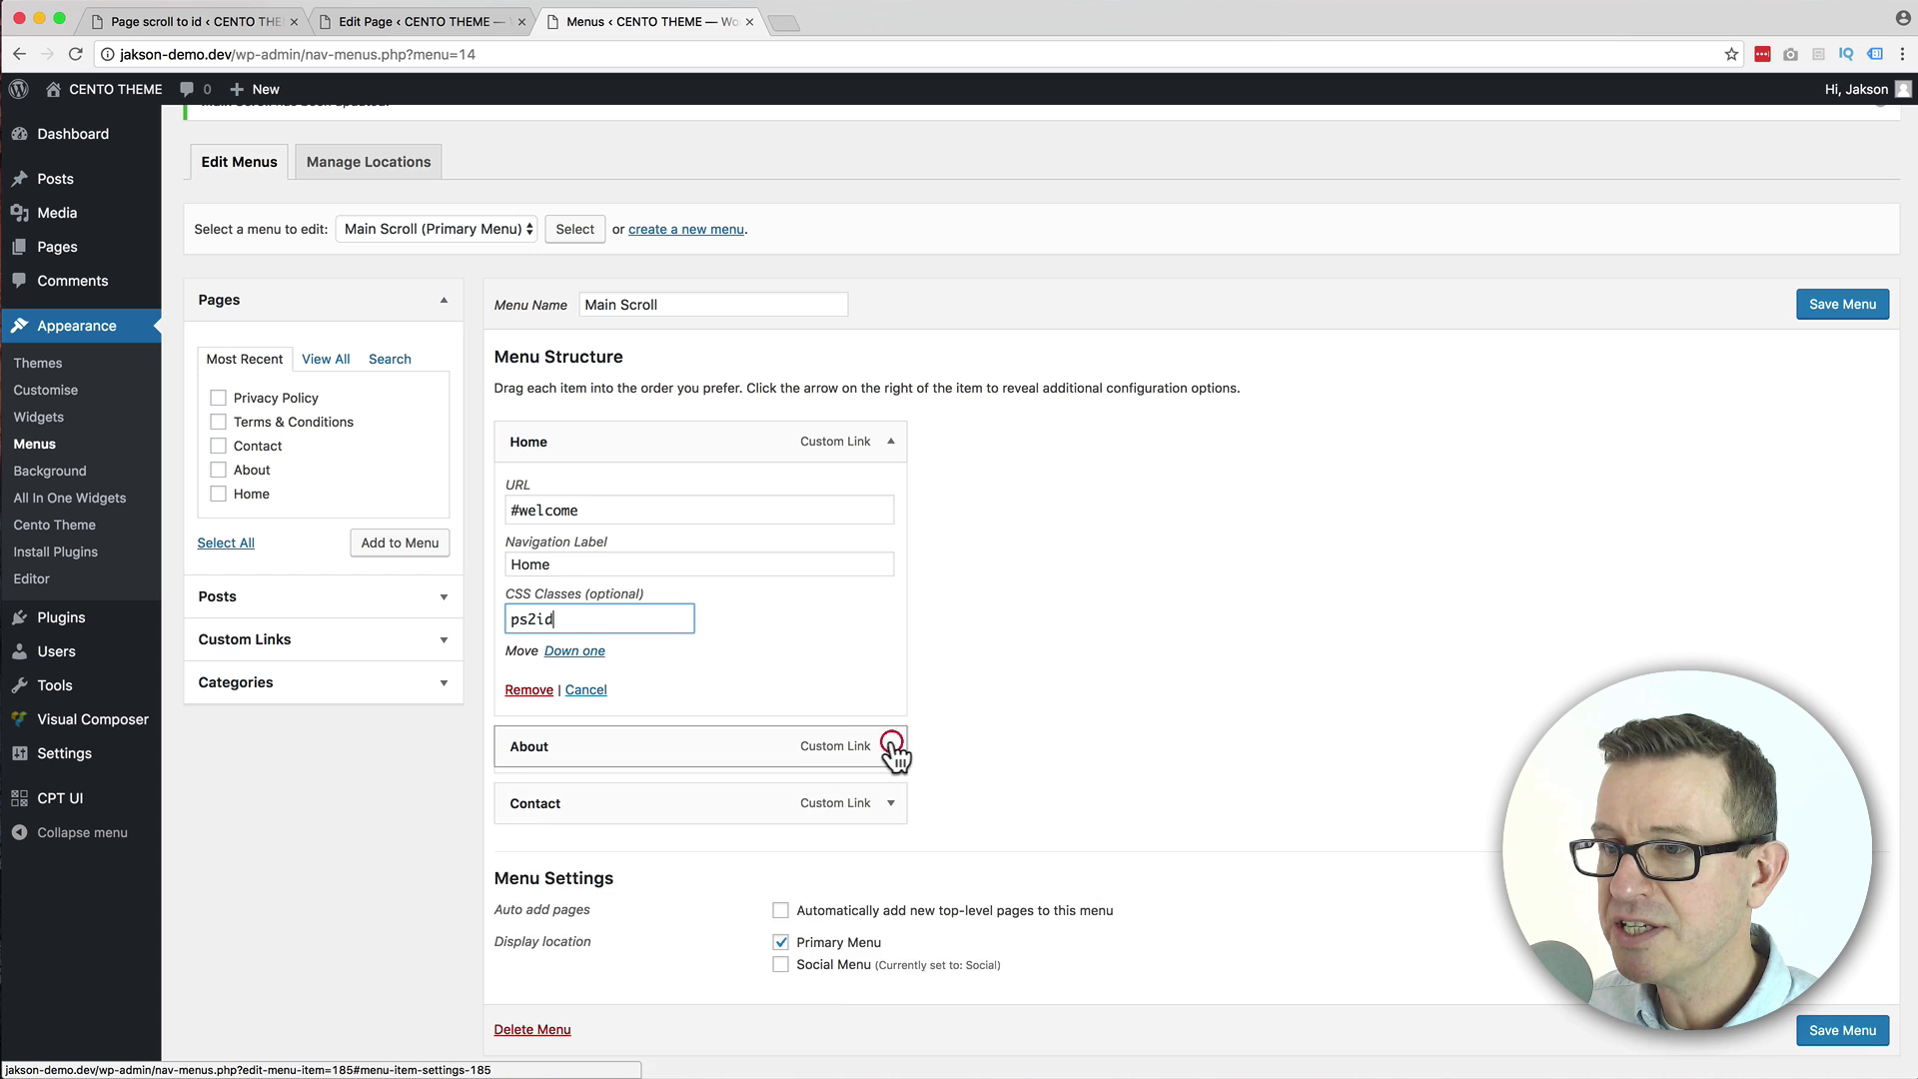
{"action": "left_click", "coordinate": [544, 920]}
{"action": "type", "text": "ps2id"}
Give the Contact menu item the CSS class ps2id and save the Main Scroll menu.
{"action": "scroll", "coordinate": [945, 916], "scroll_direction": "down", "scroll_amount": 3}
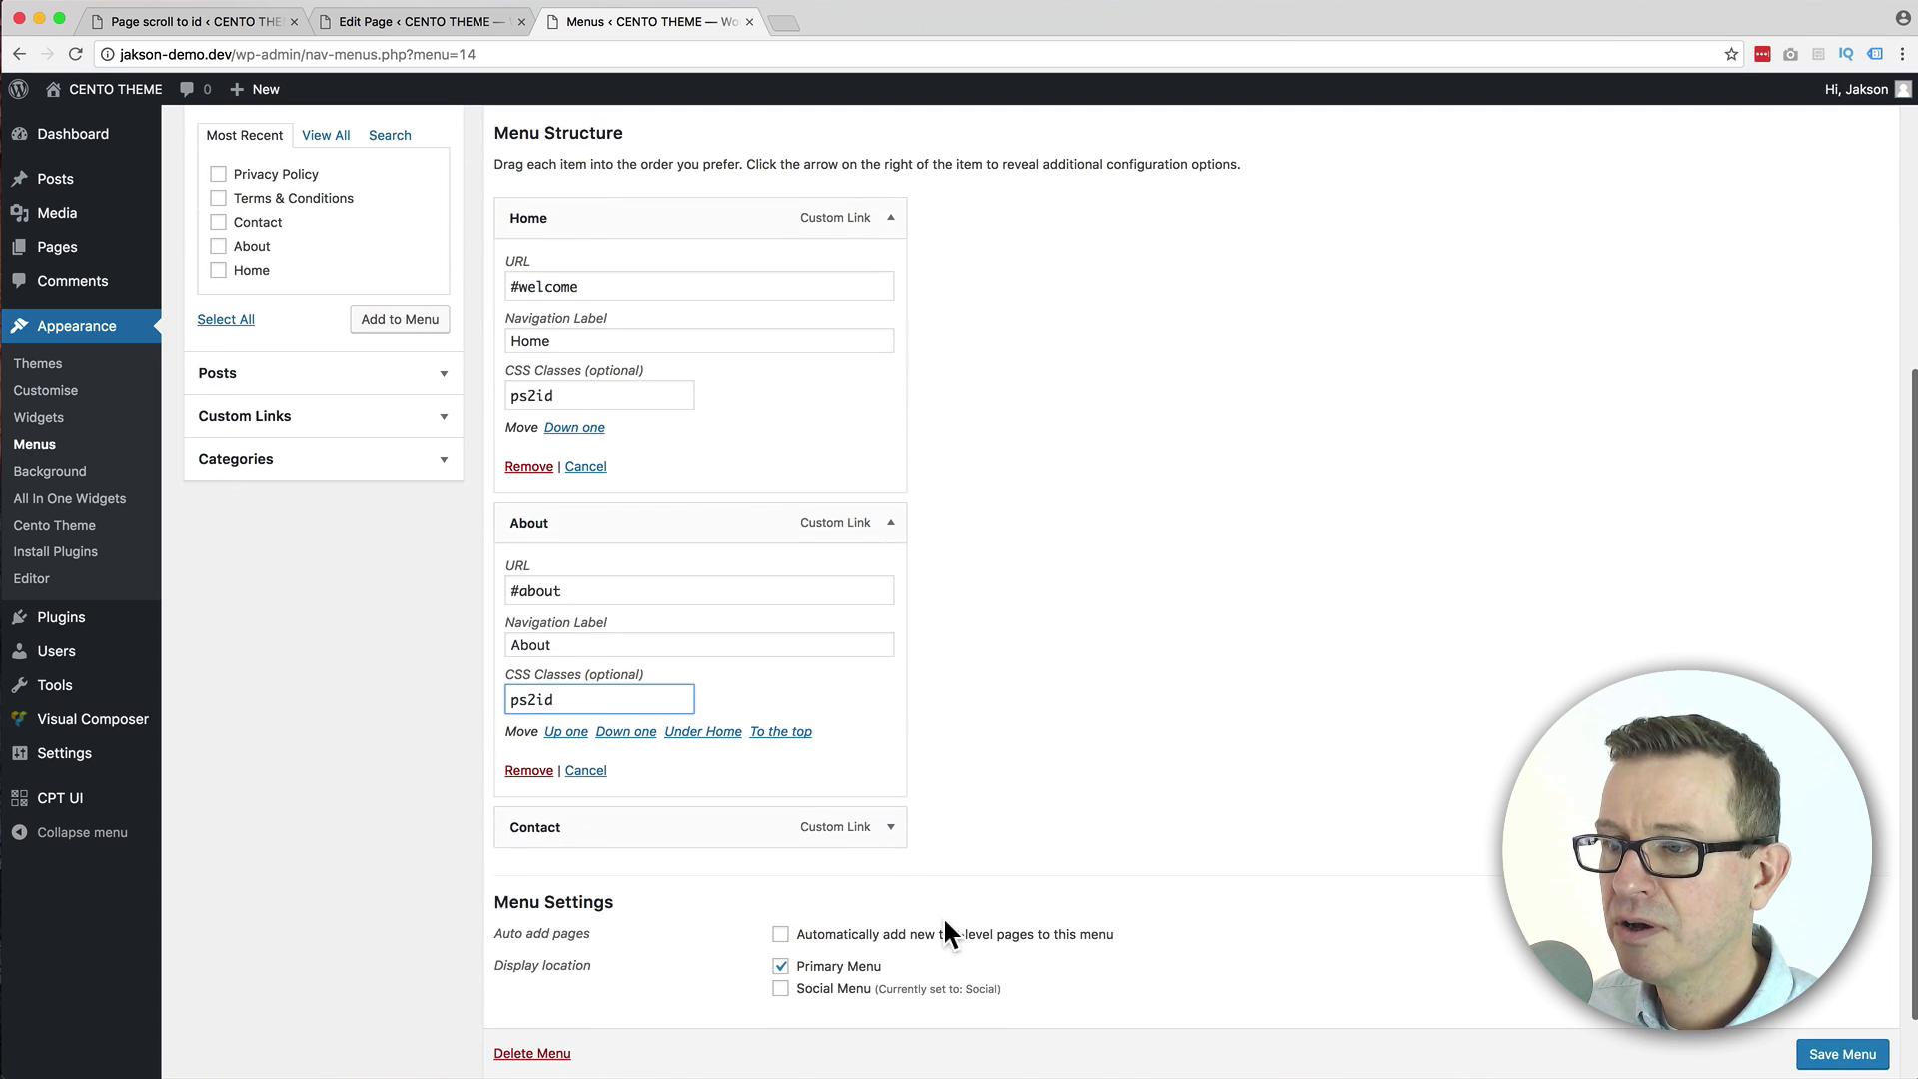
{"action": "left_click", "coordinate": [889, 827]}
{"action": "scroll", "coordinate": [644, 924], "scroll_direction": "down", "scroll_amount": 1}
{"action": "left_click", "coordinate": [595, 910]}
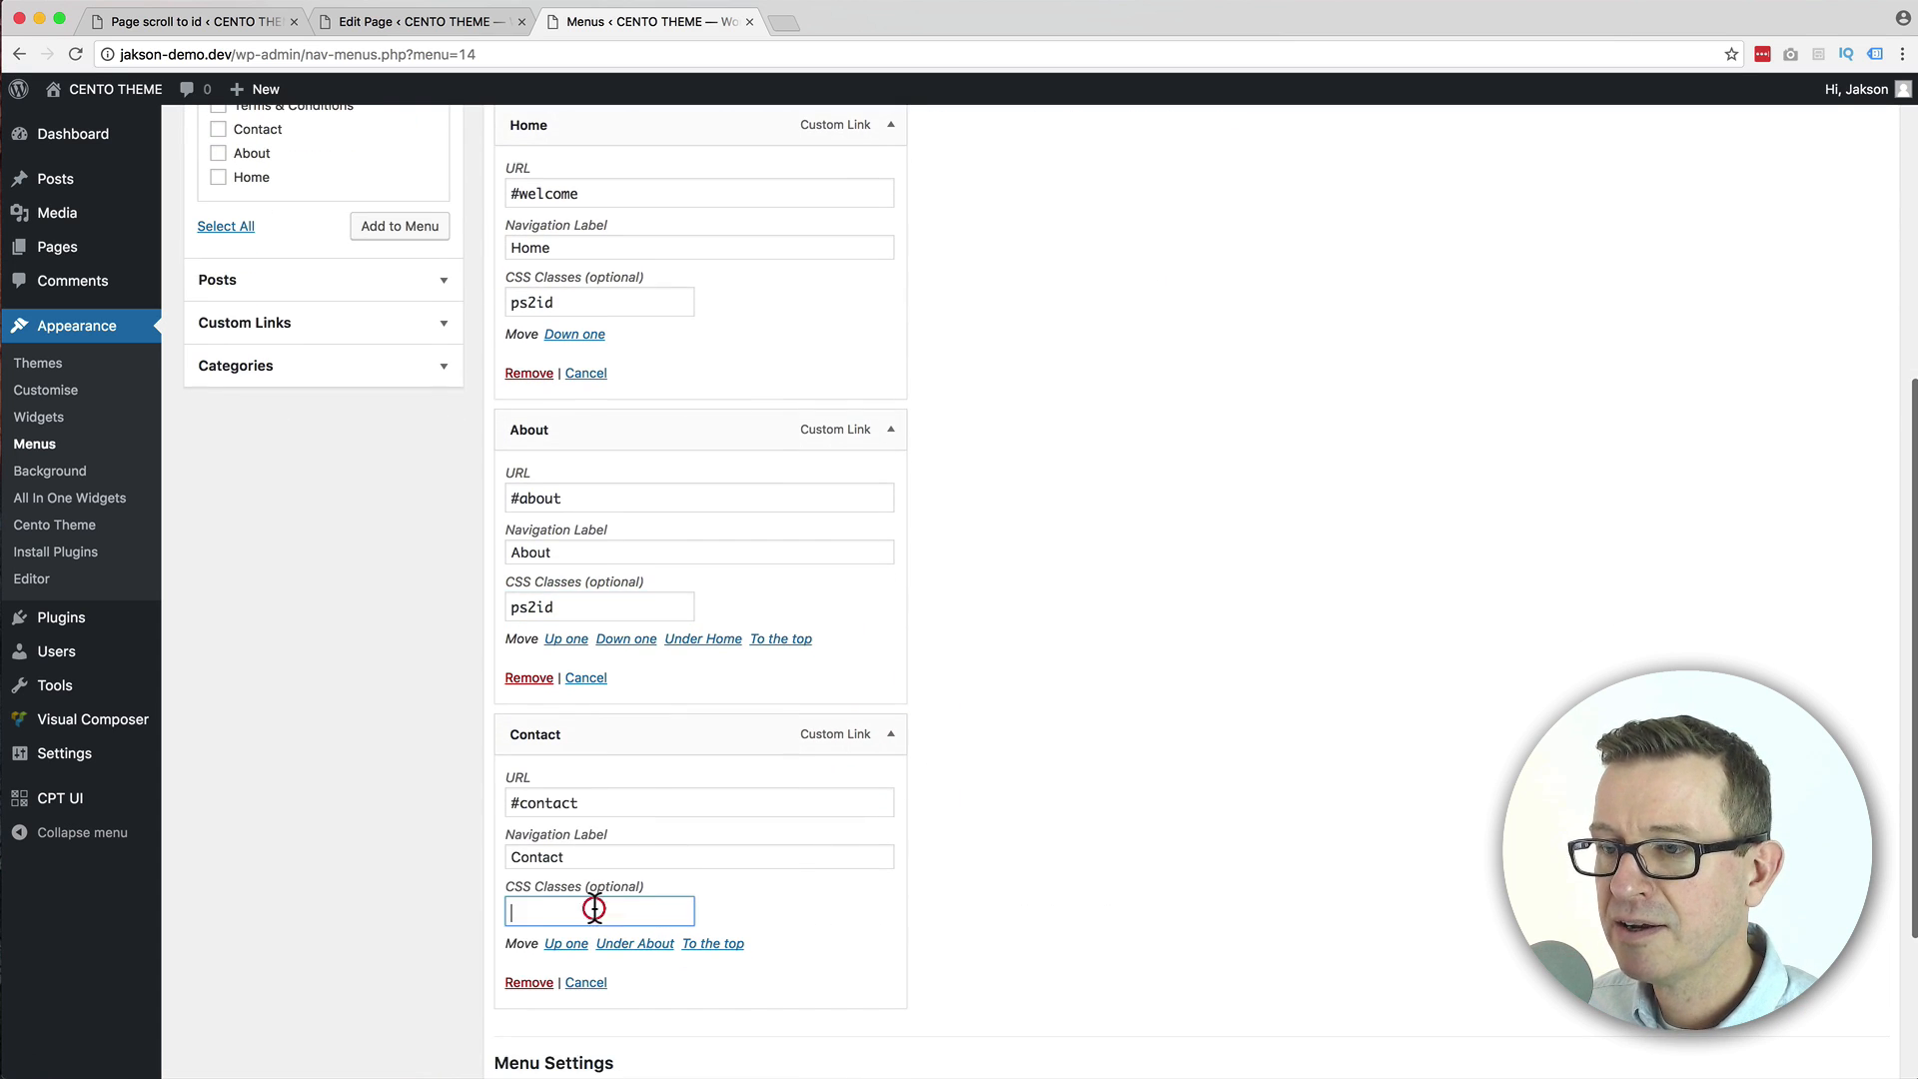
{"action": "type", "text": "ps2id"}
{"action": "key", "text": "Return"}
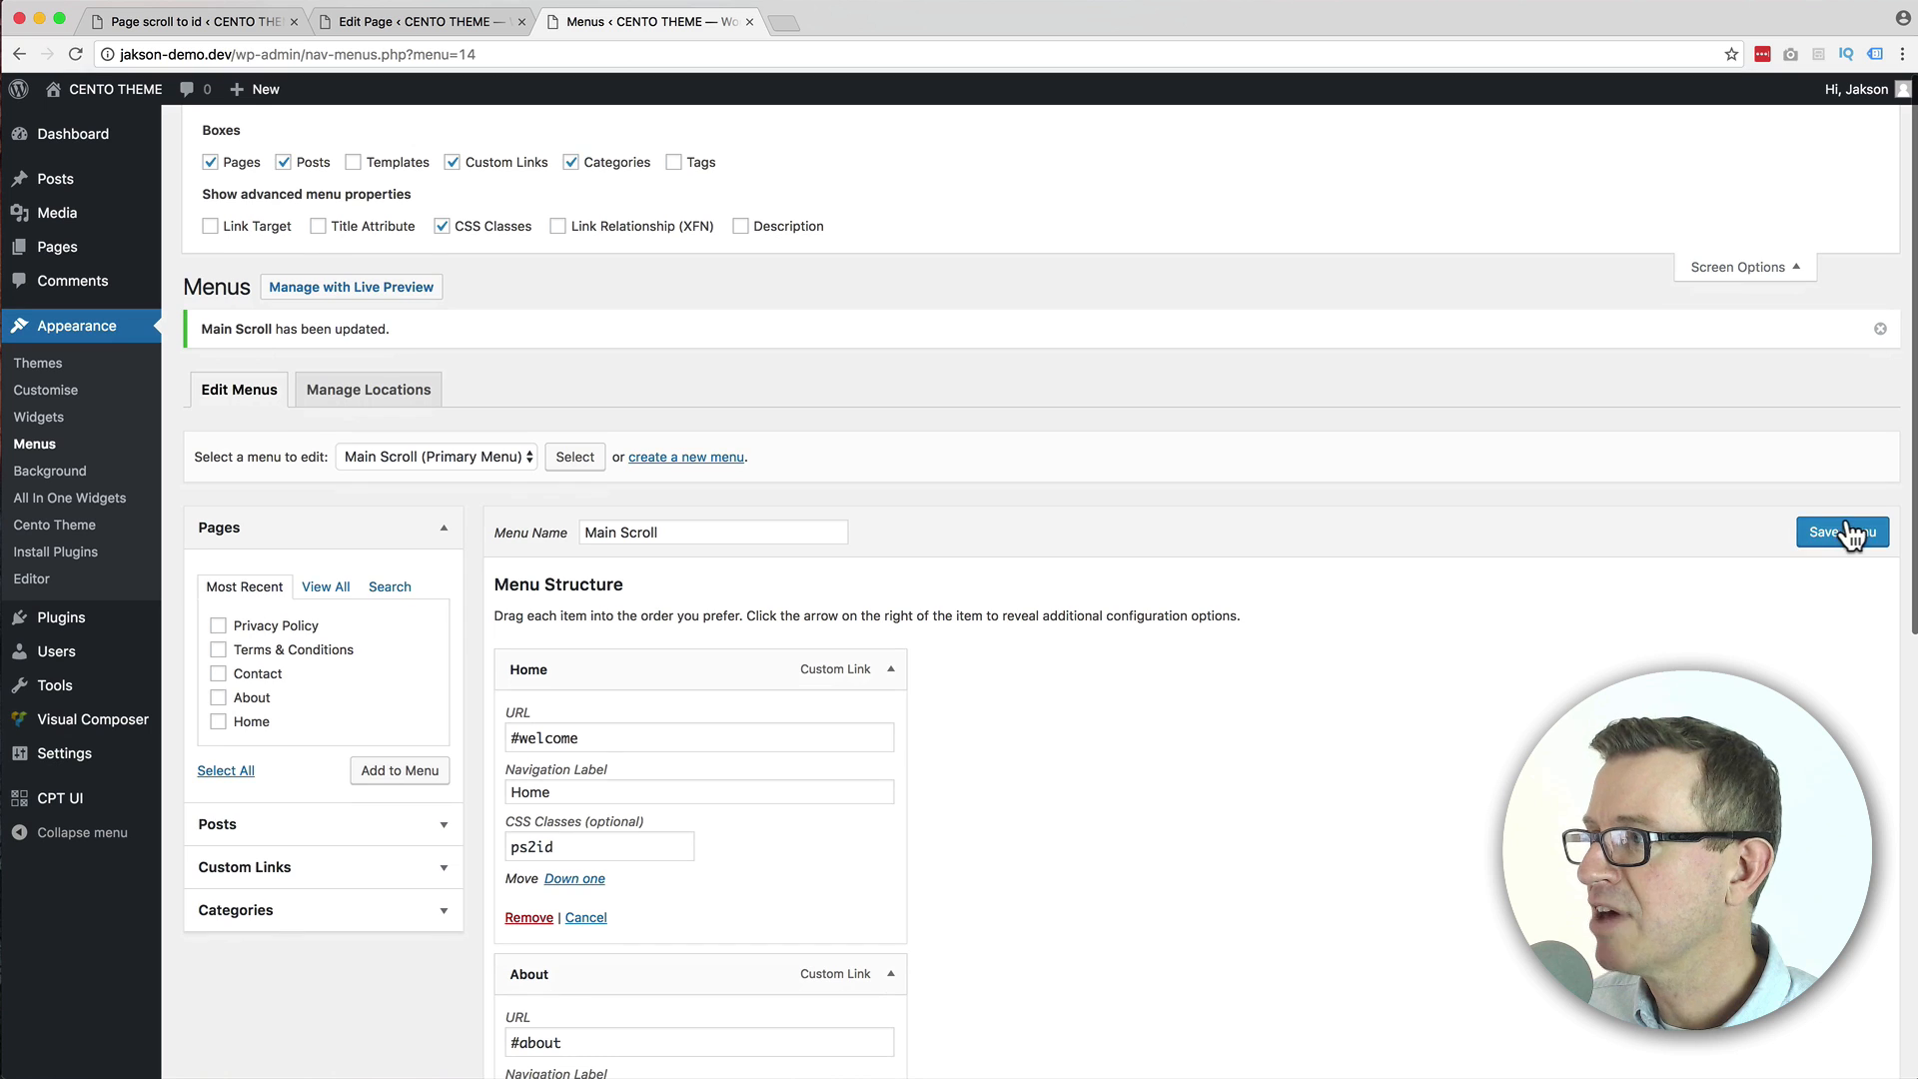
{"action": "left_click", "coordinate": [1843, 533]}
Reload the front page in Firefox and test scrolling to the About and Contact sections and back to the top.
{"action": "key", "text": "super+Tab"}
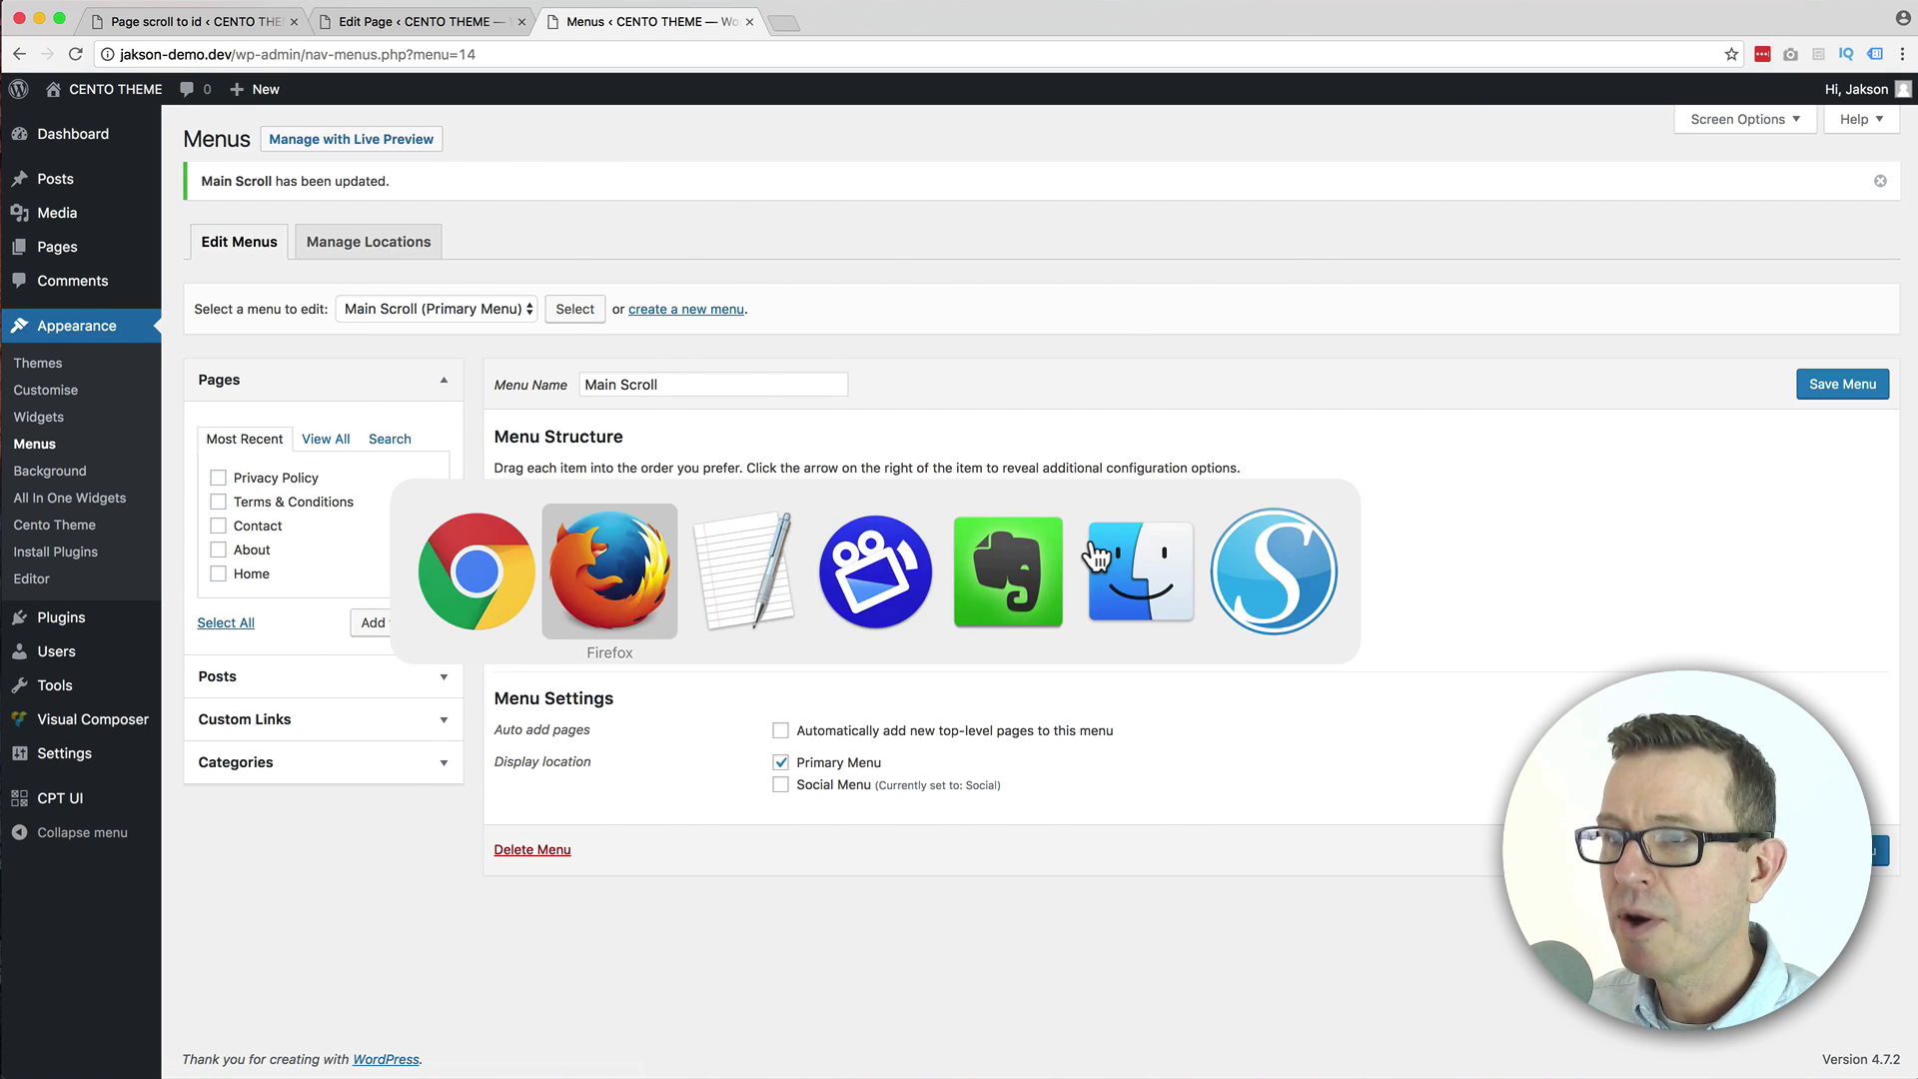
{"action": "key", "text": "super+r"}
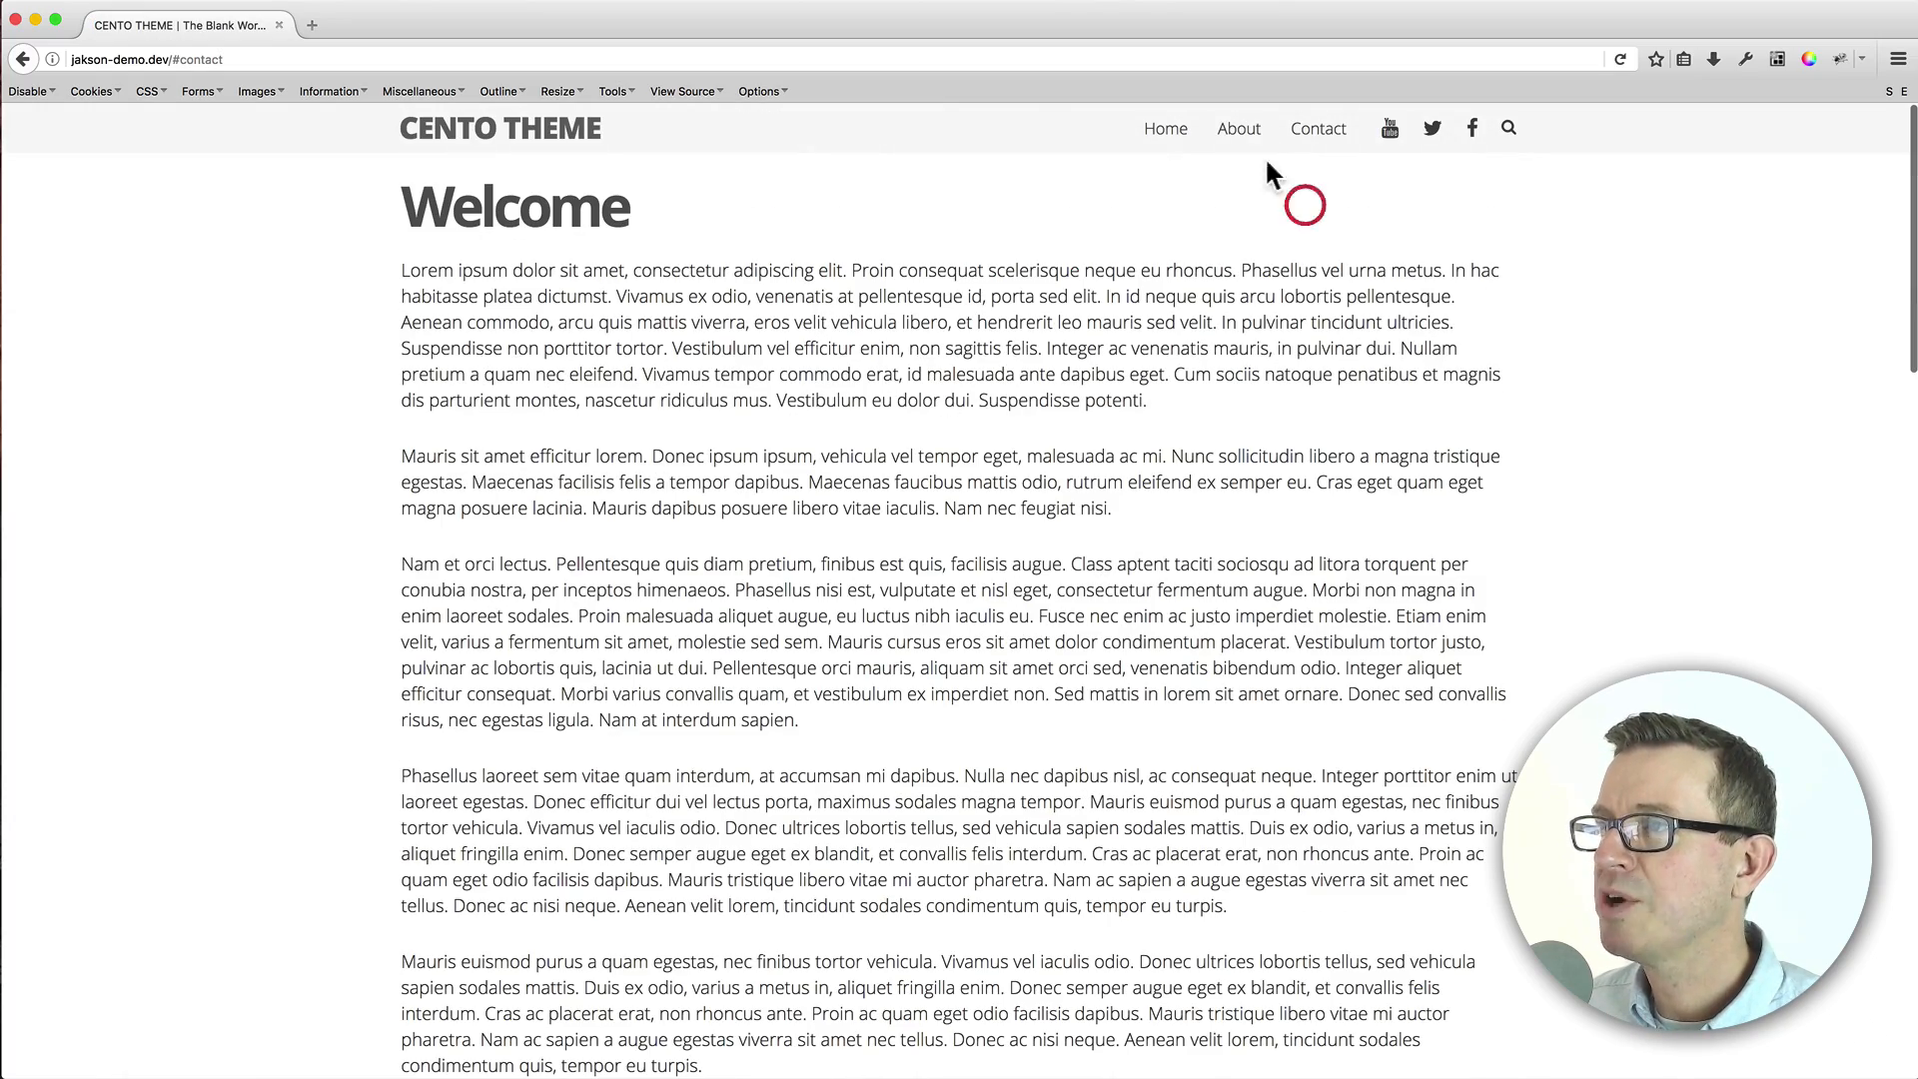
{"action": "left_click", "coordinate": [1240, 130]}
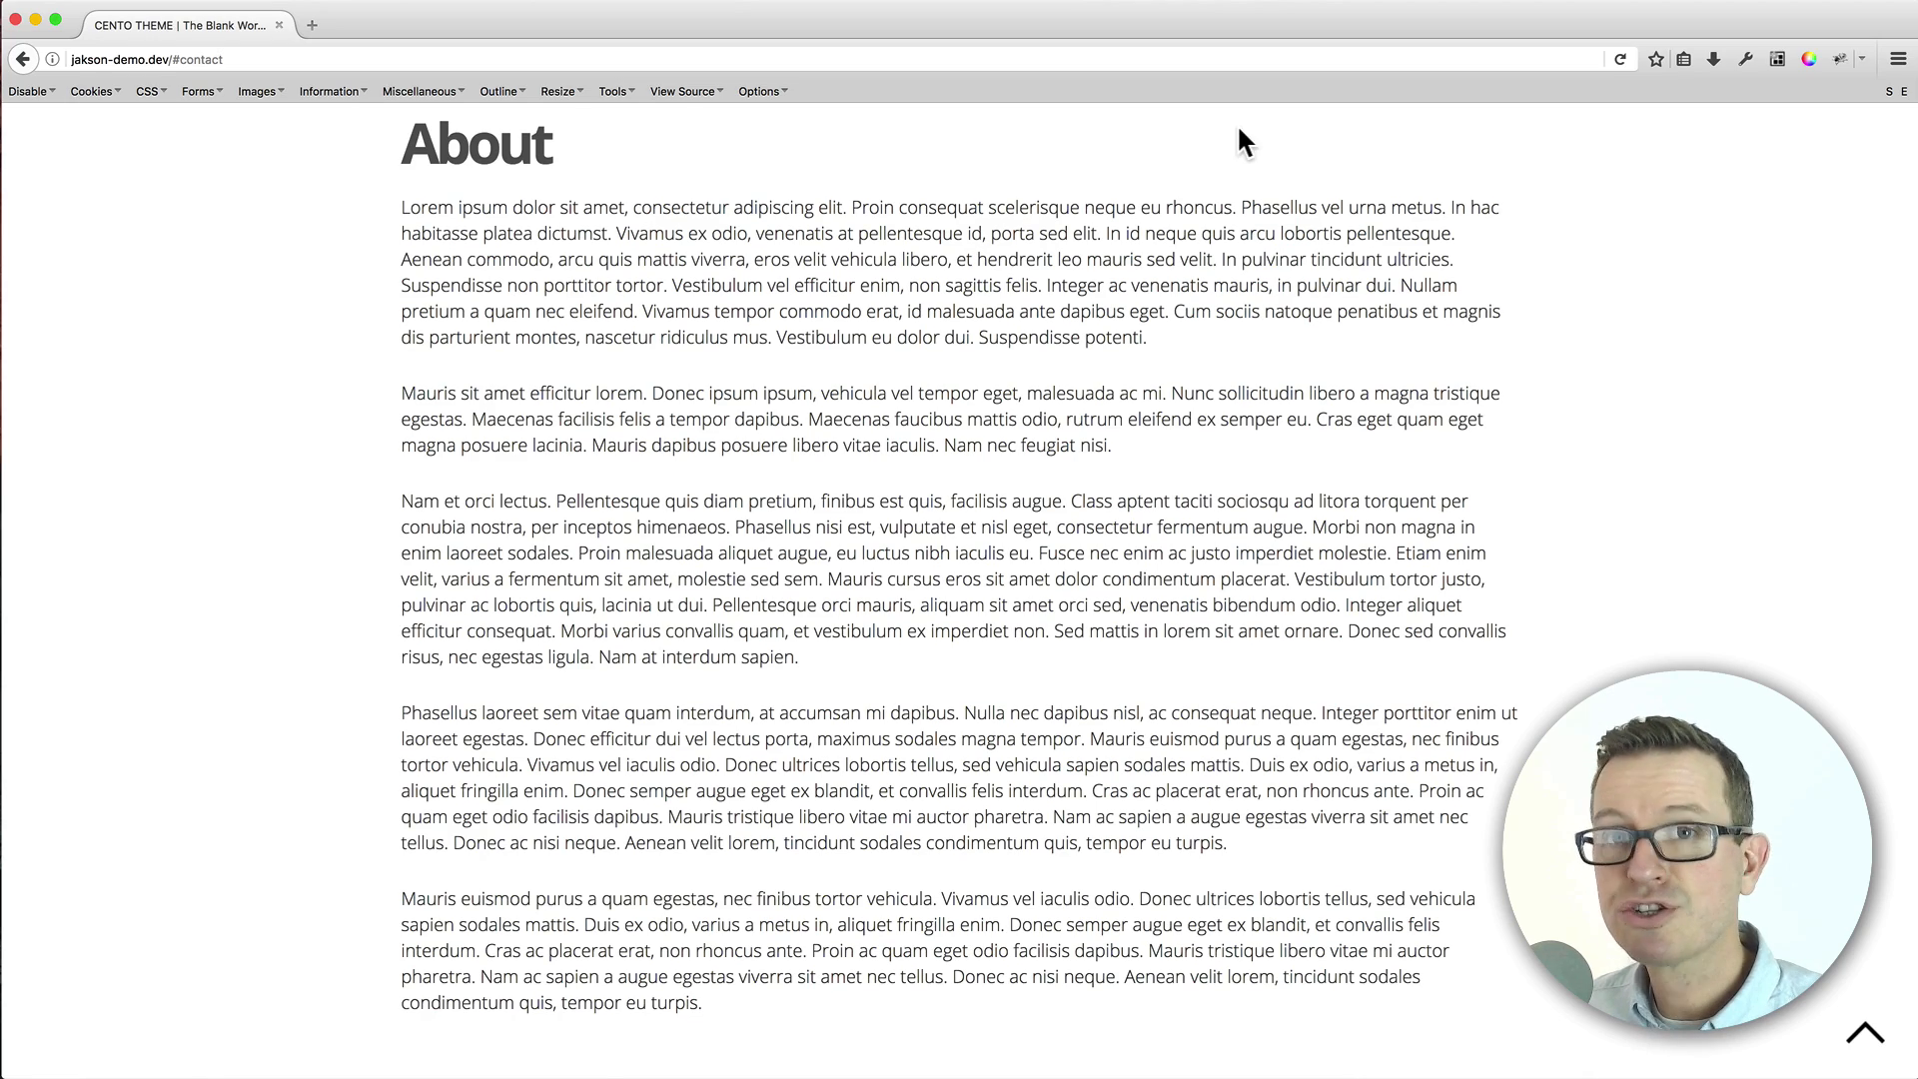
{"action": "left_click", "coordinate": [1865, 1031]}
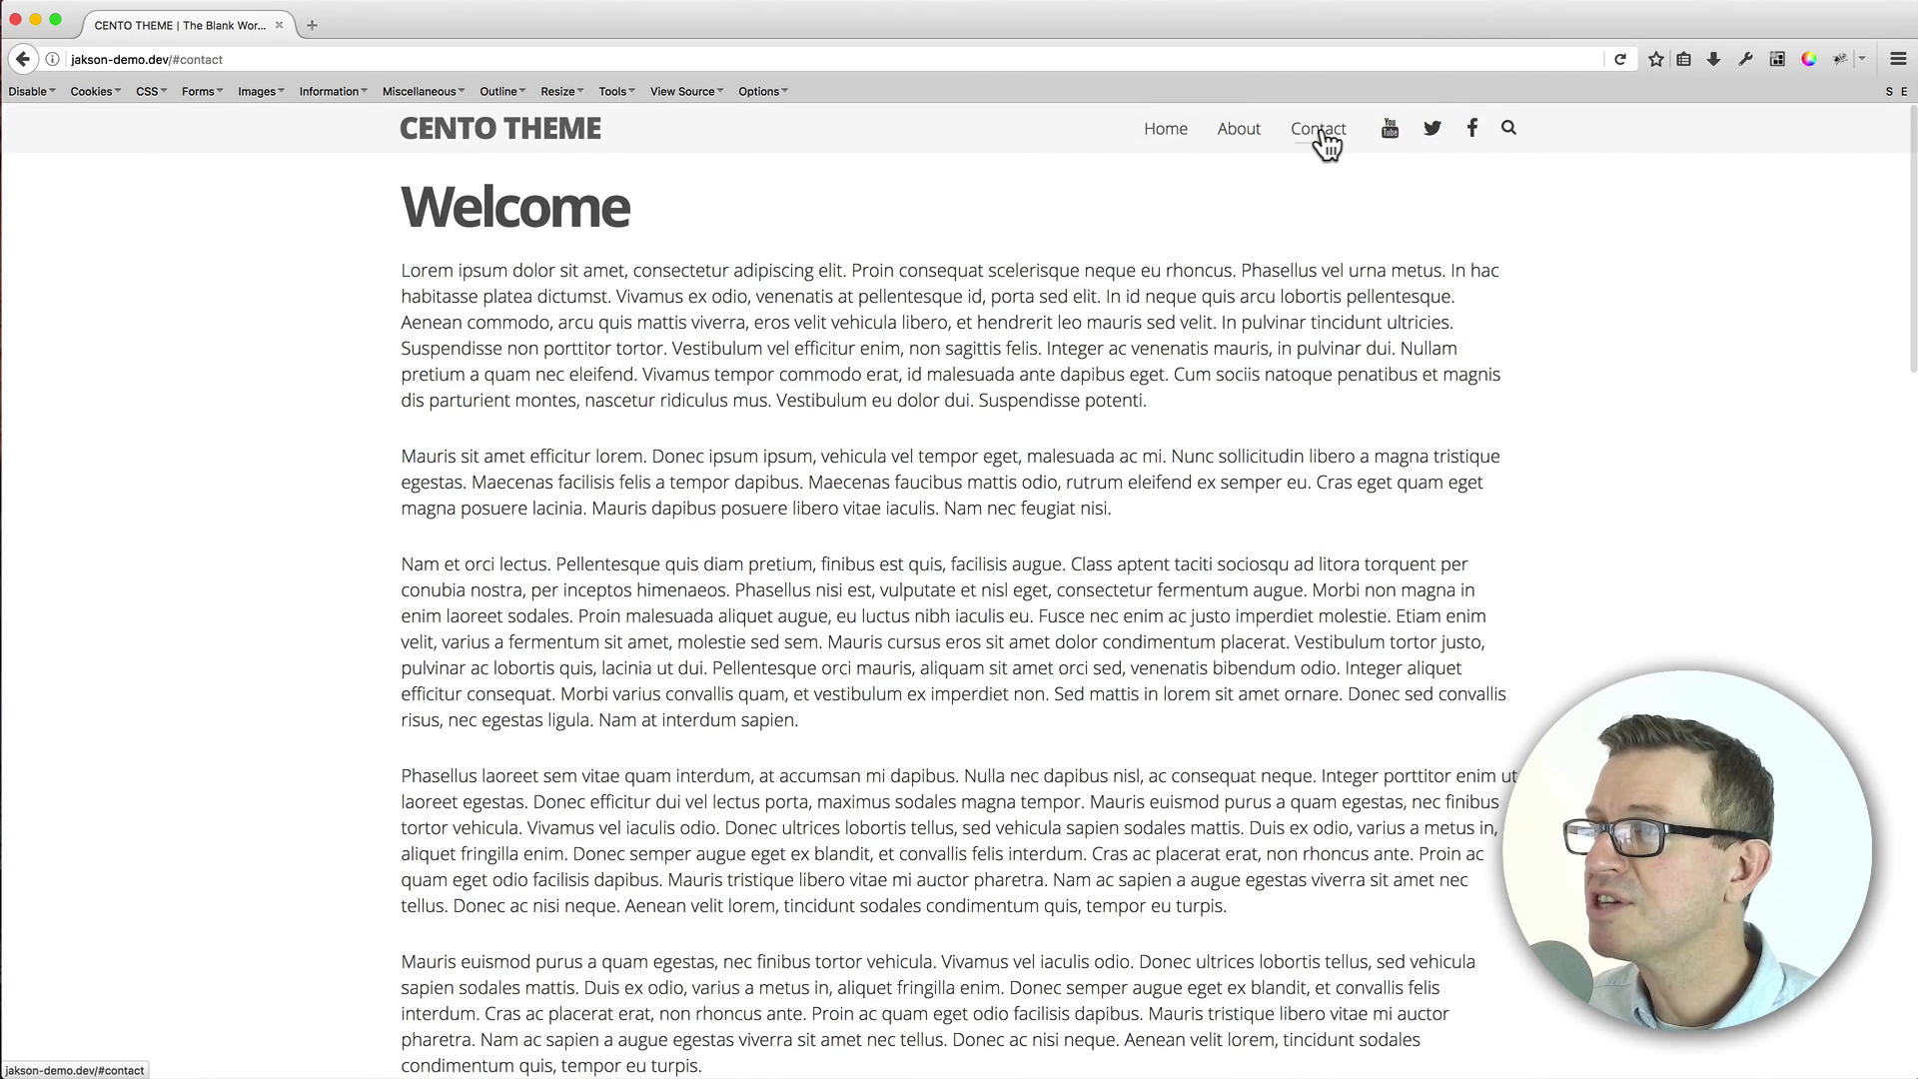
{"action": "left_click", "coordinate": [1321, 130]}
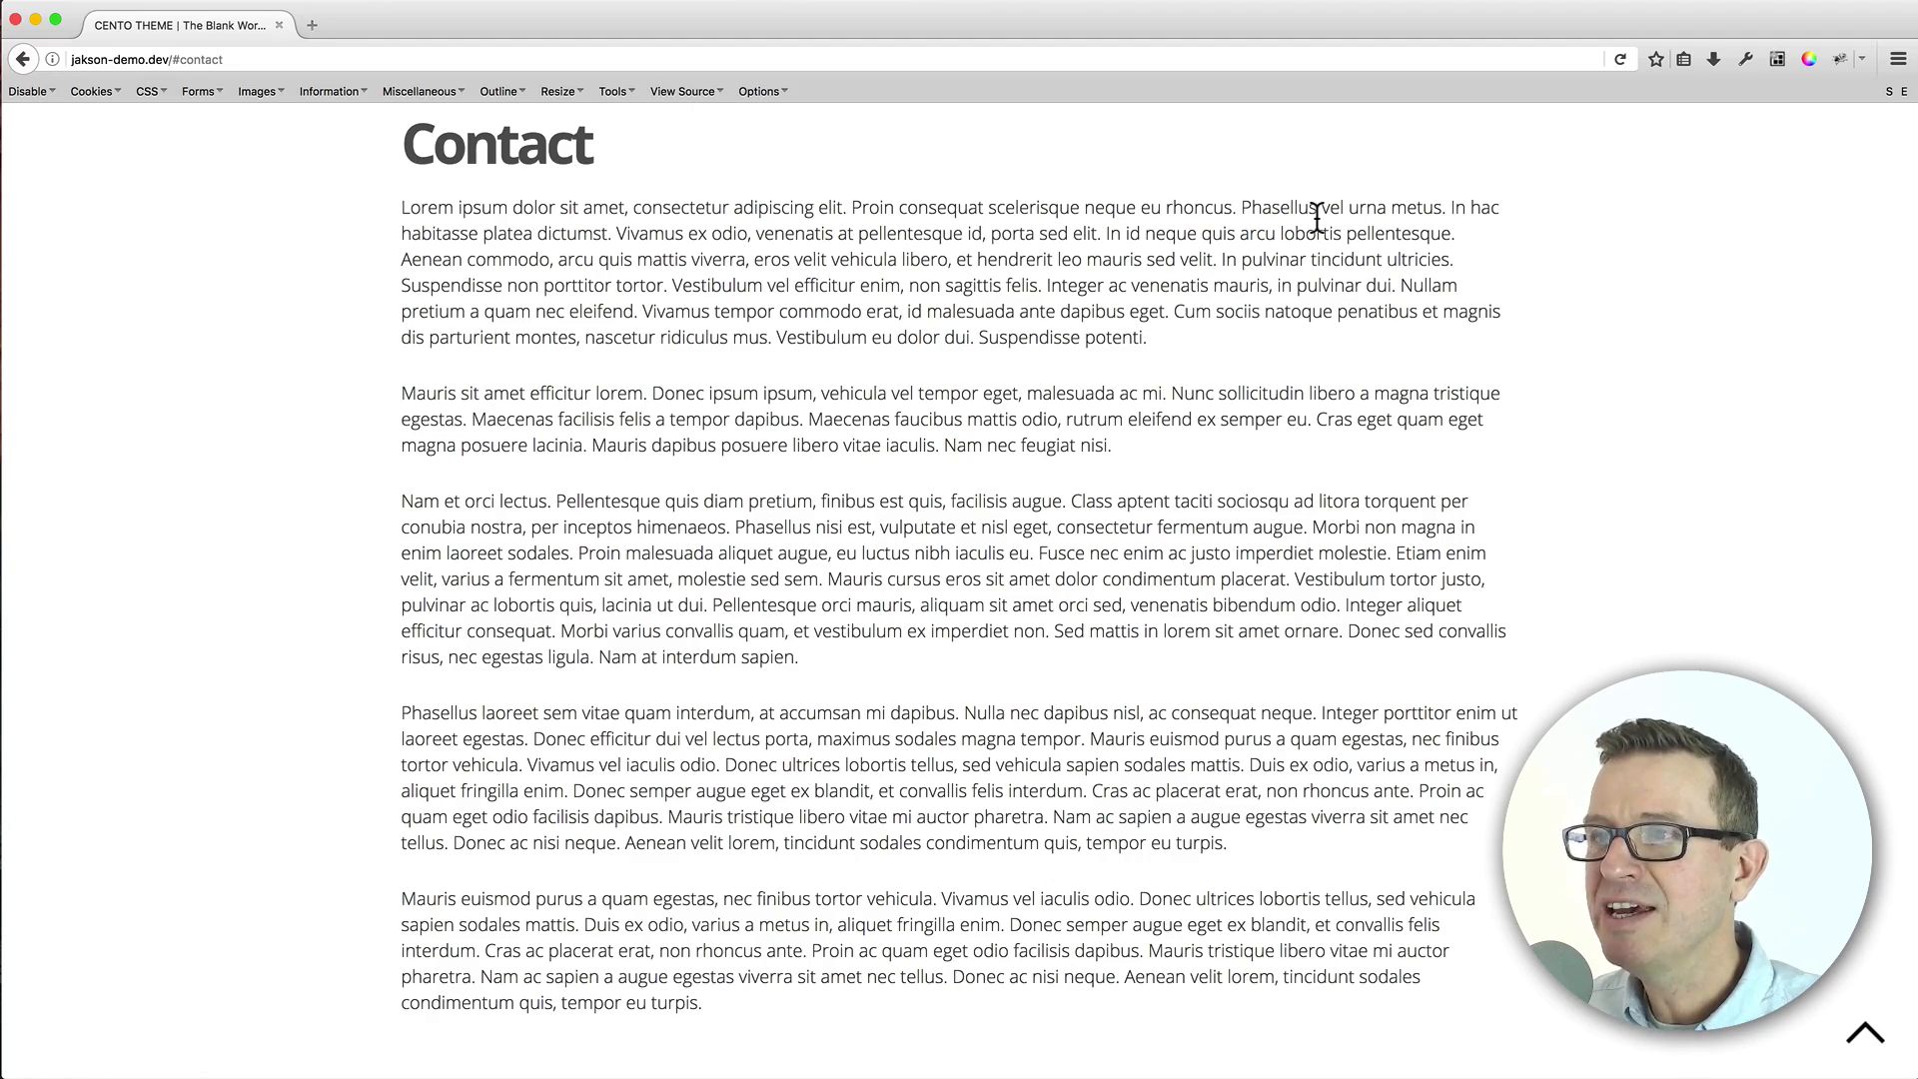
{"action": "left_click", "coordinate": [1865, 1033]}
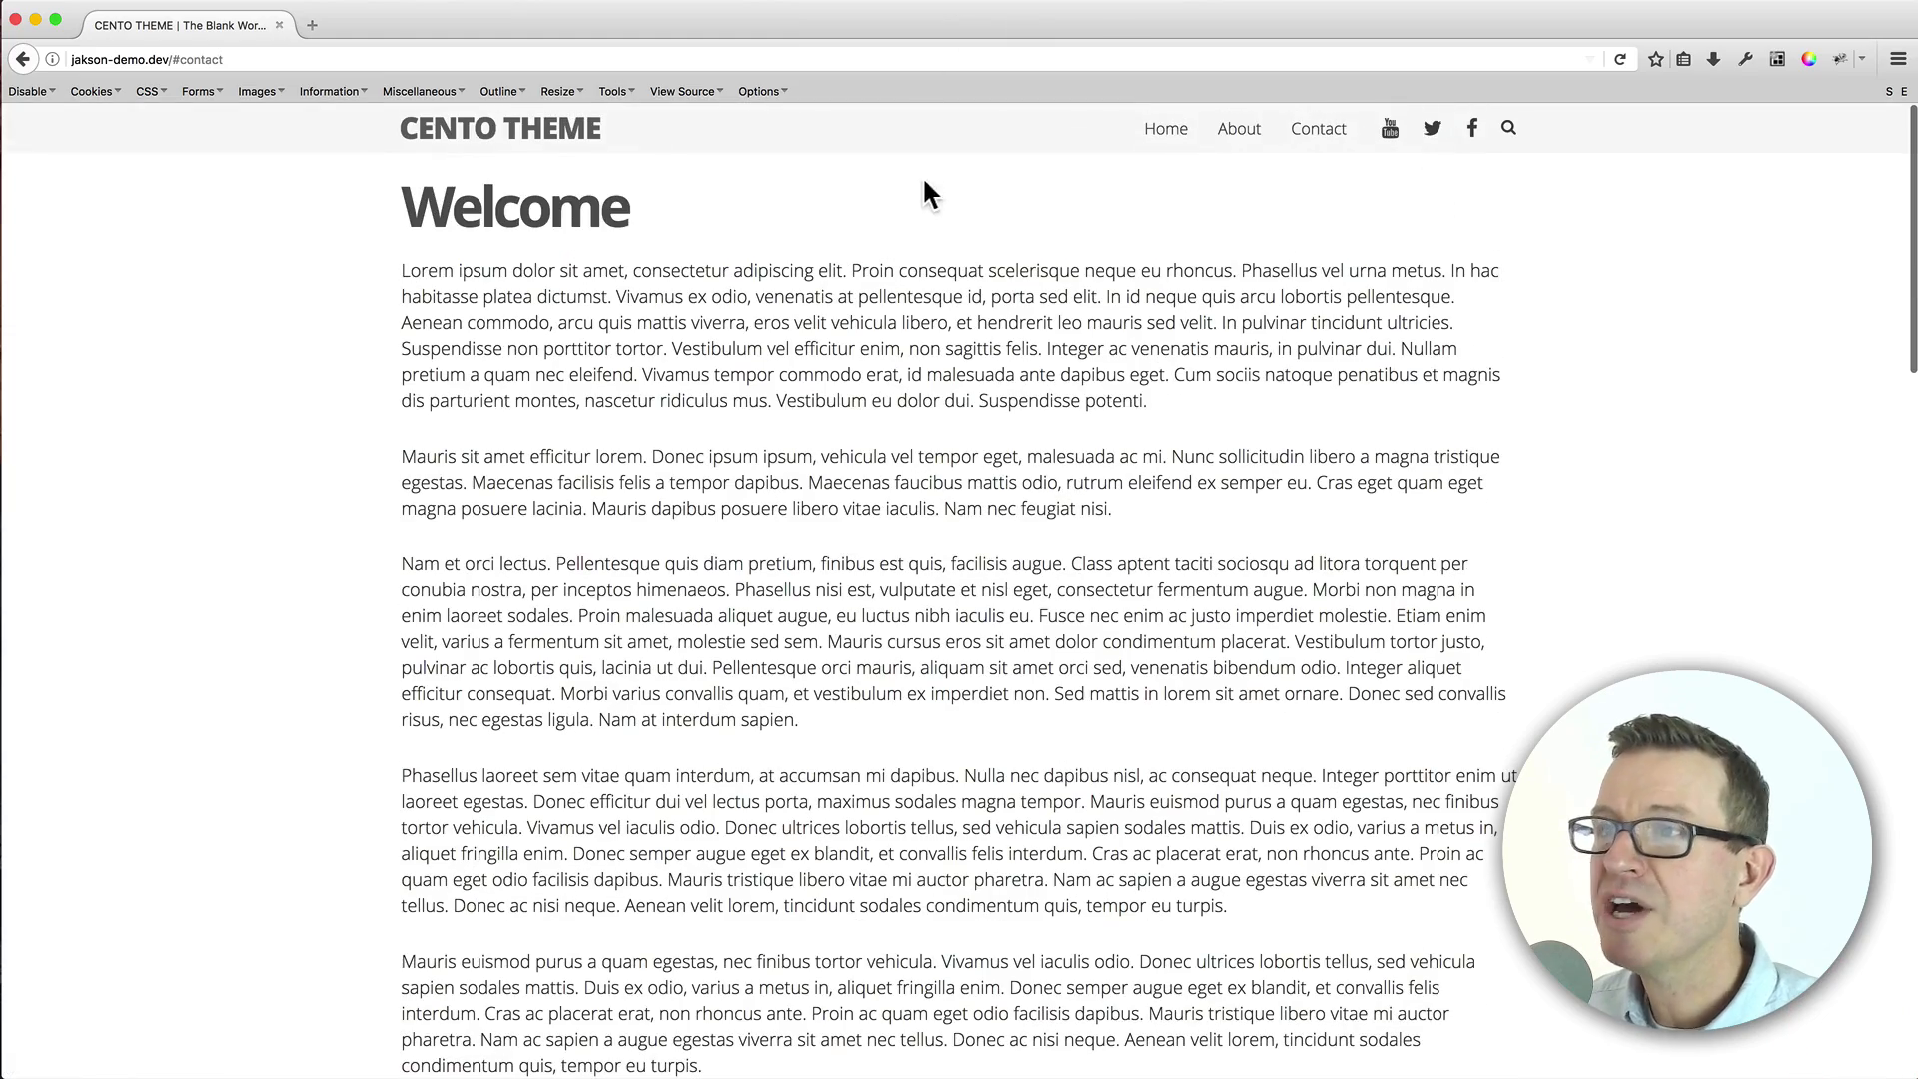
{"action": "scroll", "coordinate": [944, 154], "scroll_direction": "down", "scroll_amount": 5}
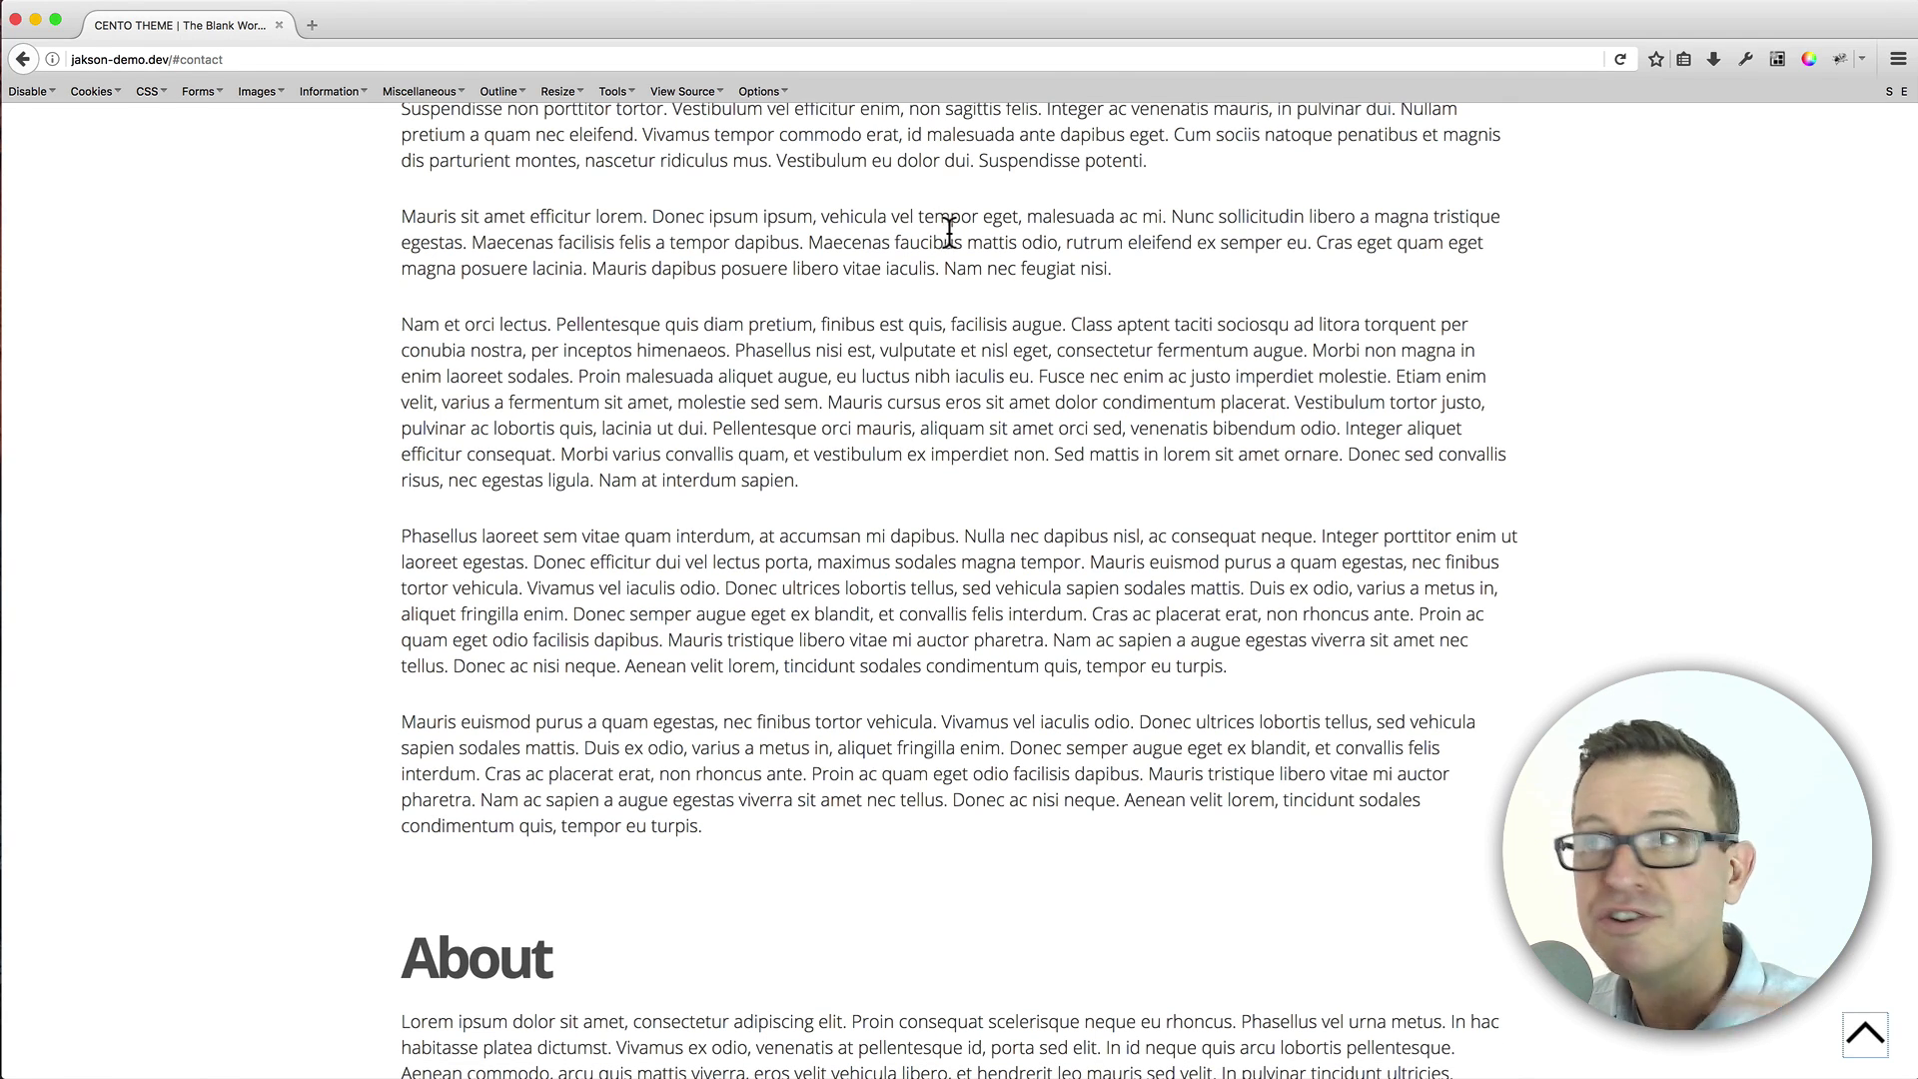
{"action": "scroll", "coordinate": [1048, 316], "scroll_direction": "down", "scroll_amount": 8}
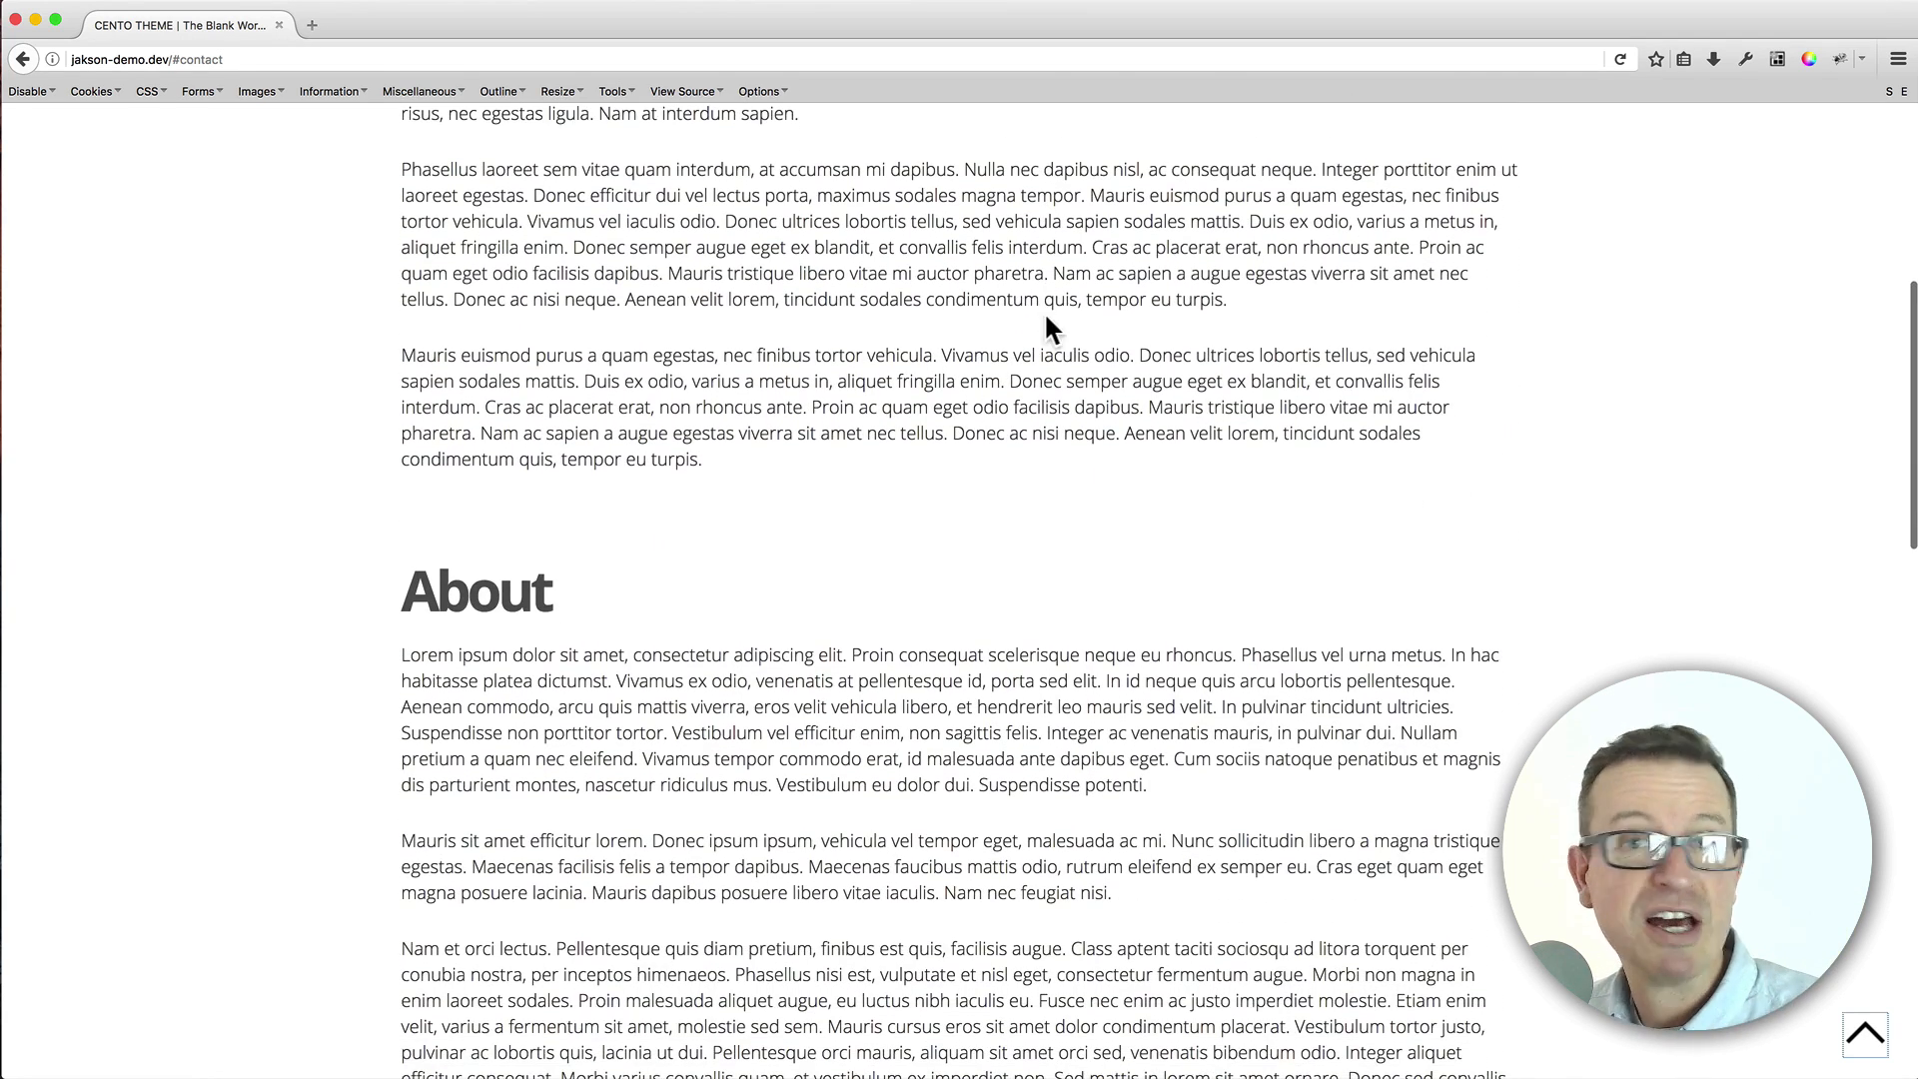